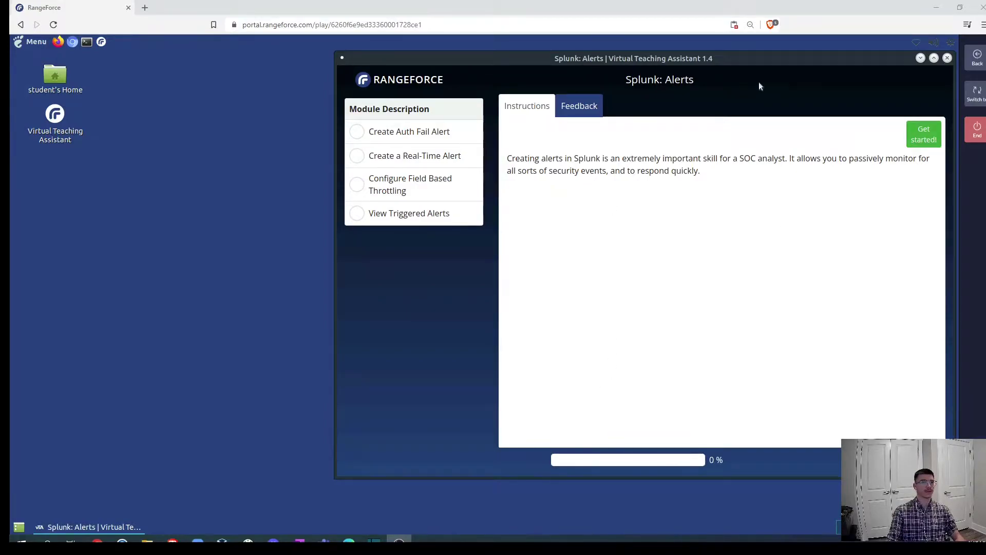
Start the Splunk Alerts module and open its first sub-step, Create the Search Term.
{"action": "left_click", "coordinate": [923, 134]}
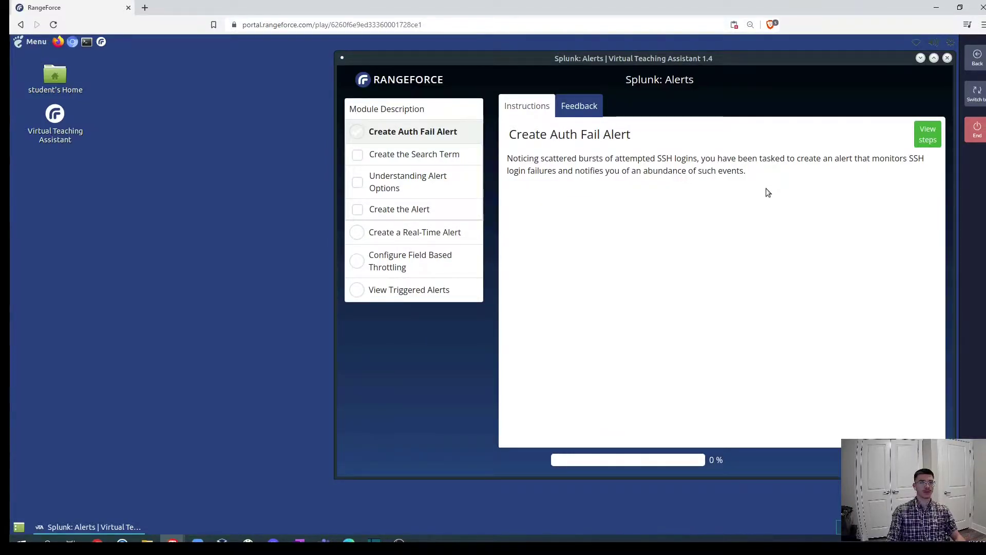
{"action": "left_click", "coordinate": [927, 140]}
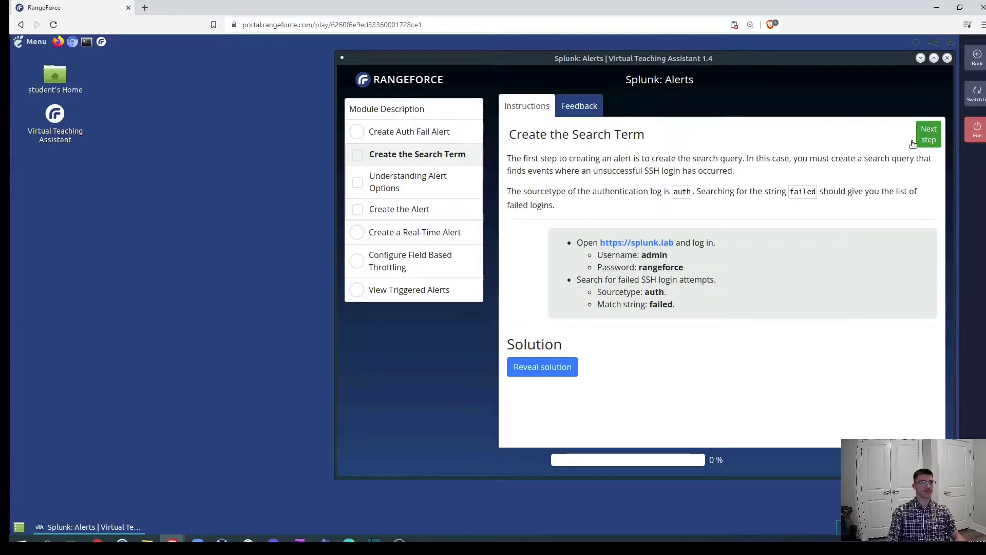
Log in to the splunk.lab instance as admin without saving the password, and open Search & Reporting.
{"action": "left_click", "coordinate": [598, 243]}
{"action": "left_click_drag", "start_coordinate": [514, 57], "coordinate": [318, 85]}
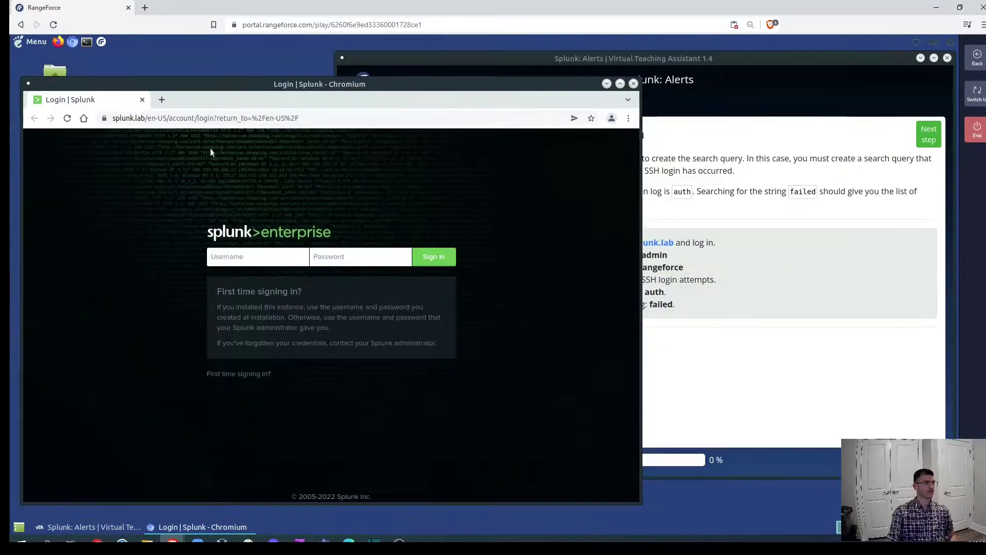
{"action": "left_click", "coordinate": [264, 260]}
{"action": "type", "text": "admin"}
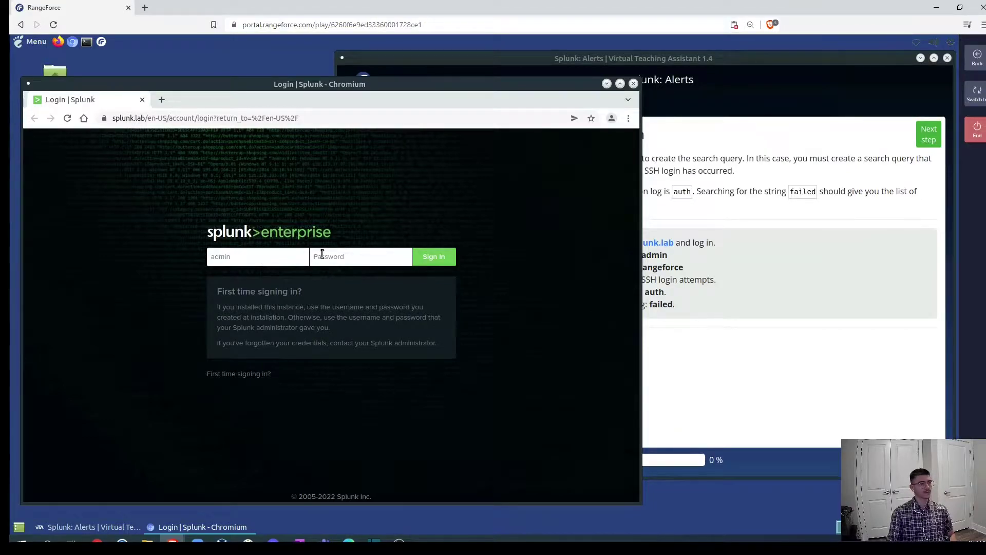
{"action": "type", "text": "rangeforce"}
{"action": "key", "text": "Return"}
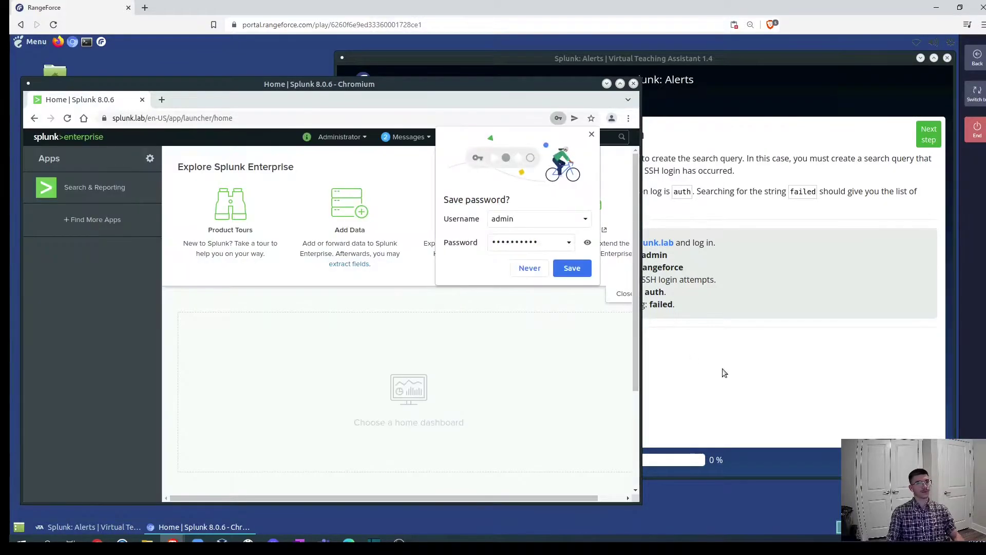
{"action": "left_click", "coordinate": [529, 267]}
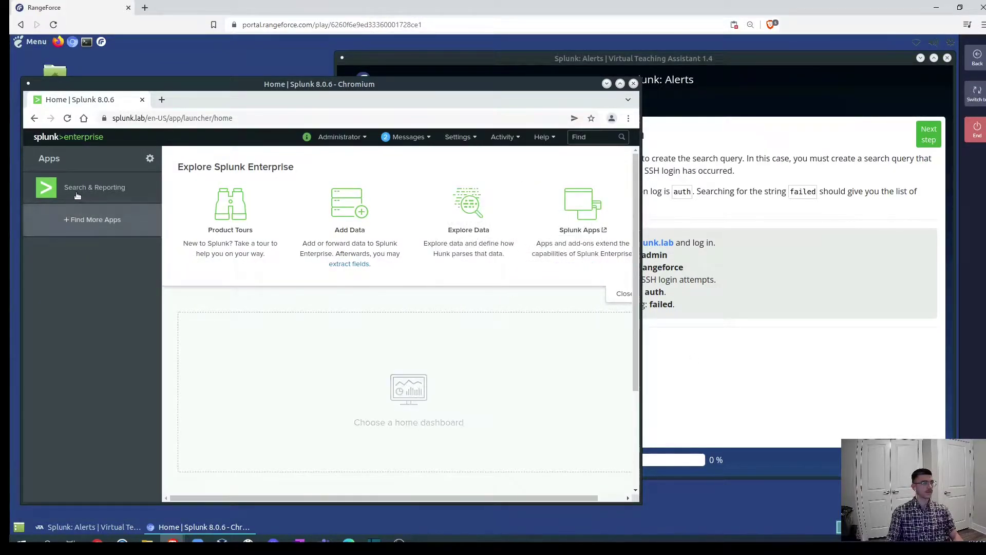
{"action": "left_click", "coordinate": [95, 187]}
{"action": "left_click", "coordinate": [753, 356]}
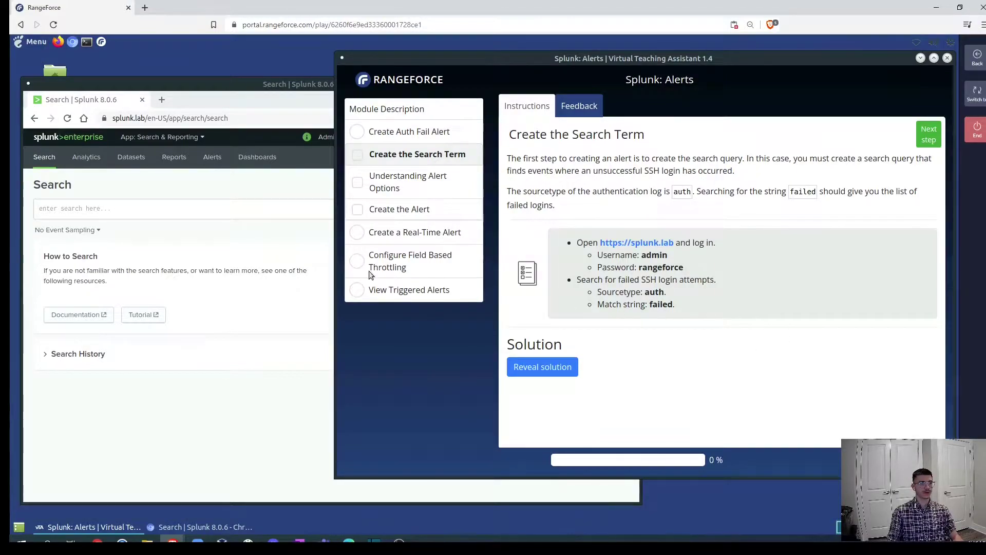
Run the search sourcetype="auth" failed to get 53 events, then advance the lab to Understanding Alert Options.
{"action": "left_click", "coordinate": [215, 212]}
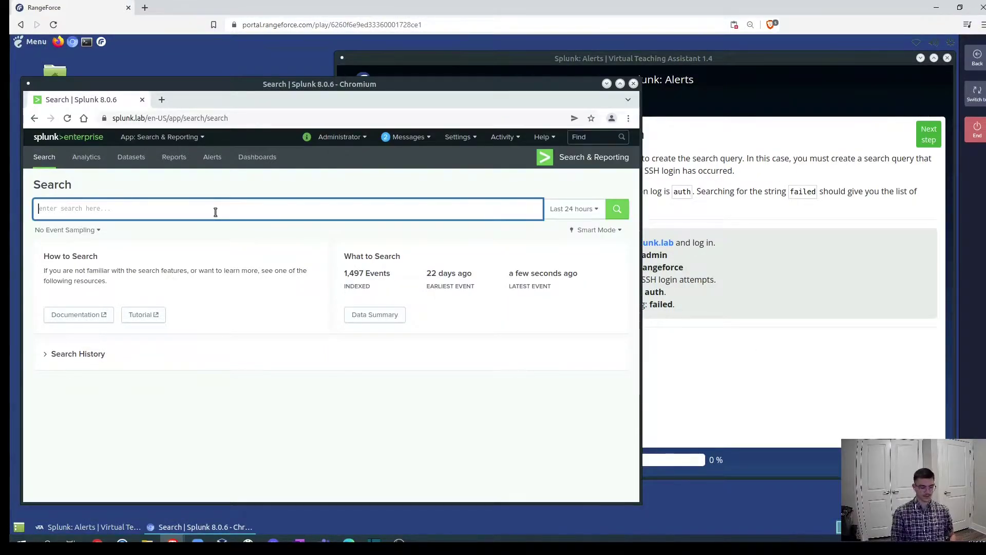
{"action": "type", "text": "source"}
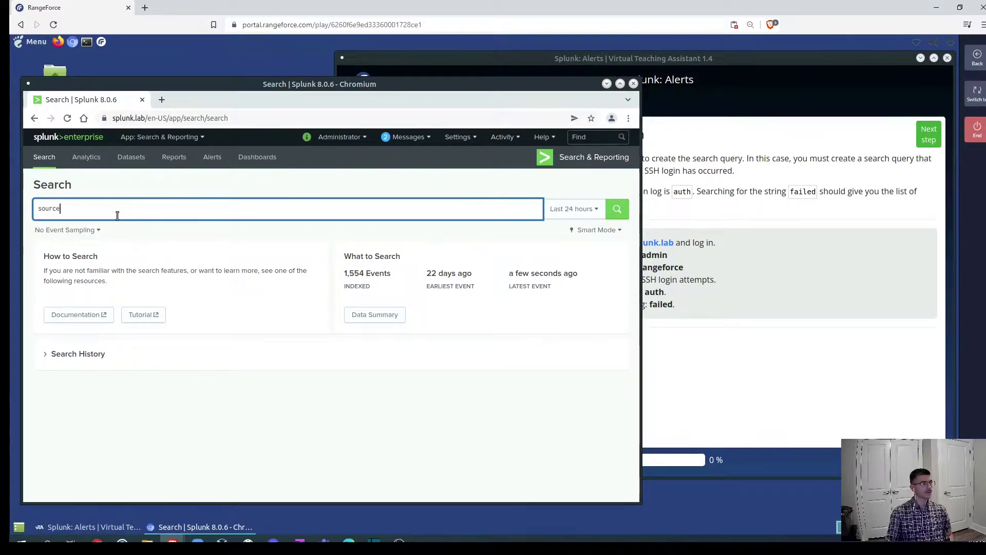
{"action": "type", "text": "ty"}
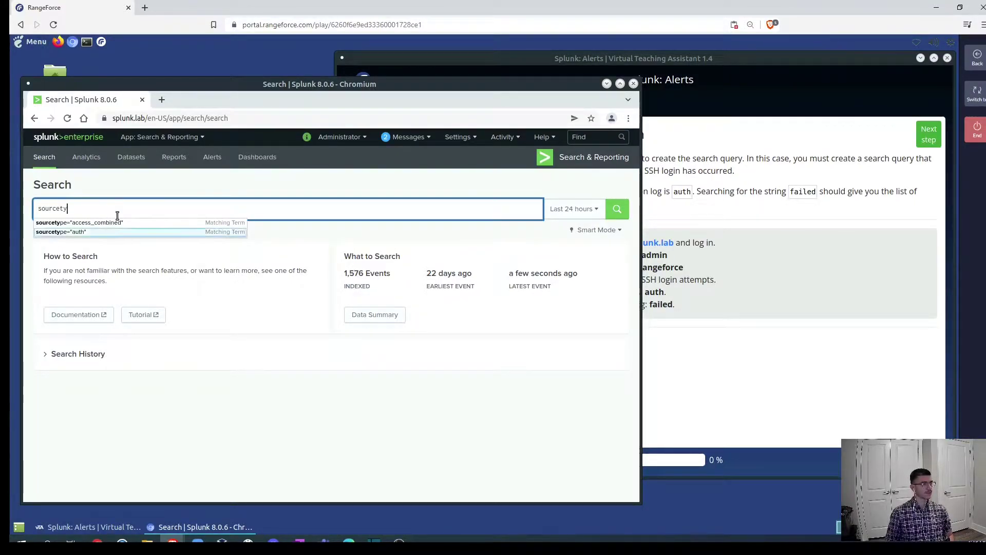
{"action": "key", "text": "Return"}
{"action": "type", "text": "failed"}
{"action": "key", "text": "Return"}
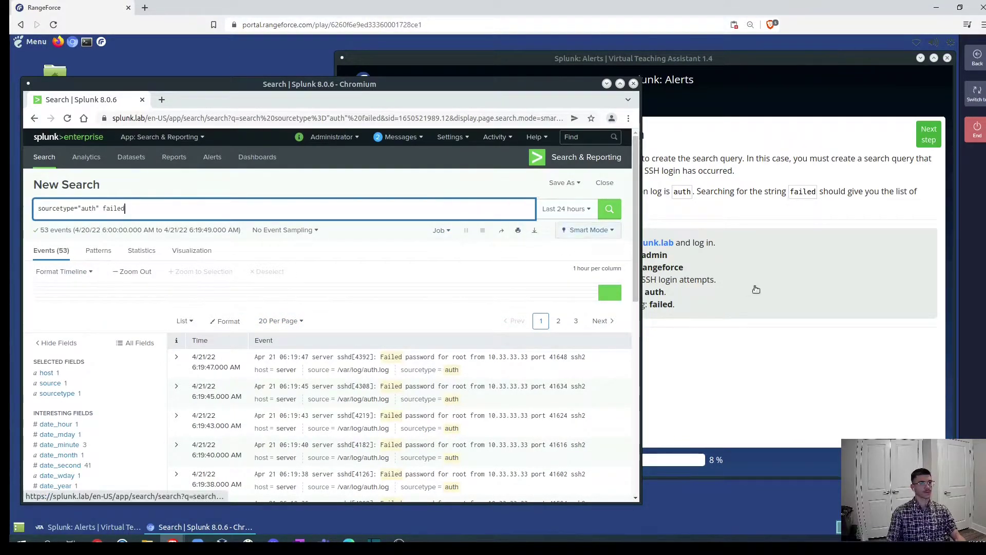
{"action": "left_click", "coordinate": [805, 350]}
{"action": "left_click", "coordinate": [914, 144]}
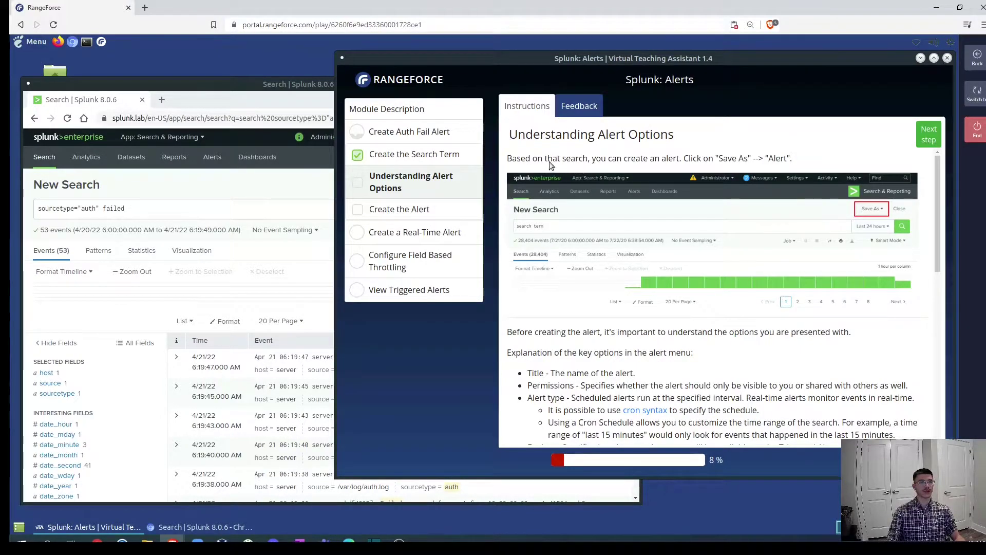
Read the alert option notes on title, permissions, alert type, expiry and throttling.
{"action": "left_click", "coordinate": [218, 185]}
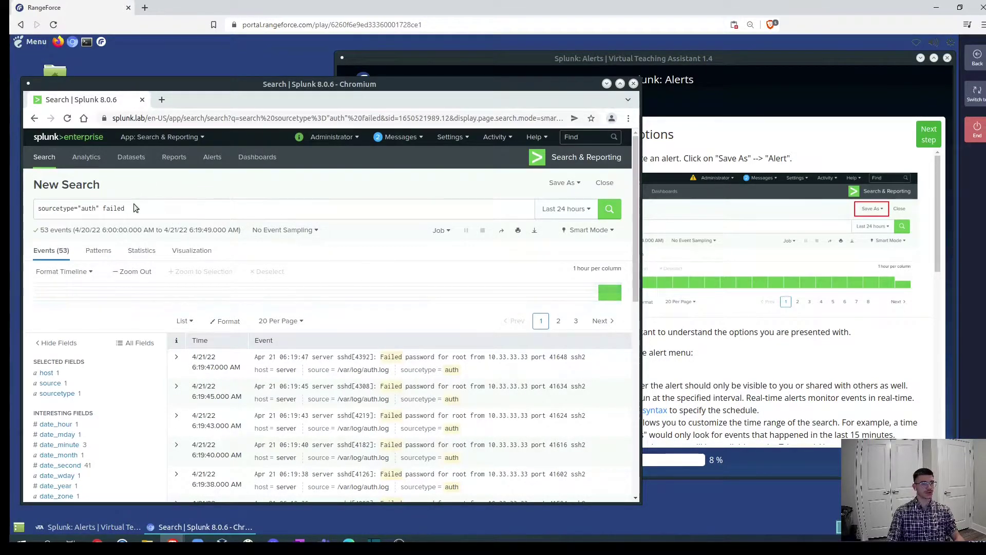
{"action": "left_click", "coordinate": [851, 357]}
{"action": "scroll", "coordinate": [852, 351], "scroll_direction": "down", "scroll_amount": 3}
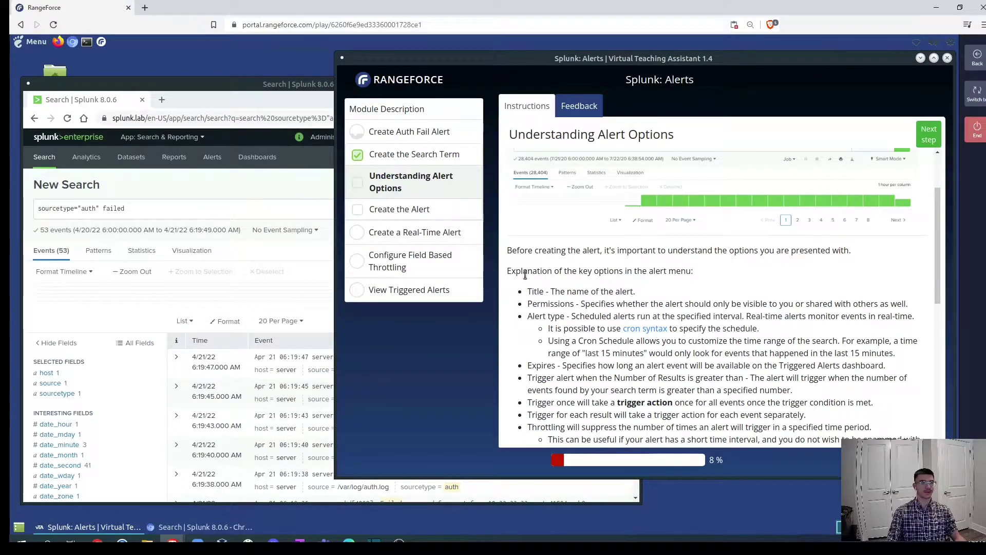
Open the Save As Alert dialog for the failed-login search and check the assistant's guidance.
{"action": "left_click", "coordinate": [249, 190]}
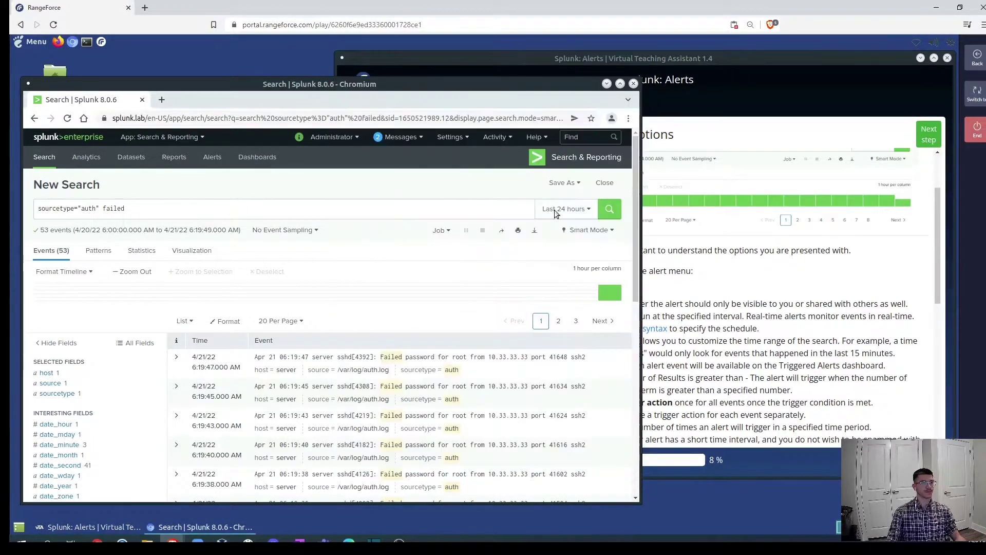
{"action": "left_click", "coordinate": [563, 183]}
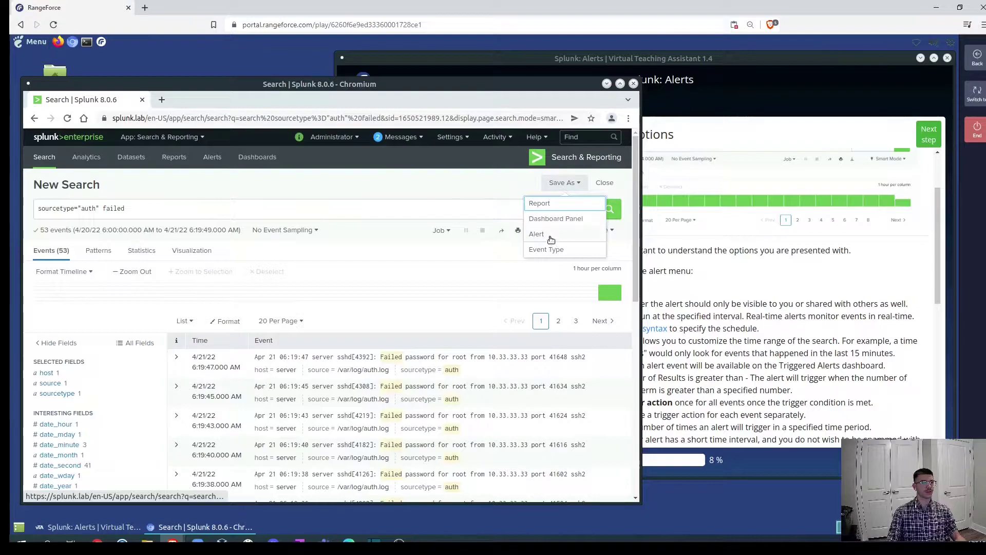
{"action": "left_click", "coordinate": [550, 237]}
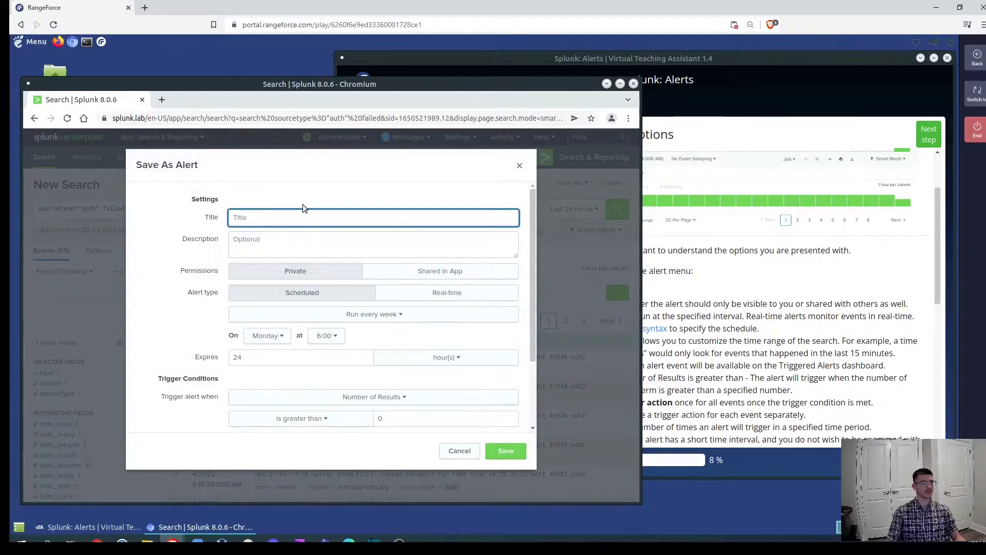
{"action": "left_click", "coordinate": [358, 162]}
{"action": "triple_click", "coordinate": [278, 164]}
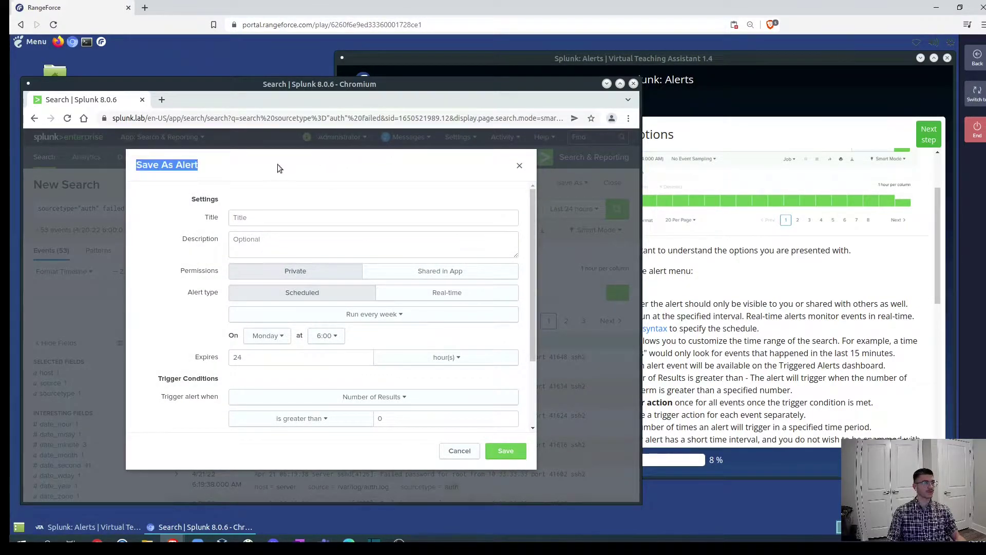
{"action": "left_click", "coordinate": [272, 202]}
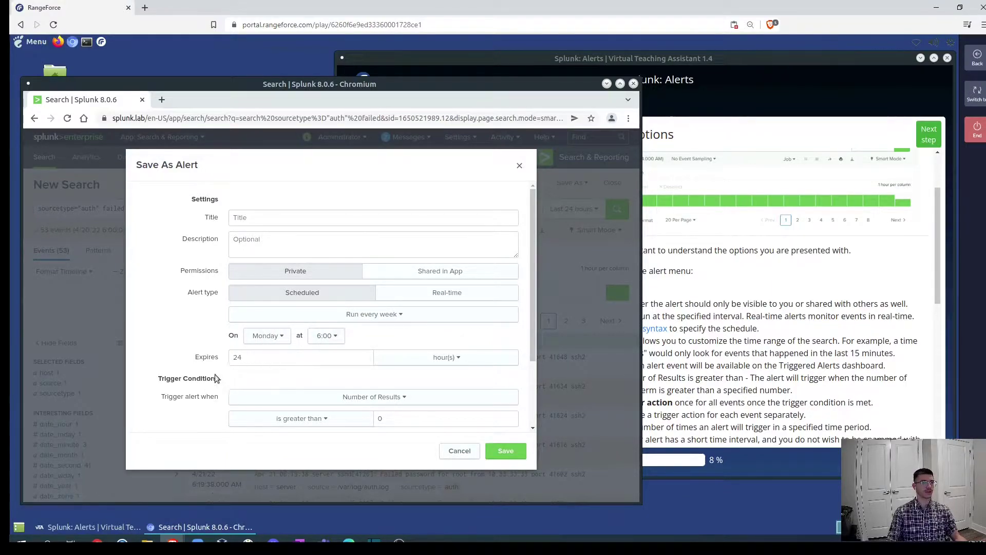
{"action": "left_click", "coordinate": [796, 353]}
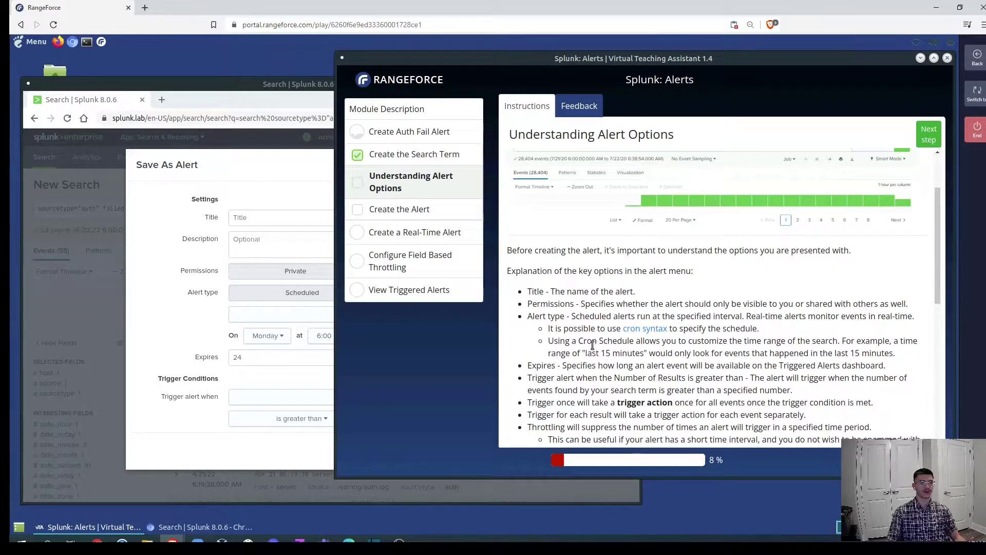
{"action": "scroll", "coordinate": [552, 348], "scroll_direction": "down", "scroll_amount": 1}
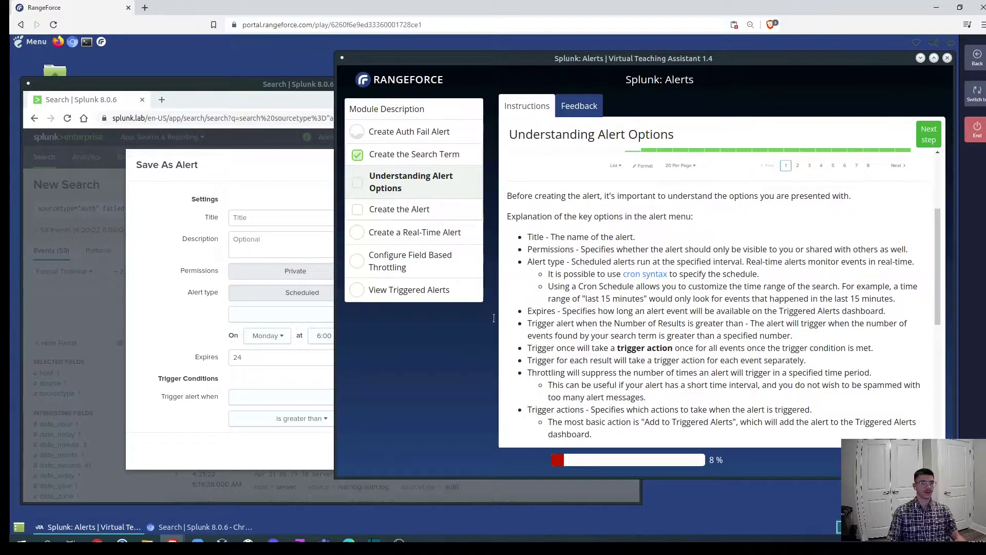
Change the alert schedule to Run on Cron Schedule with expression 0 6 * * 1.
{"action": "left_click", "coordinate": [193, 312]}
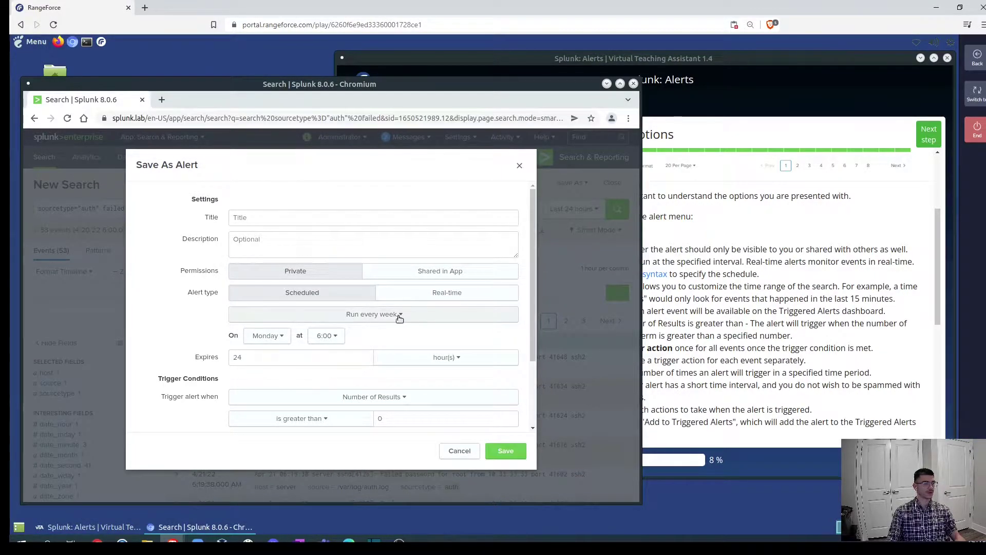
{"action": "left_click", "coordinate": [398, 314]}
{"action": "left_click", "coordinate": [341, 396]}
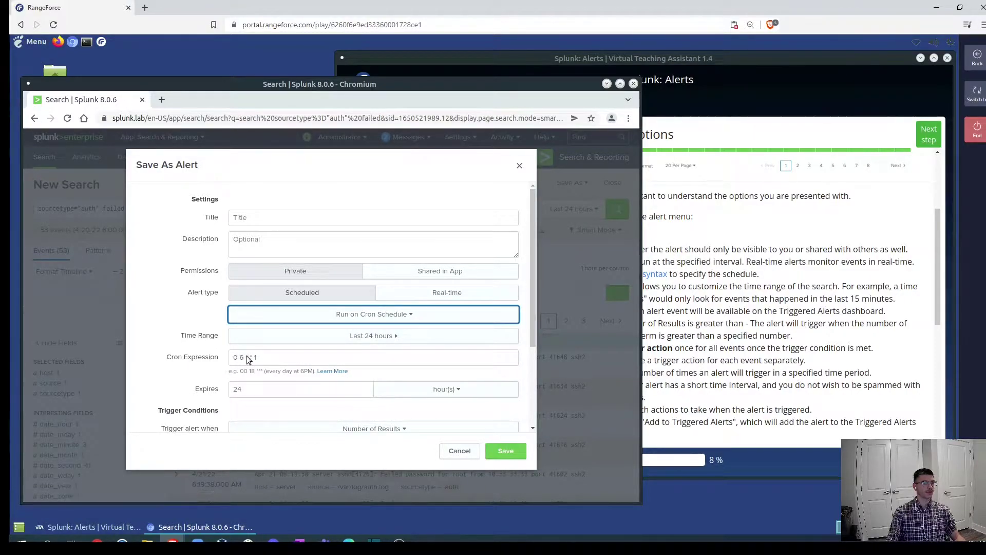
{"action": "left_click_drag", "start_coordinate": [270, 358], "coordinate": [225, 360]}
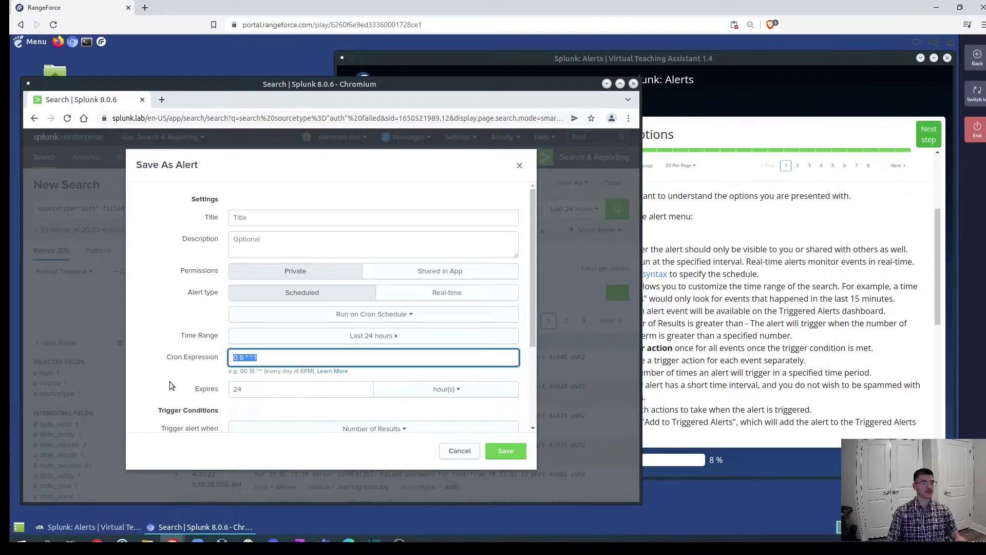
Review the assistant's questions about which permission and alert type to choose.
{"action": "left_click", "coordinate": [719, 323]}
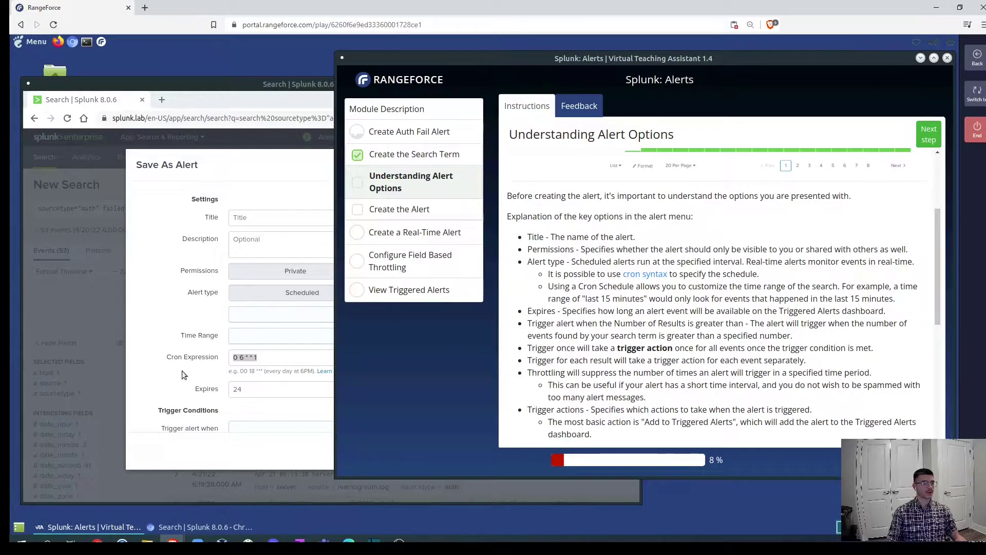
{"action": "left_click", "coordinate": [246, 395]}
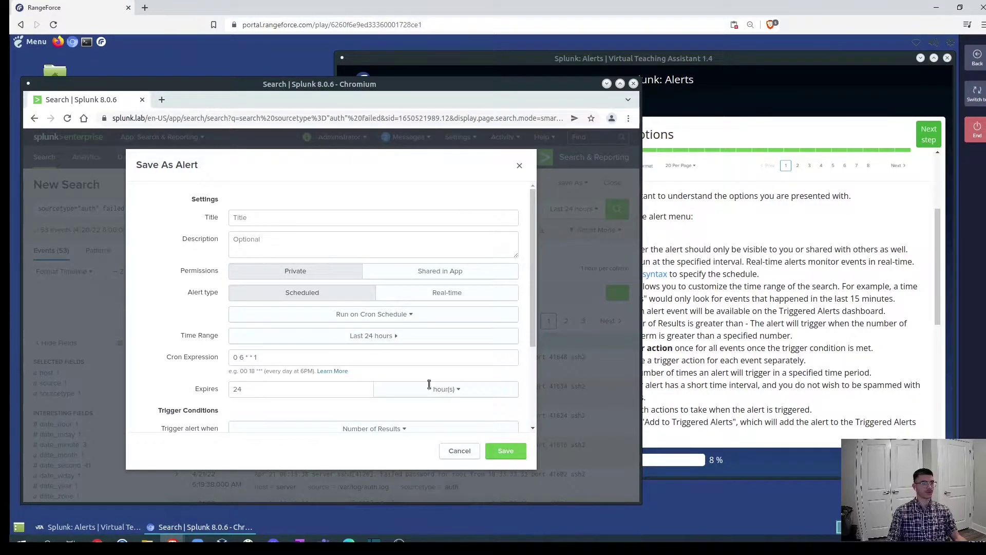
{"action": "left_click", "coordinate": [822, 348]}
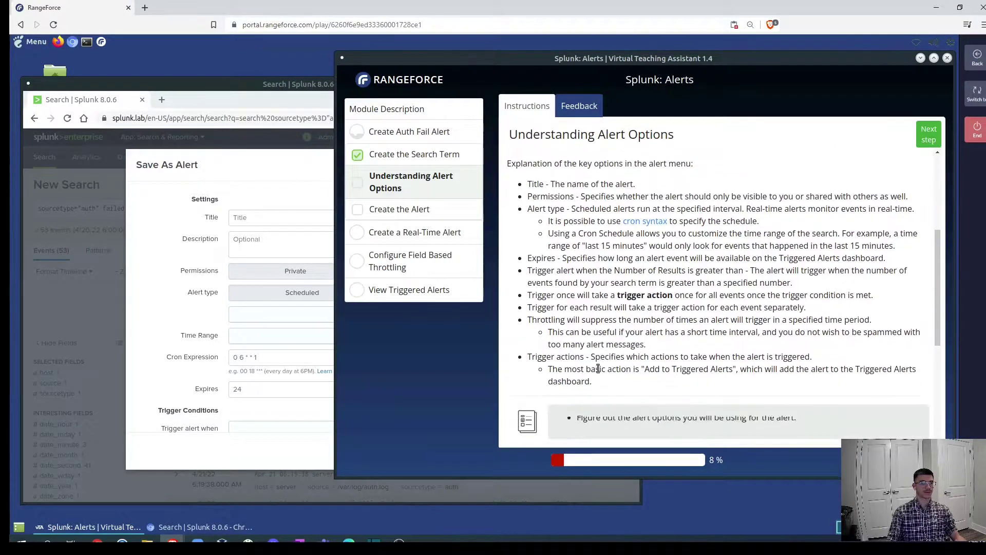
{"action": "scroll", "coordinate": [575, 369], "scroll_direction": "down", "scroll_amount": 1}
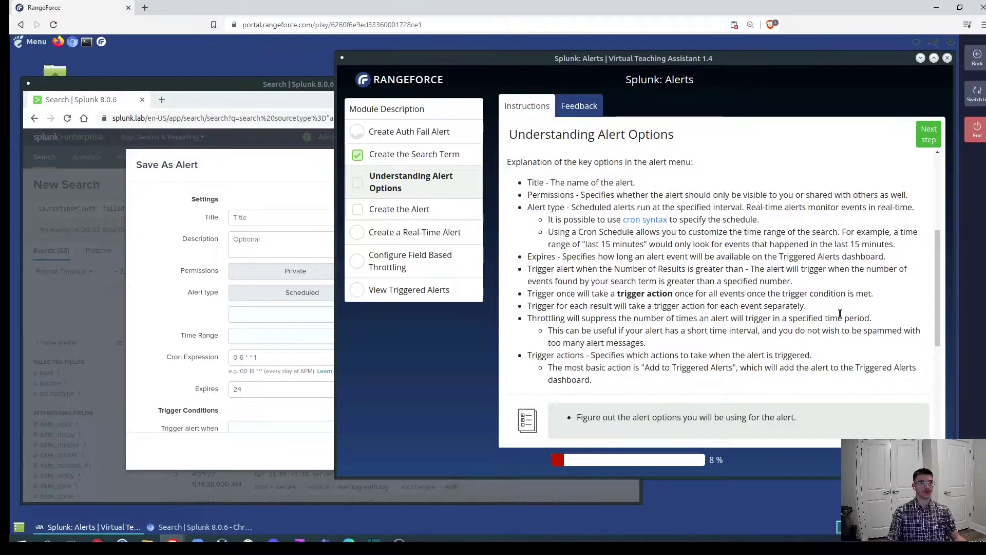
{"action": "scroll", "coordinate": [809, 327], "scroll_direction": "down", "scroll_amount": 2}
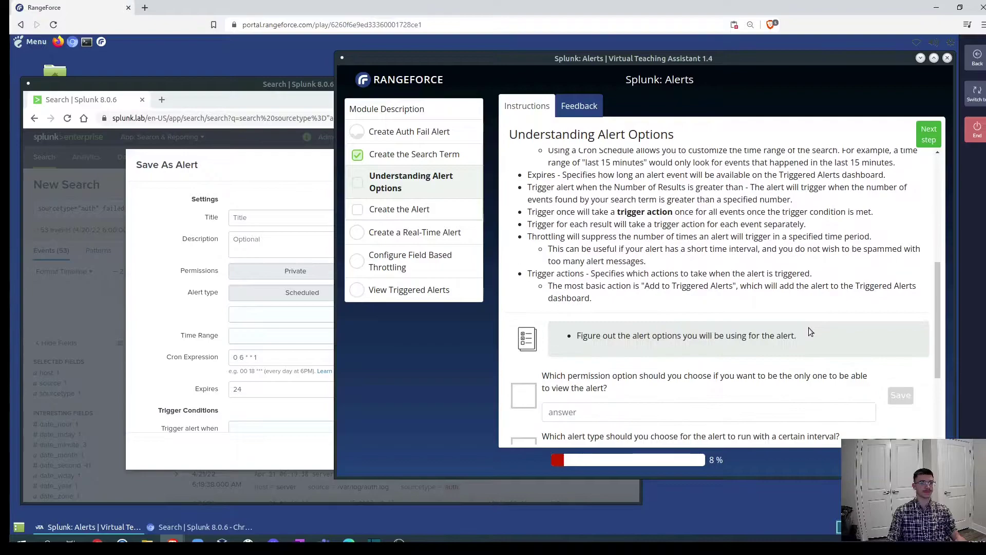
Keep the trigger at Number of Results greater than 0 and enable 60-second throttling.
{"action": "left_click", "coordinate": [175, 314]}
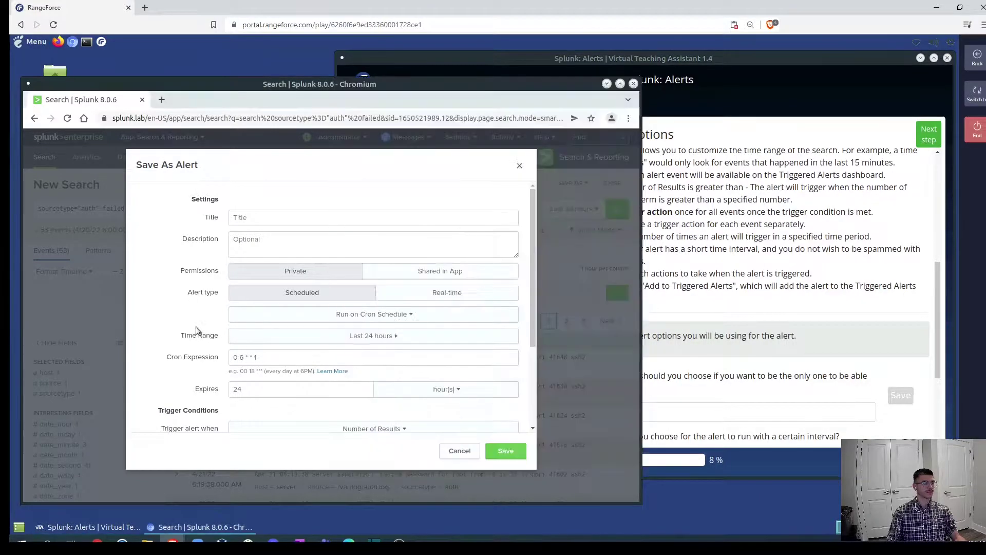
{"action": "scroll", "coordinate": [261, 336], "scroll_direction": "down", "scroll_amount": 2}
{"action": "scroll", "coordinate": [251, 352], "scroll_direction": "down", "scroll_amount": 2}
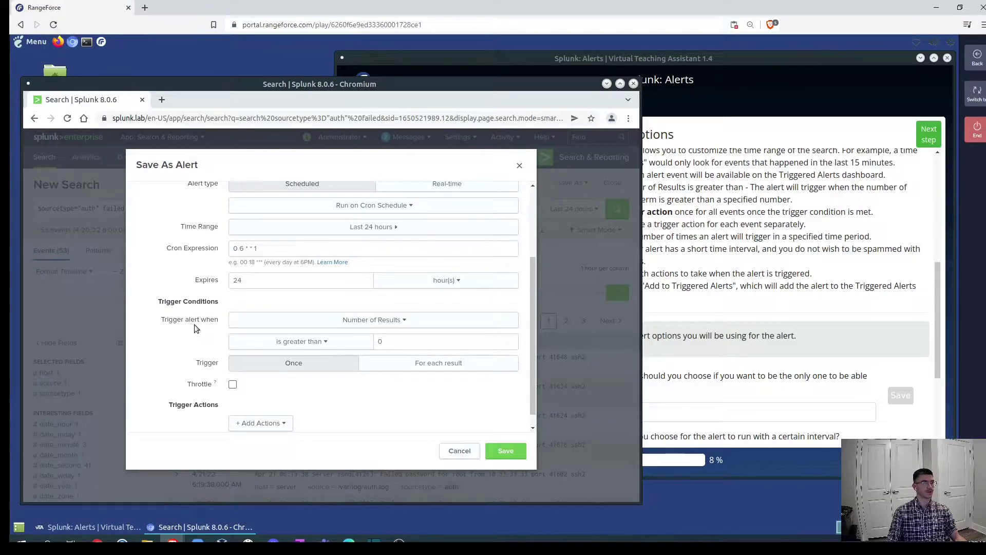
{"action": "left_click", "coordinate": [403, 322]}
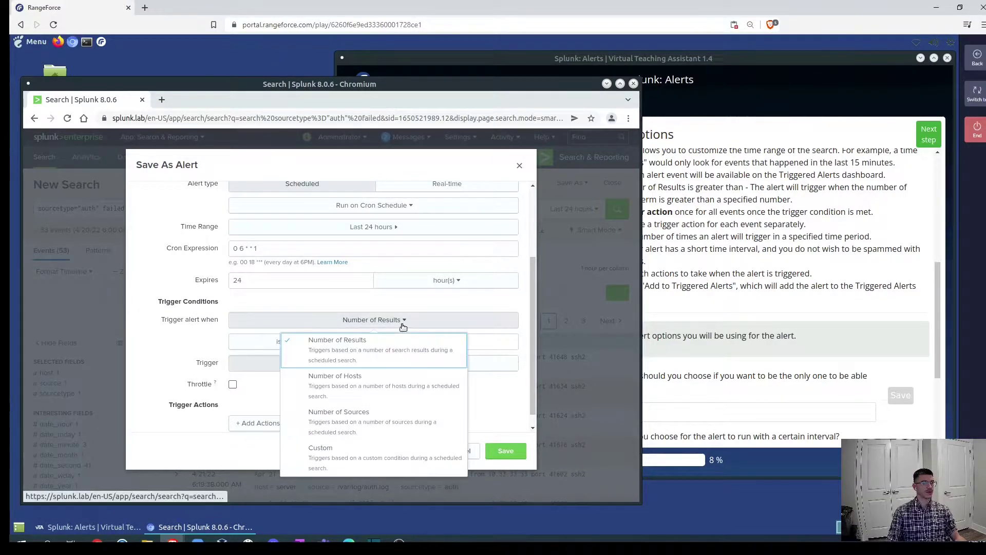
{"action": "left_click", "coordinate": [165, 361]}
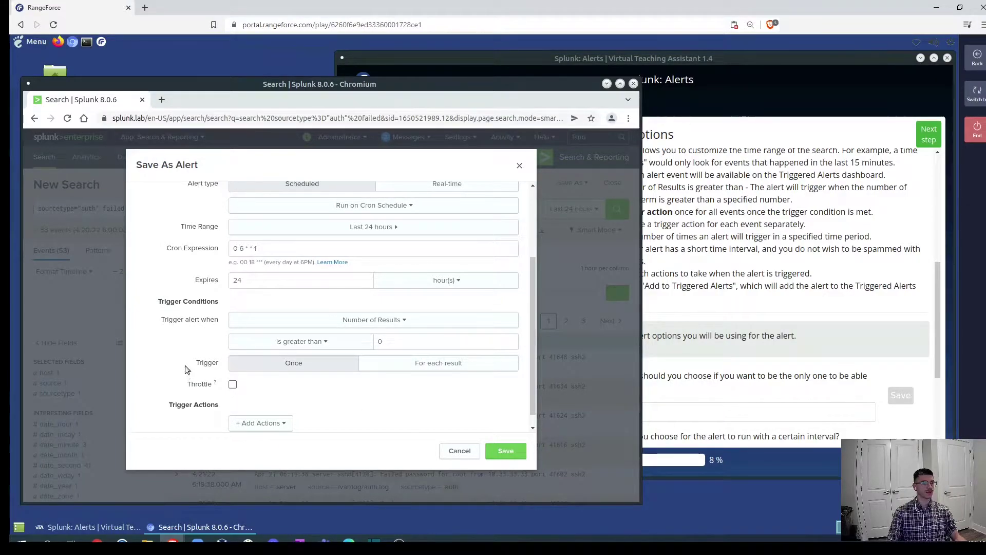
{"action": "scroll", "coordinate": [185, 368], "scroll_direction": "down", "scroll_amount": 1}
{"action": "left_click", "coordinate": [233, 370]}
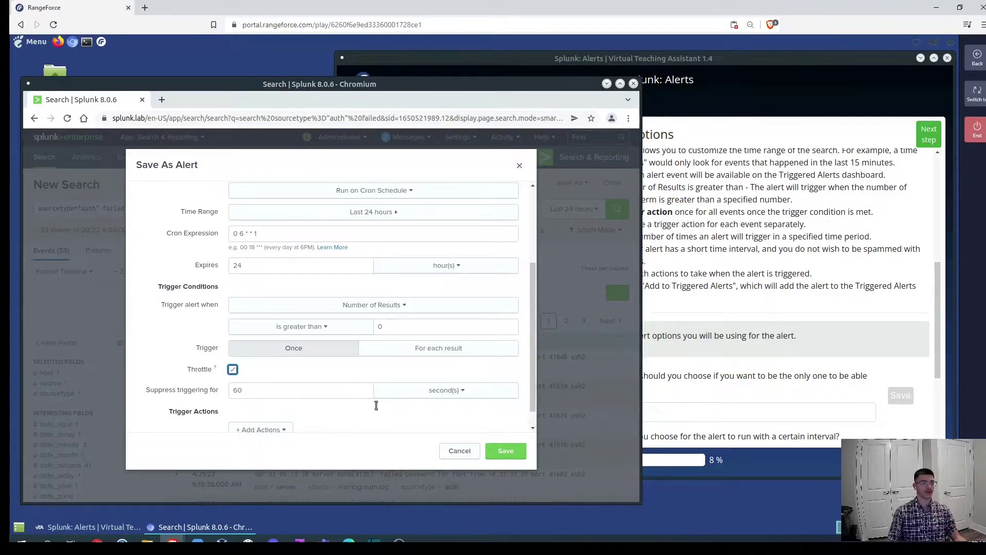
{"action": "scroll", "coordinate": [200, 395], "scroll_direction": "down", "scroll_amount": 1}
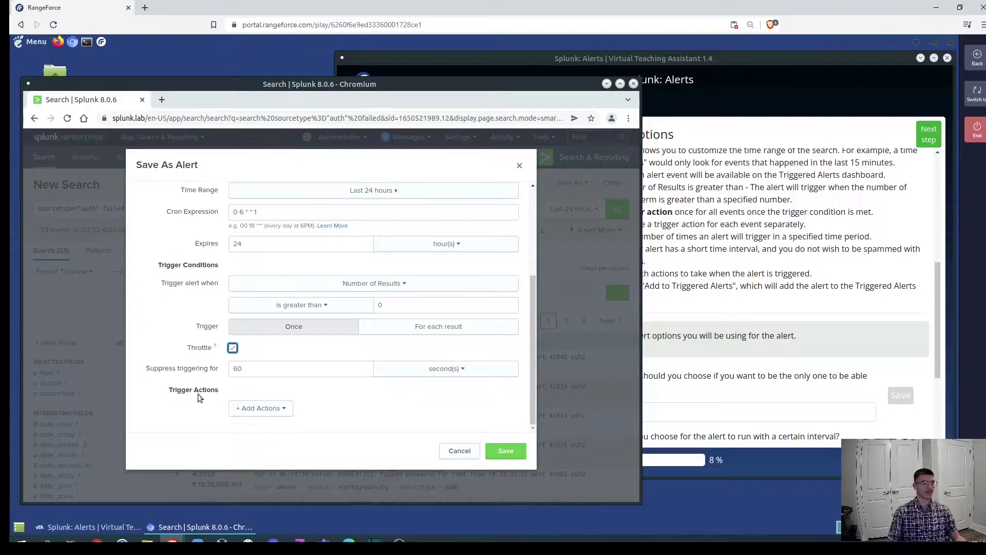
Add the Add to Triggered Alerts action at Medium severity, then close the dialog unsaved.
{"action": "left_click", "coordinate": [282, 410]}
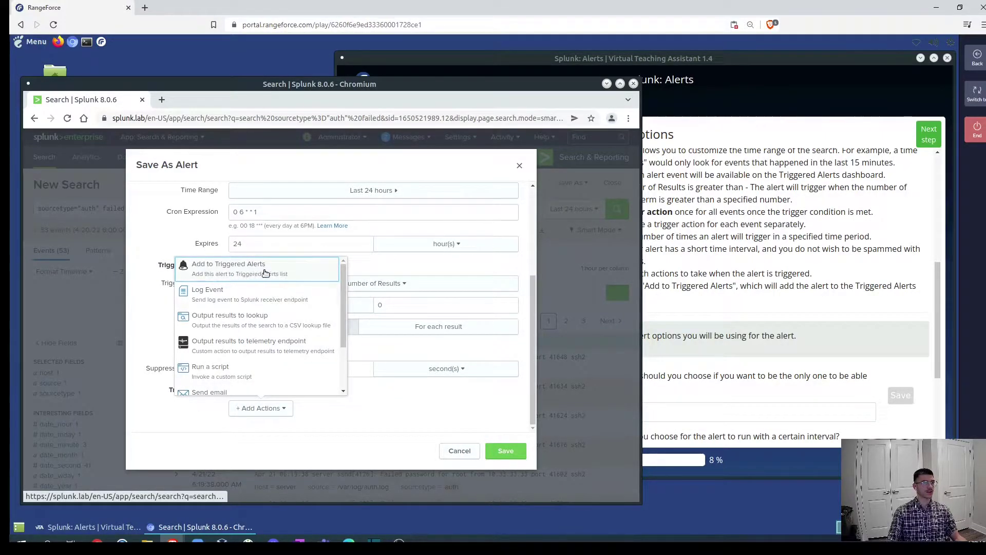
{"action": "left_click", "coordinate": [263, 272]}
{"action": "scroll", "coordinate": [311, 359], "scroll_direction": "down", "scroll_amount": 3}
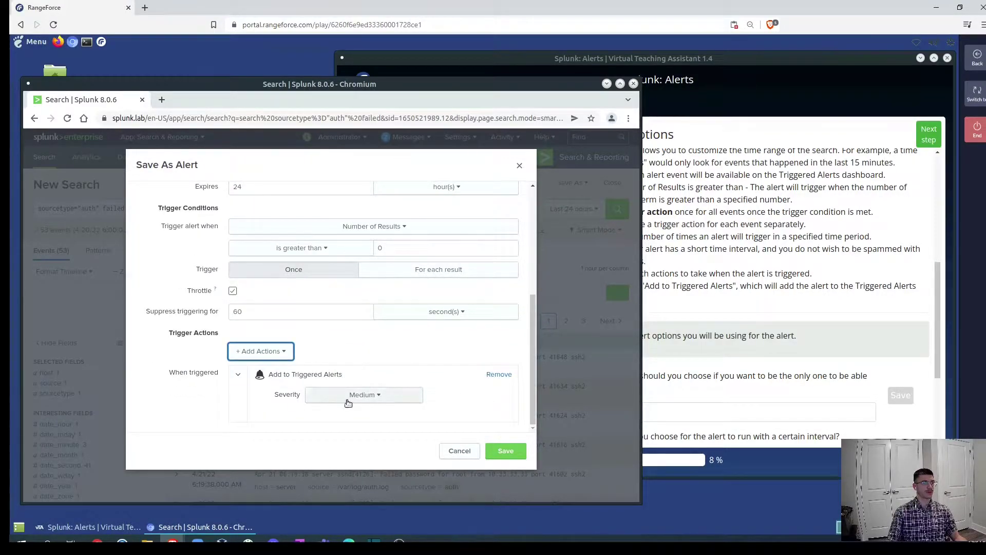
{"action": "left_click", "coordinate": [346, 401]}
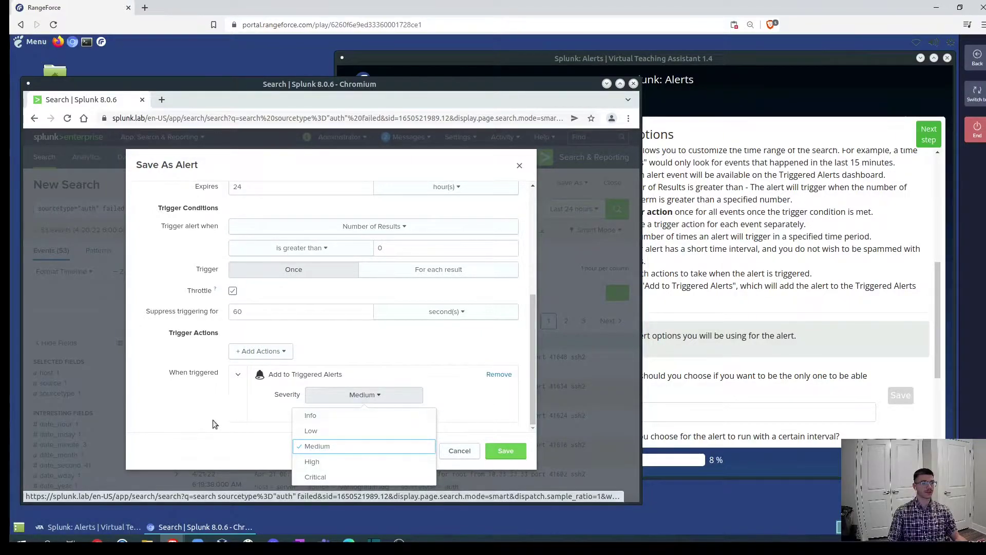
{"action": "left_click", "coordinate": [189, 417]}
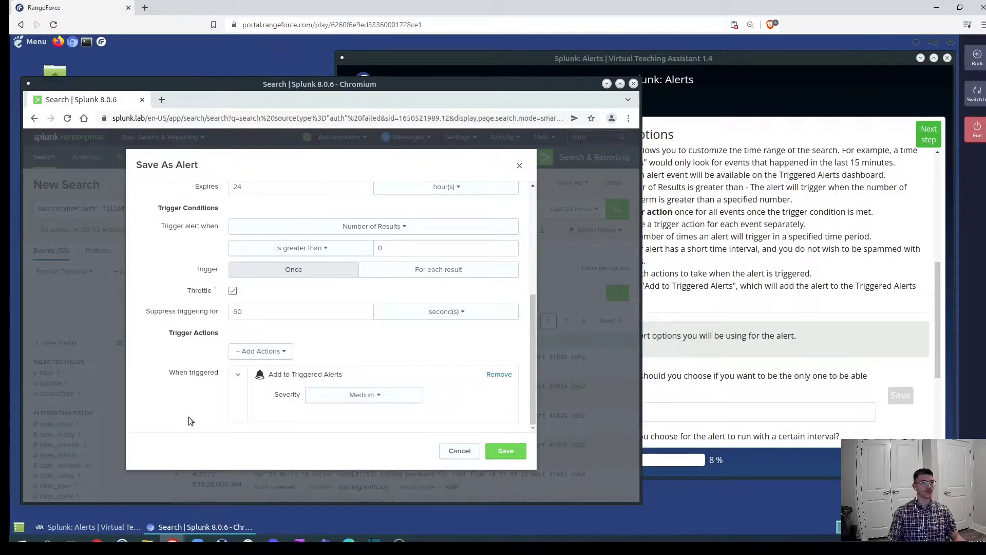
{"action": "left_click", "coordinate": [519, 165]}
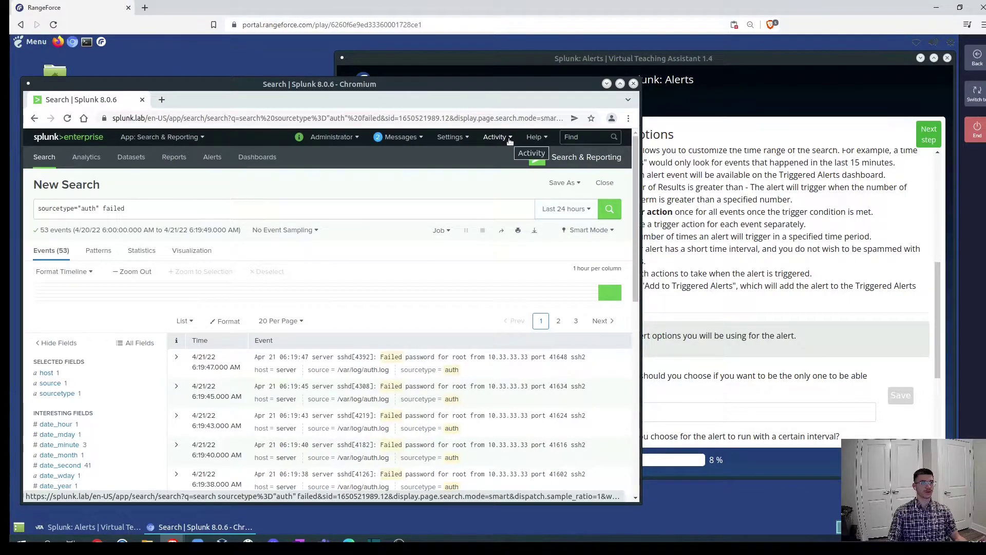
View Activity > Triggered Alerts, which lists none, then return to the assistant's instructions.
{"action": "left_click", "coordinate": [510, 140]}
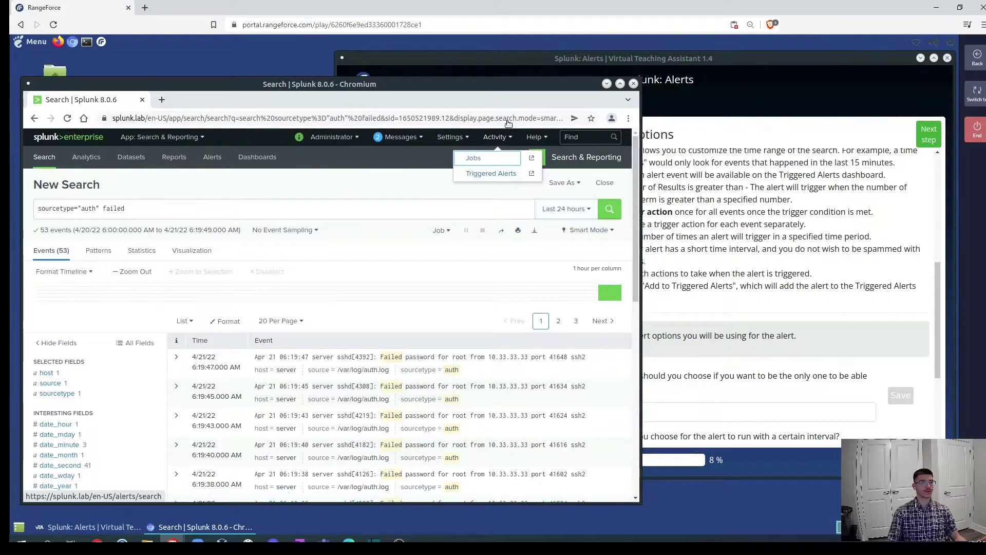
{"action": "left_click", "coordinate": [493, 175]}
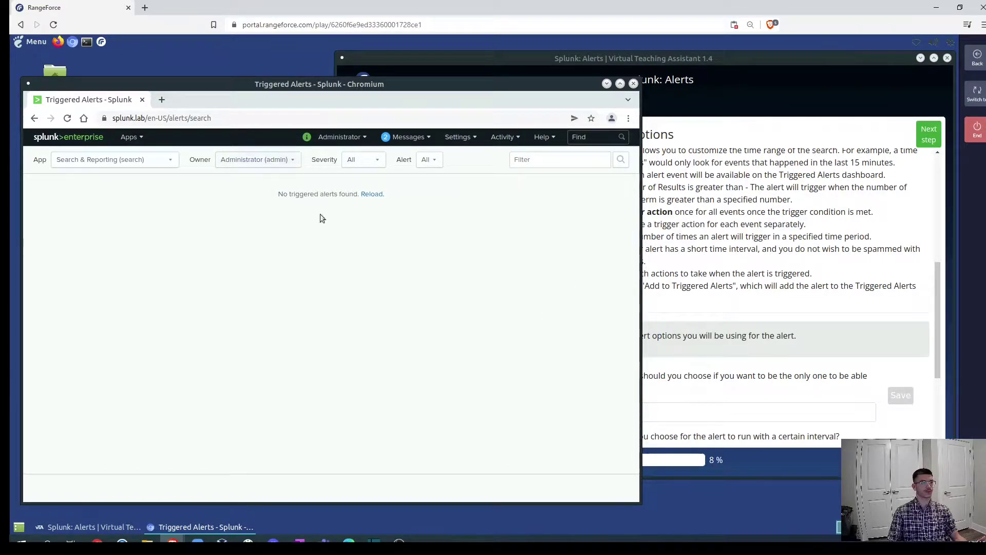
{"action": "left_click", "coordinate": [833, 296]}
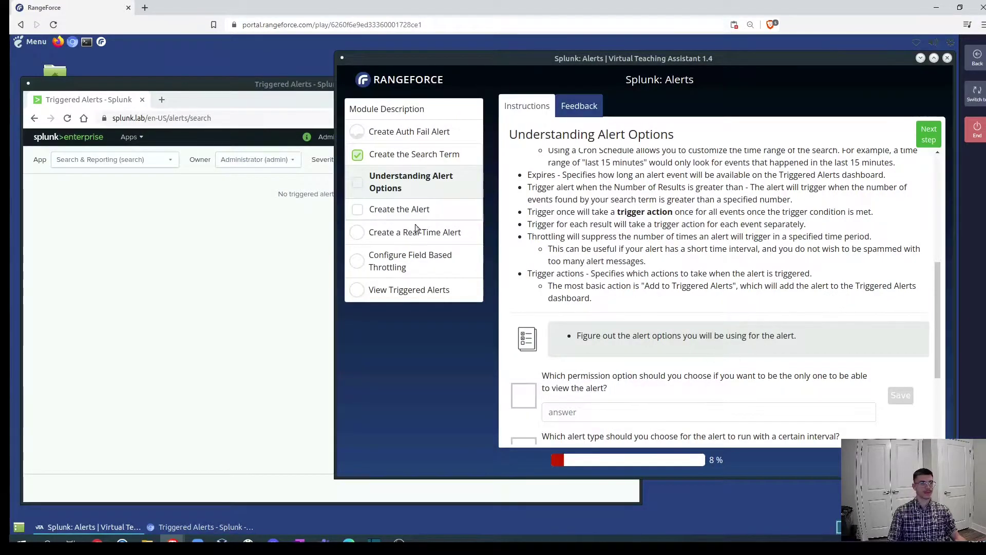
Return to the sourcetype="auth" failed search and reopen Save As > Alert with default settings.
{"action": "left_click", "coordinate": [152, 264]}
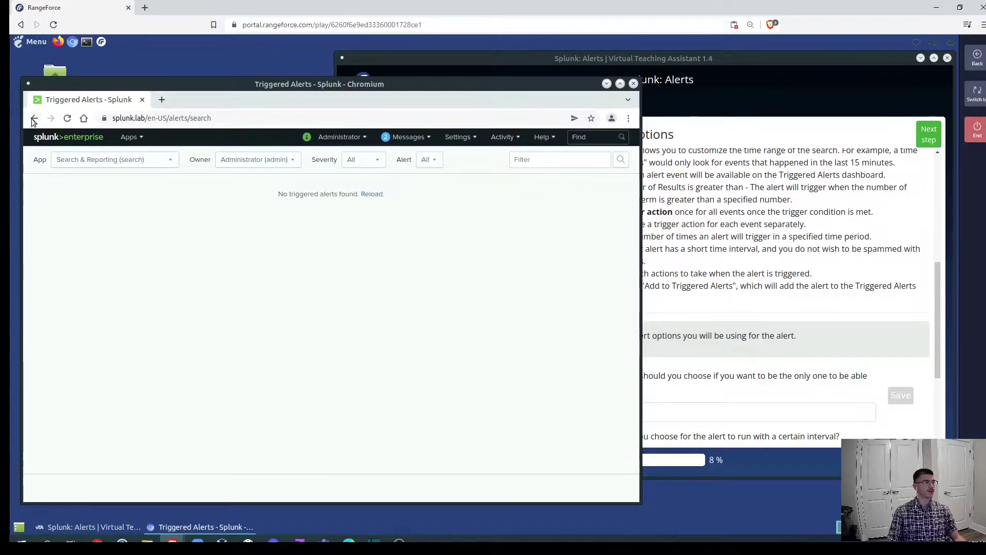
{"action": "key", "text": "alt+Left"}
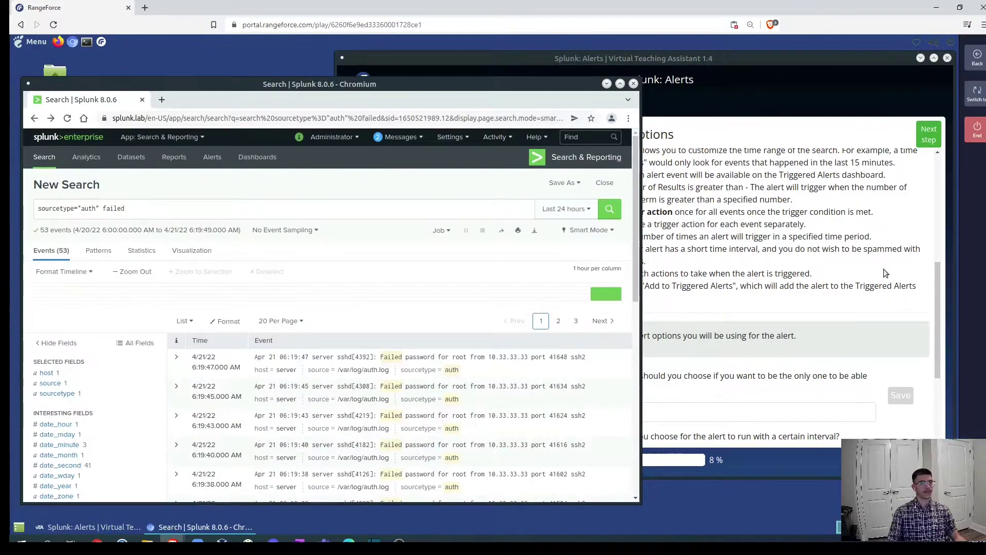
{"action": "left_click", "coordinate": [883, 269]}
{"action": "scroll", "coordinate": [778, 331], "scroll_direction": "down", "scroll_amount": 3}
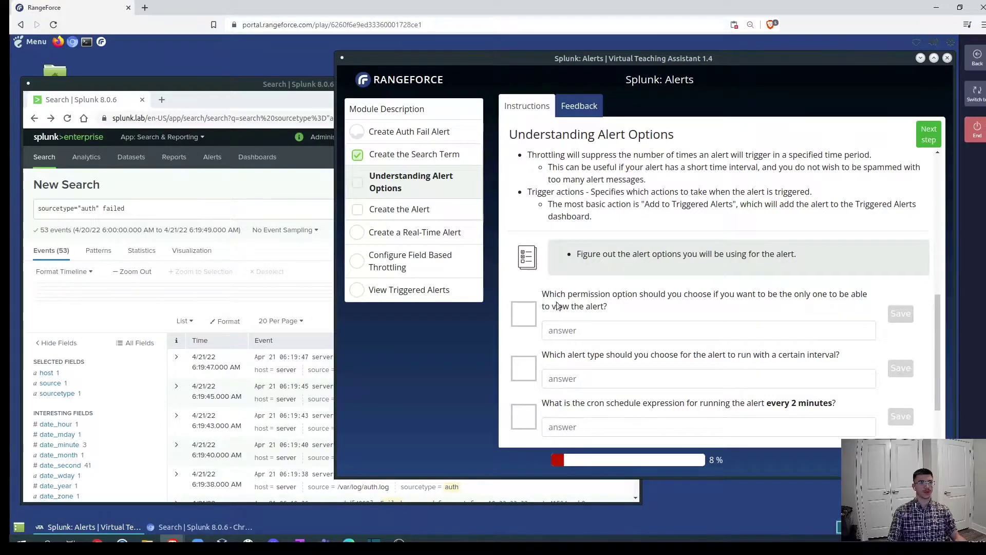
{"action": "left_click", "coordinate": [285, 186]}
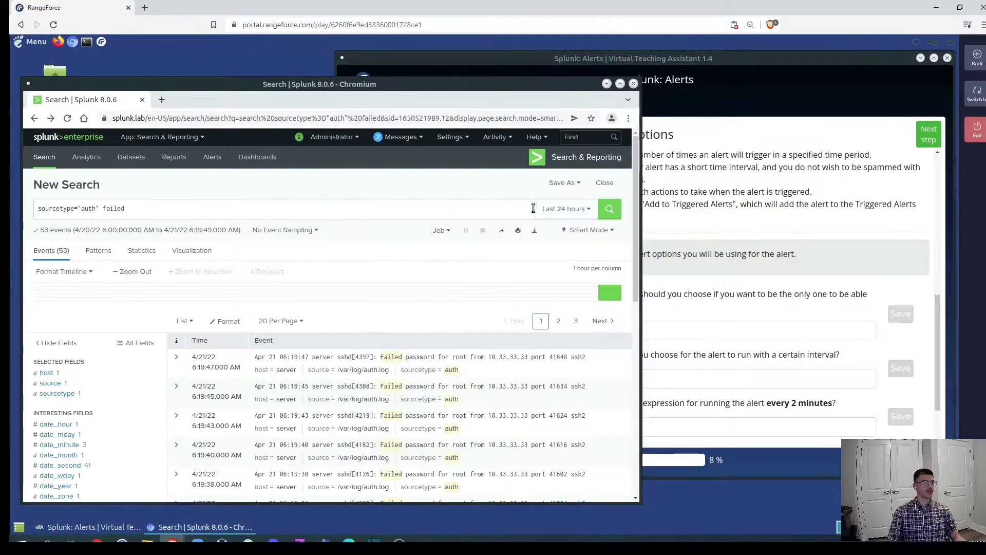
{"action": "left_click", "coordinate": [562, 183]}
{"action": "left_click", "coordinate": [538, 233]}
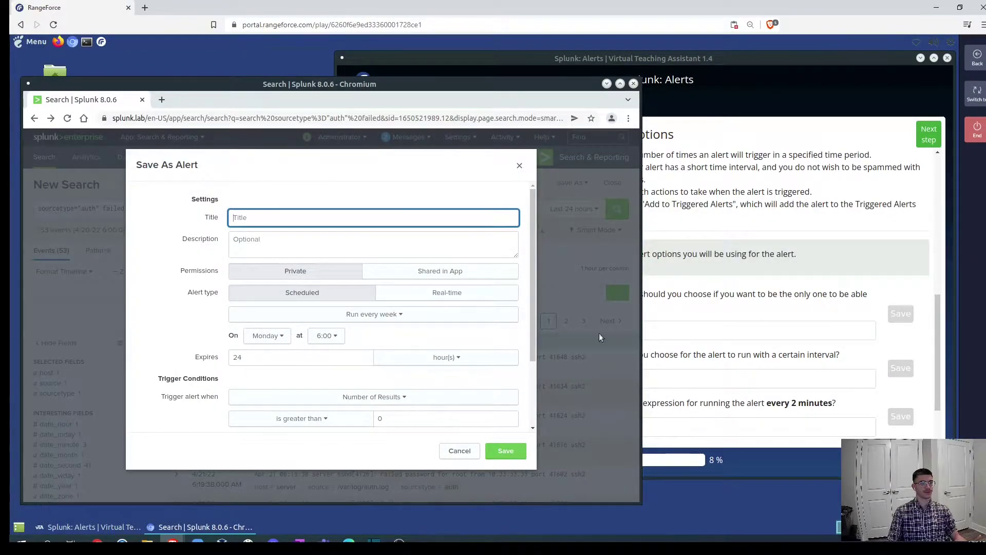
Answer the alert permission question with 'private'.
{"action": "left_click", "coordinate": [693, 327]}
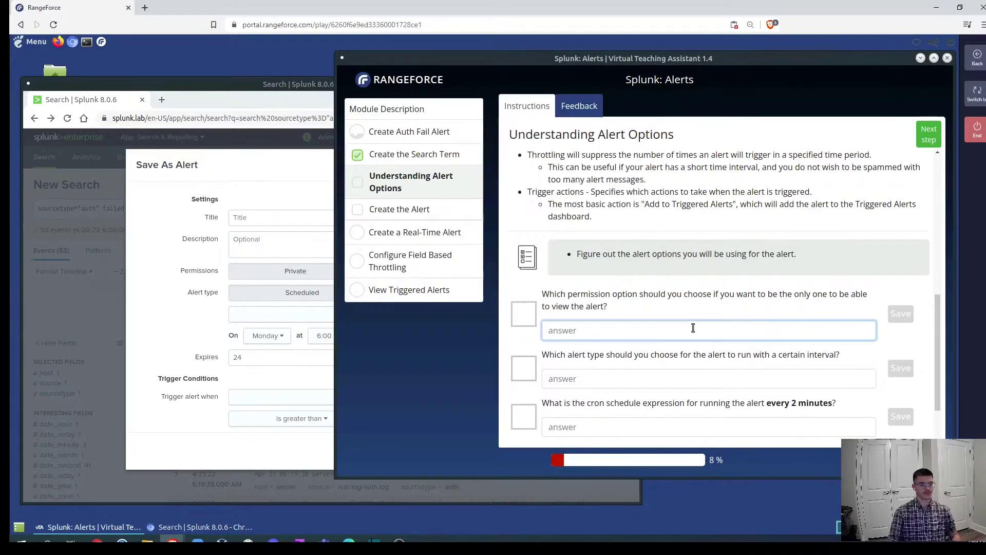
{"action": "type", "text": "private"}
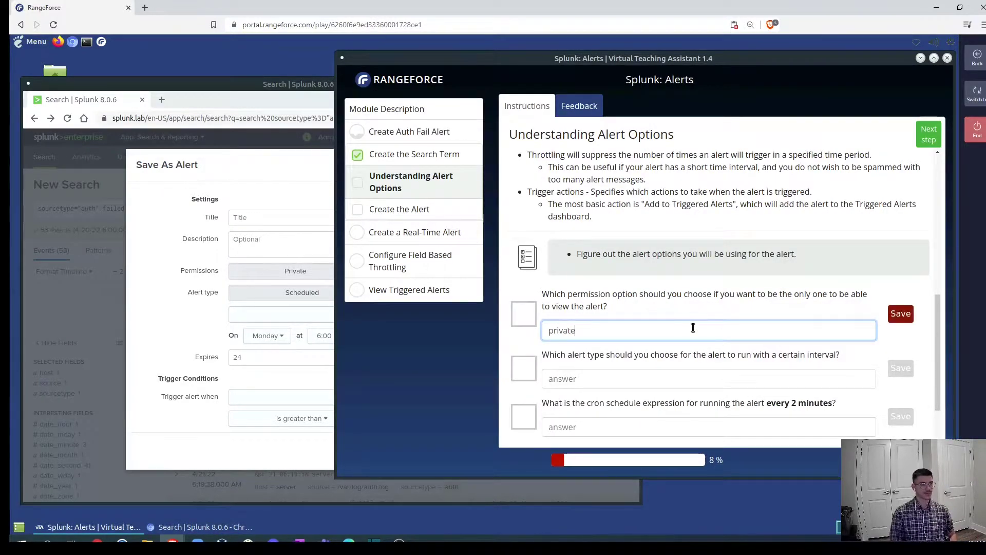
{"action": "key", "text": "Return"}
{"action": "scroll", "coordinate": [686, 328], "scroll_direction": "down", "scroll_amount": 1}
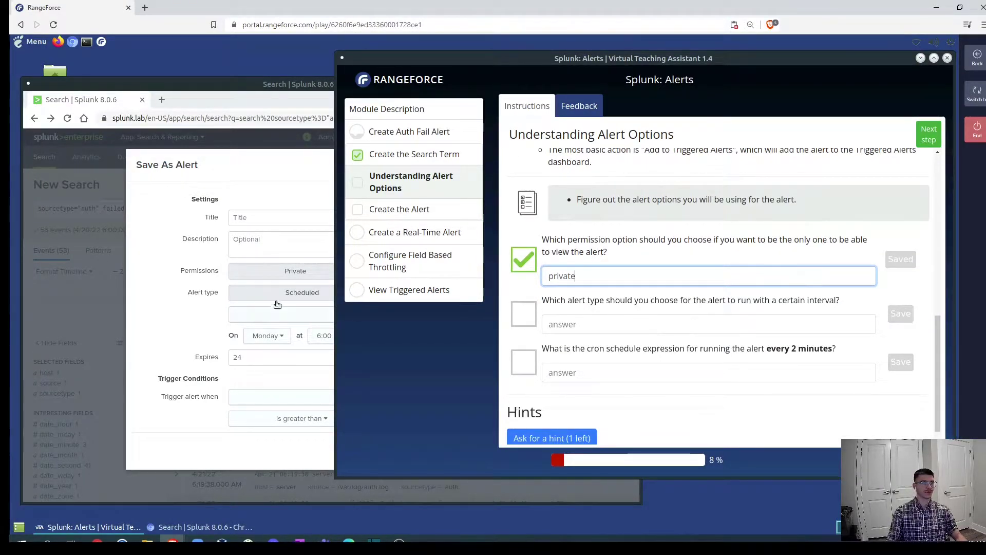
Answer the alert type question with 'scheduled'.
{"action": "left_click", "coordinate": [608, 328]}
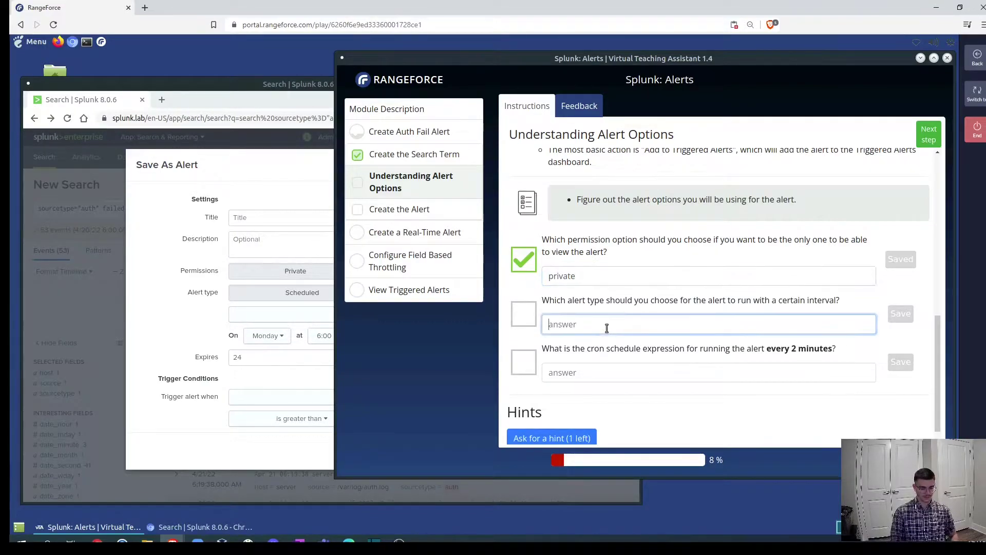
{"action": "type", "text": "scheduled"}
{"action": "key", "text": "Return"}
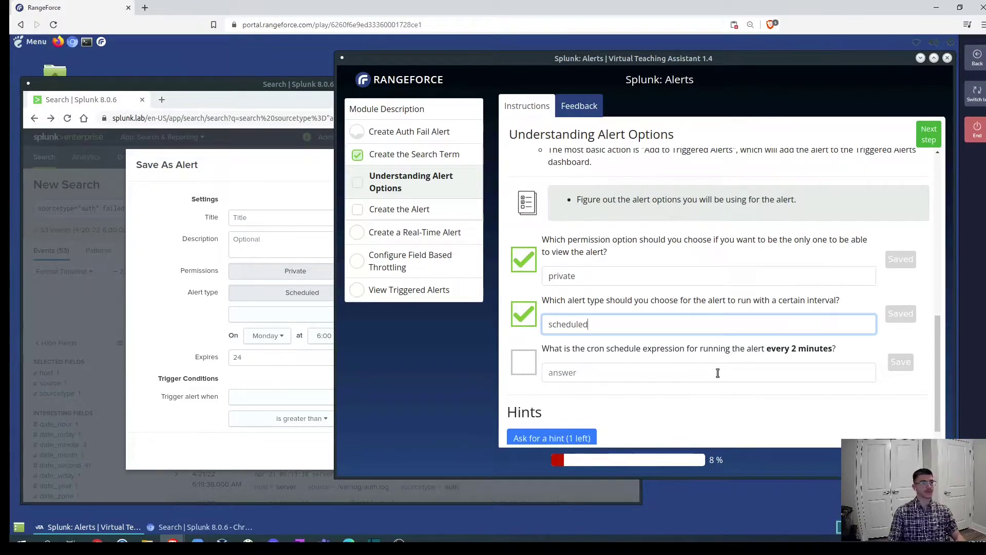
{"action": "scroll", "coordinate": [717, 372], "scroll_direction": "up", "scroll_amount": 3}
{"action": "scroll", "coordinate": [717, 372], "scroll_direction": "up", "scroll_amount": 5}
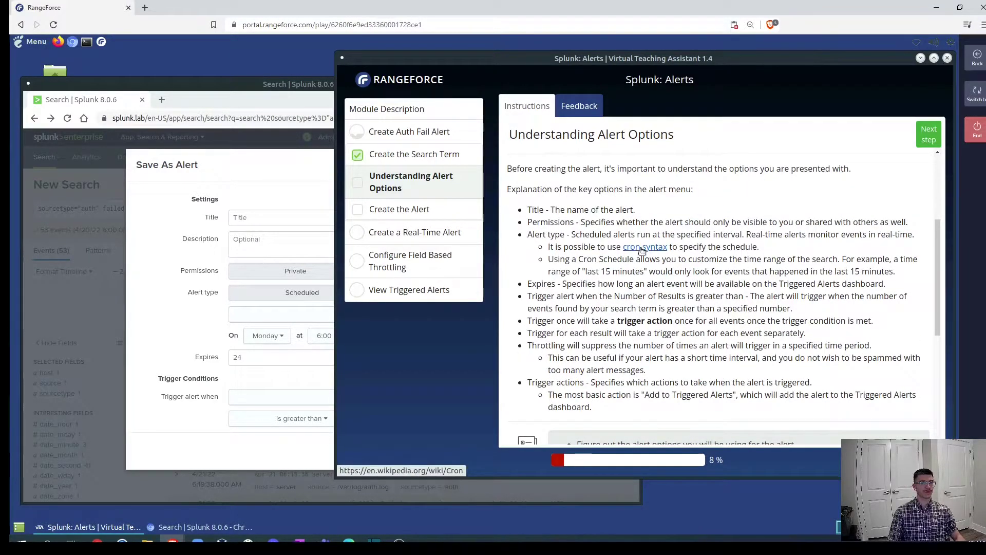
Open the cron syntax reference and select the crontab example '1 0 * * *'.
{"action": "left_click", "coordinate": [641, 250]}
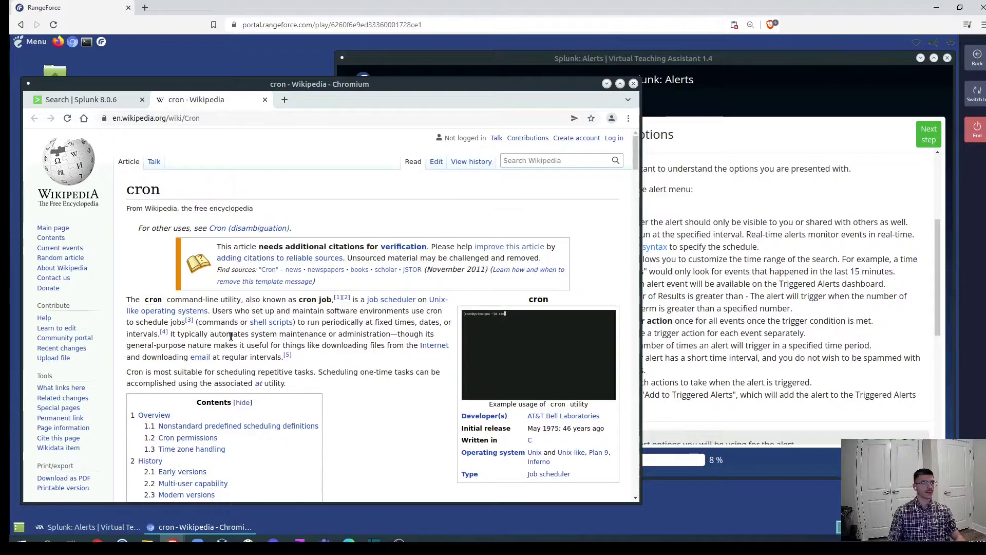
{"action": "scroll", "coordinate": [274, 354], "scroll_direction": "down", "scroll_amount": 2}
{"action": "scroll", "coordinate": [274, 354], "scroll_direction": "down", "scroll_amount": 9}
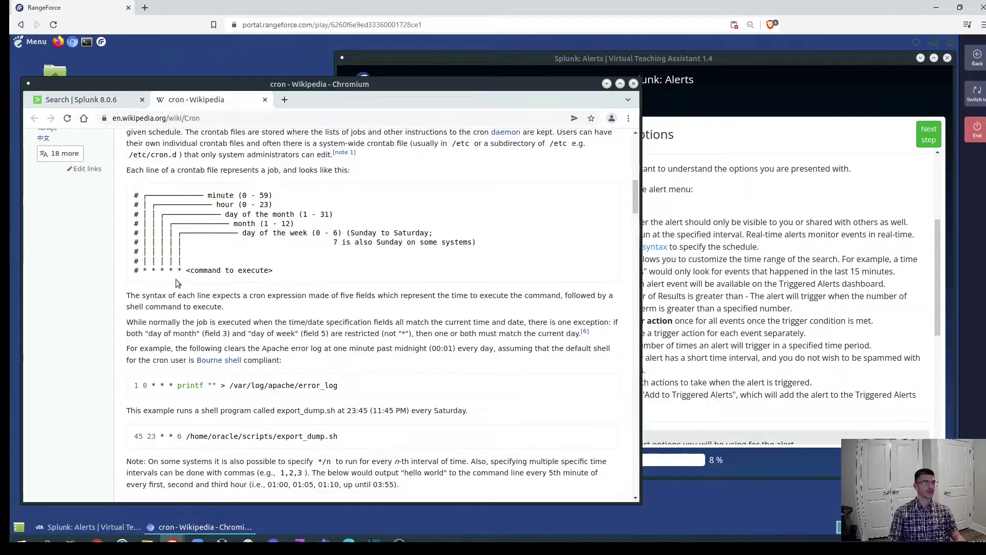
{"action": "scroll", "coordinate": [202, 290], "scroll_direction": "down", "scroll_amount": 3}
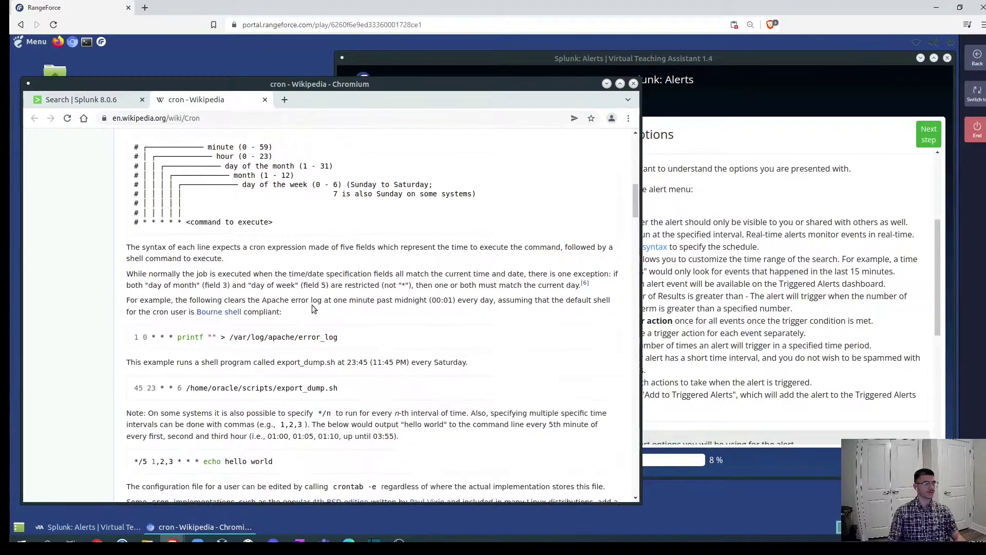
{"action": "left_click_drag", "start_coordinate": [133, 276], "coordinate": [174, 275]}
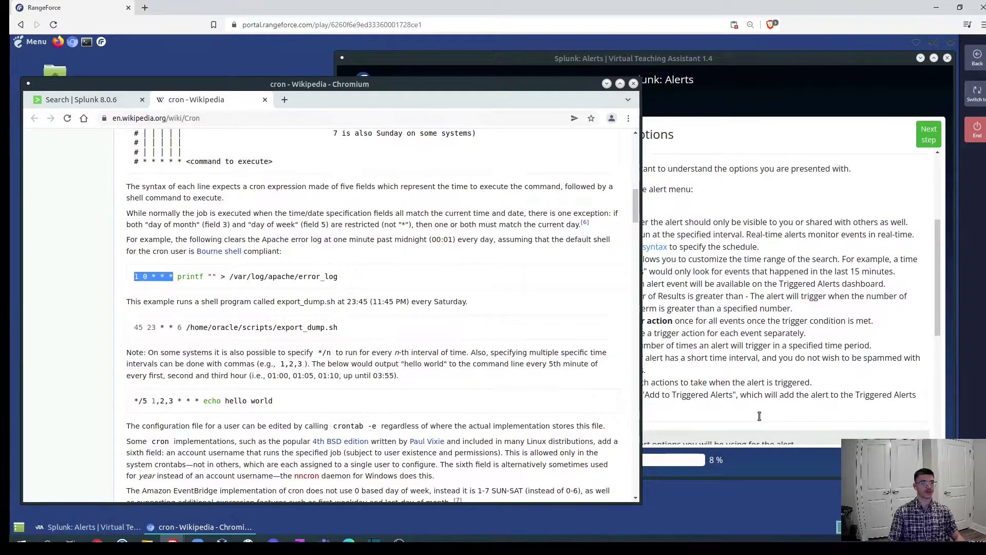
Submit */2 * * * * as the every-2-minutes cron schedule answer.
{"action": "left_click", "coordinate": [661, 401]}
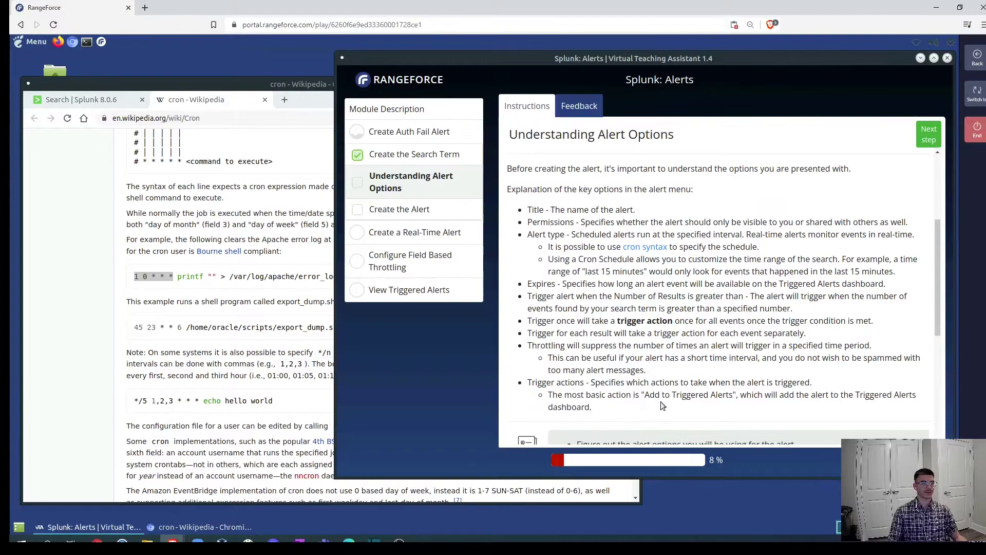
{"action": "scroll", "coordinate": [661, 401], "scroll_direction": "down", "scroll_amount": 5}
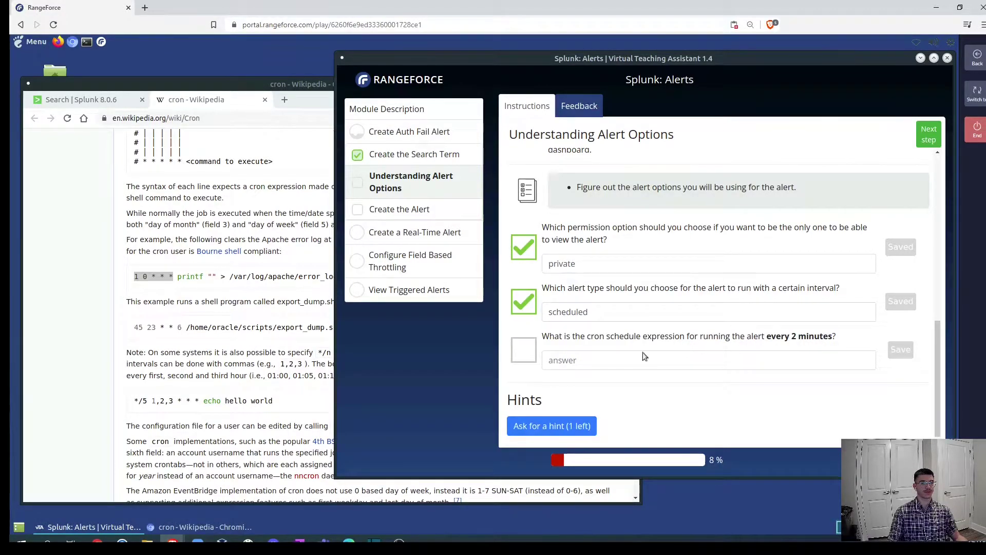
{"action": "left_click", "coordinate": [557, 361]}
{"action": "type", "text": "*"}
{"action": "key", "text": "BackSpace"}
{"action": "type", "text": "*"}
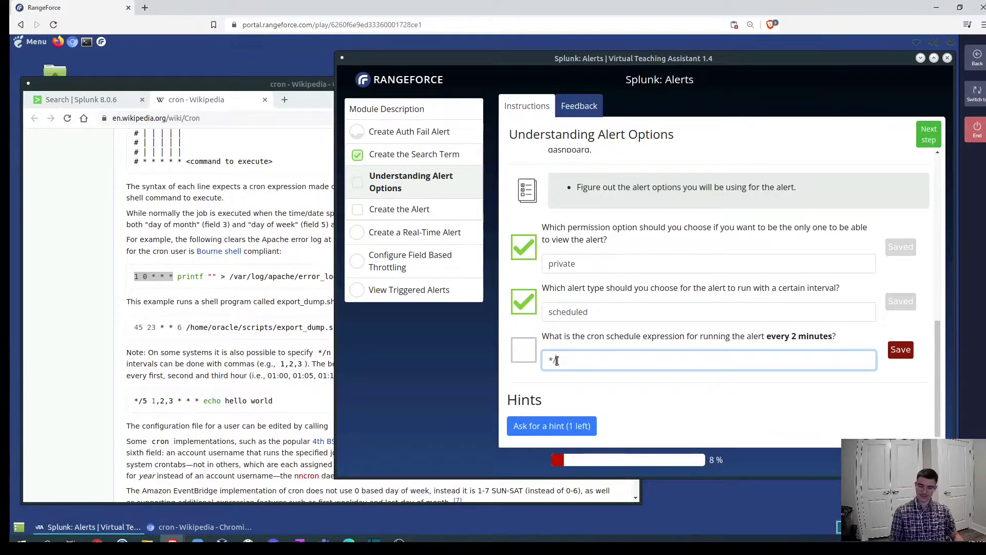
{"action": "type", "text": "/2 * * * *"}
{"action": "key", "text": "Return"}
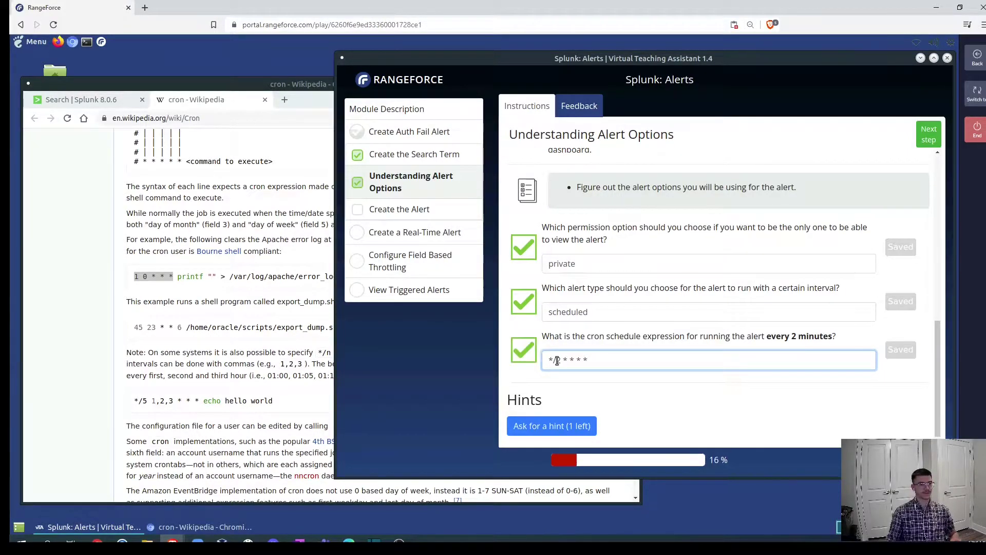
{"action": "left_click", "coordinate": [627, 387]}
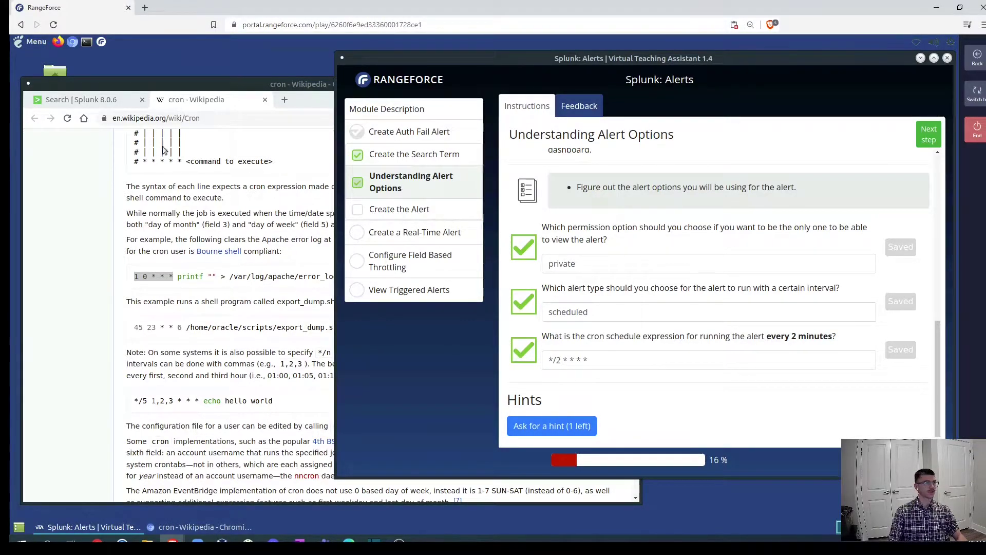
{"action": "left_click", "coordinate": [86, 100]}
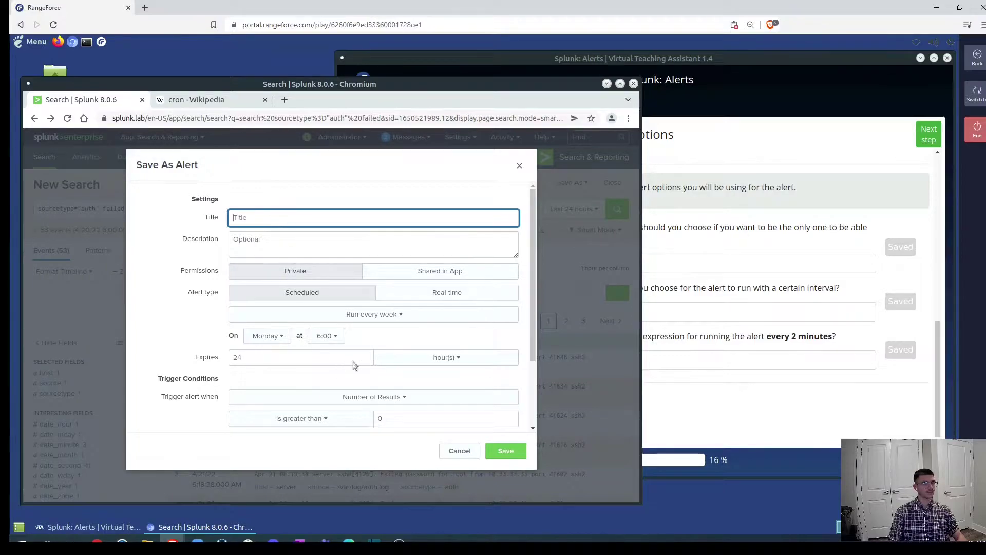
Switch the alert to Run on Cron Schedule with the expression */2 * * * *.
{"action": "left_click", "coordinate": [401, 315]}
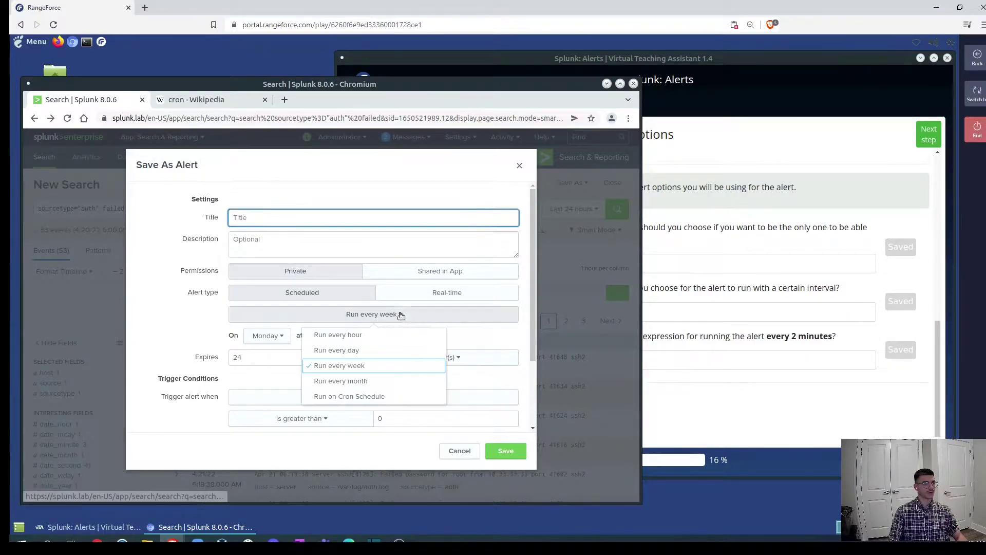
{"action": "left_click", "coordinate": [358, 397]}
{"action": "left_click_drag", "start_coordinate": [267, 359], "coordinate": [224, 356]}
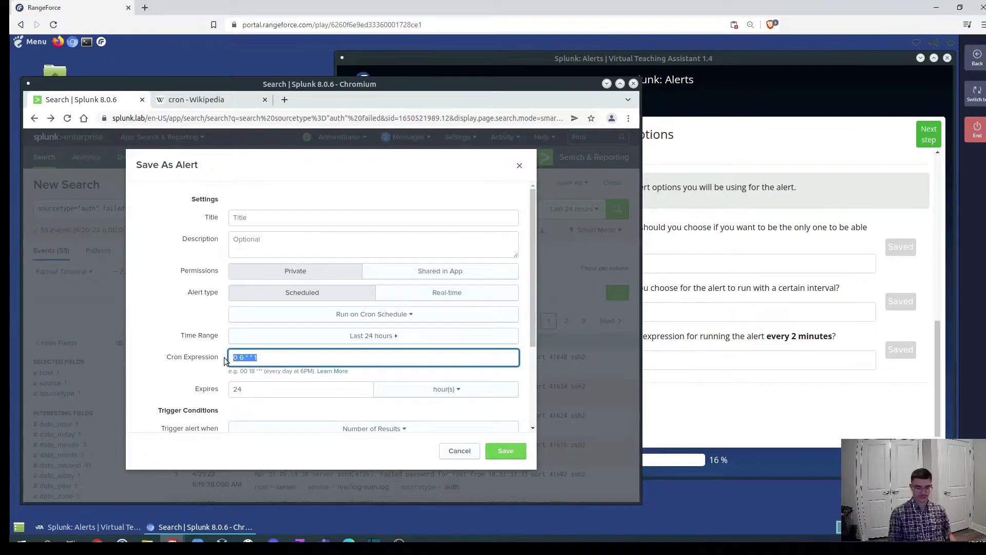
{"action": "type", "text": "*/"}
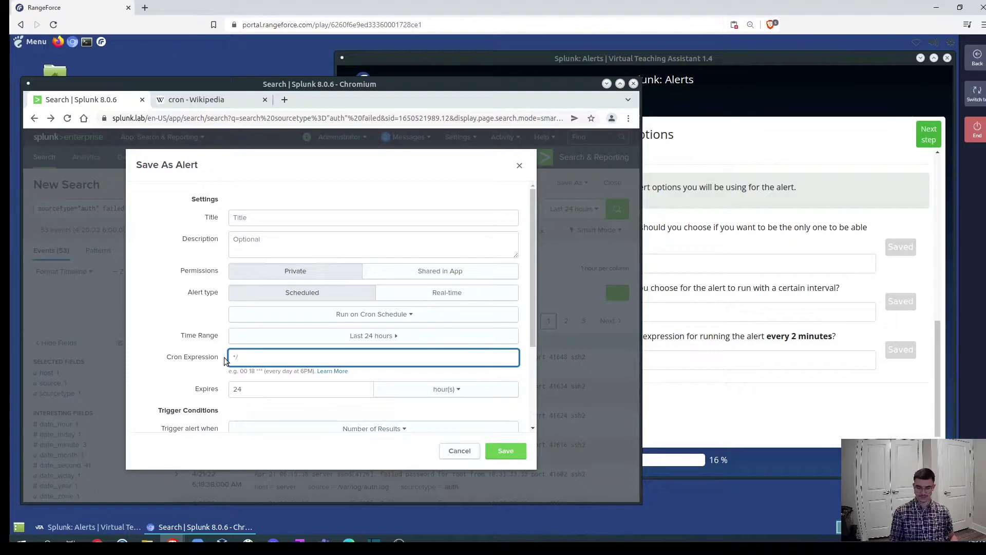
{"action": "type", "text": "2 * * * "}
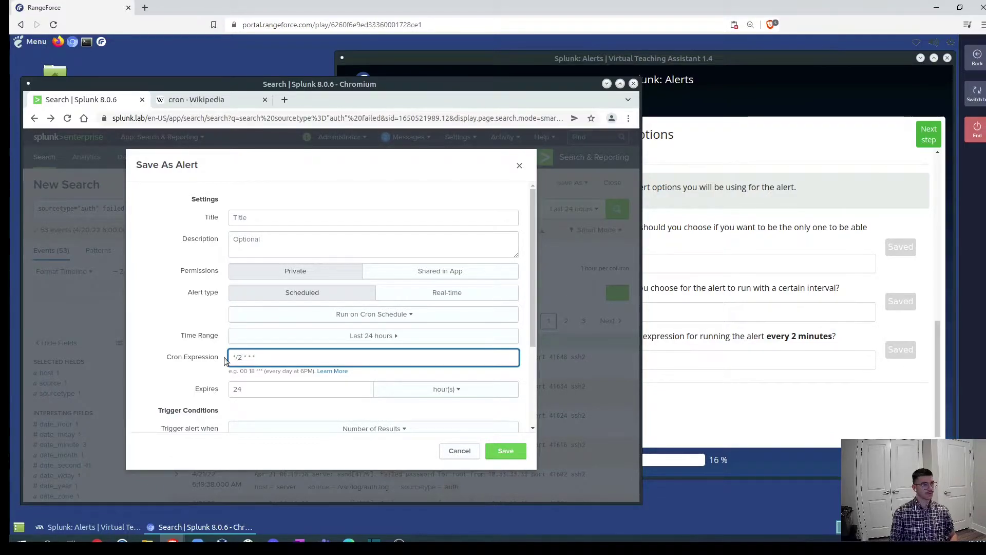
{"action": "type", "text": "*"}
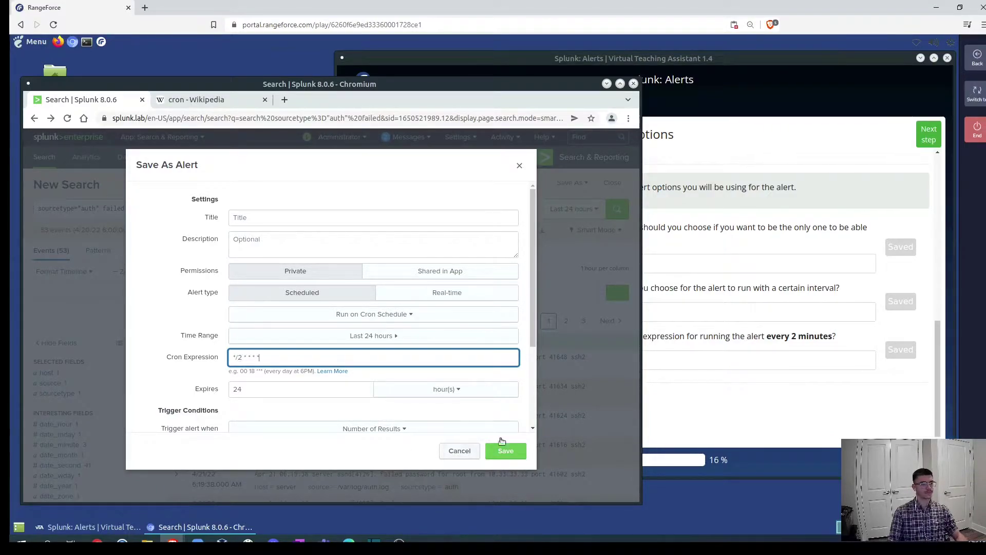
{"action": "left_click", "coordinate": [763, 400]}
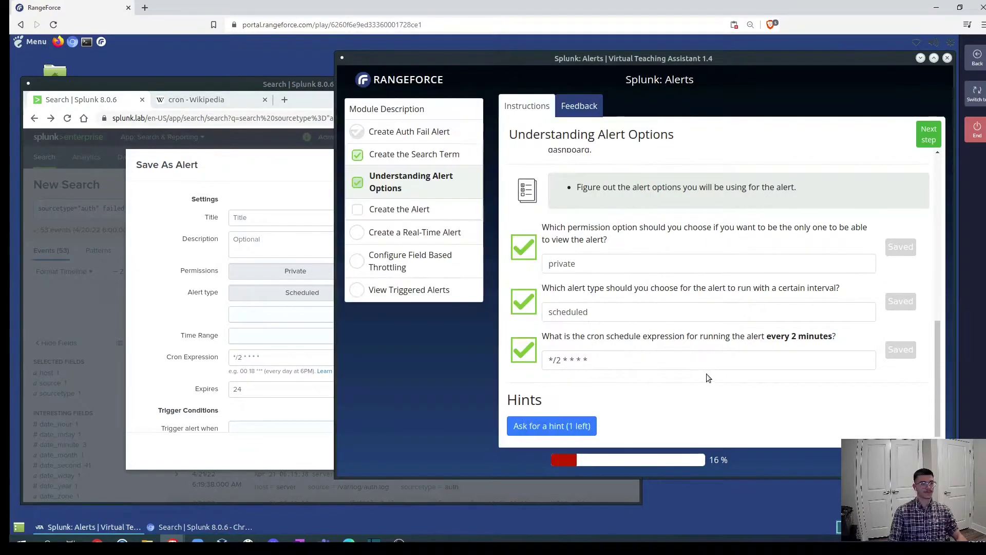
Advance to Create the Alert and review its ssh-failed, >10 results, 5-minute throttle requirements.
{"action": "left_click", "coordinate": [926, 146]}
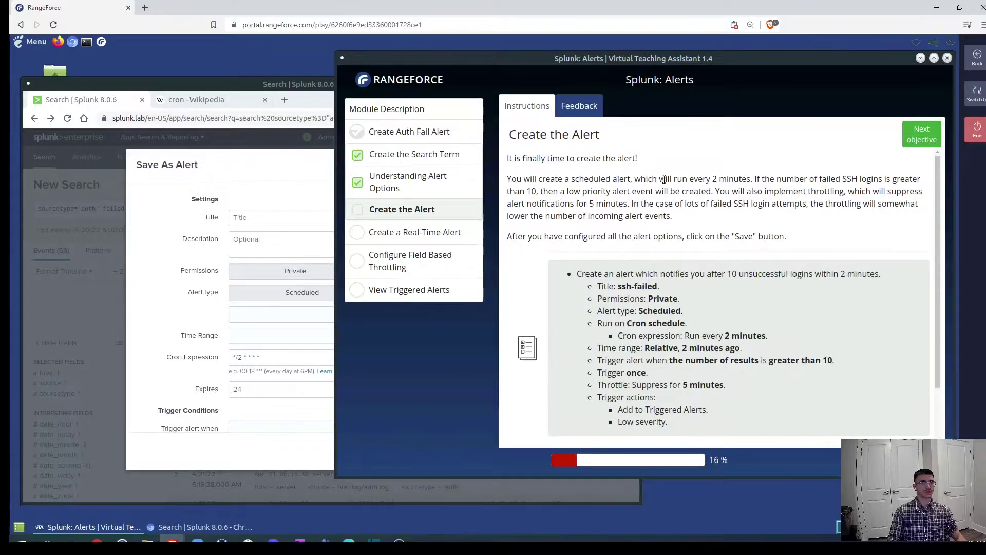
{"action": "left_click_drag", "start_coordinate": [670, 180], "coordinate": [750, 179]}
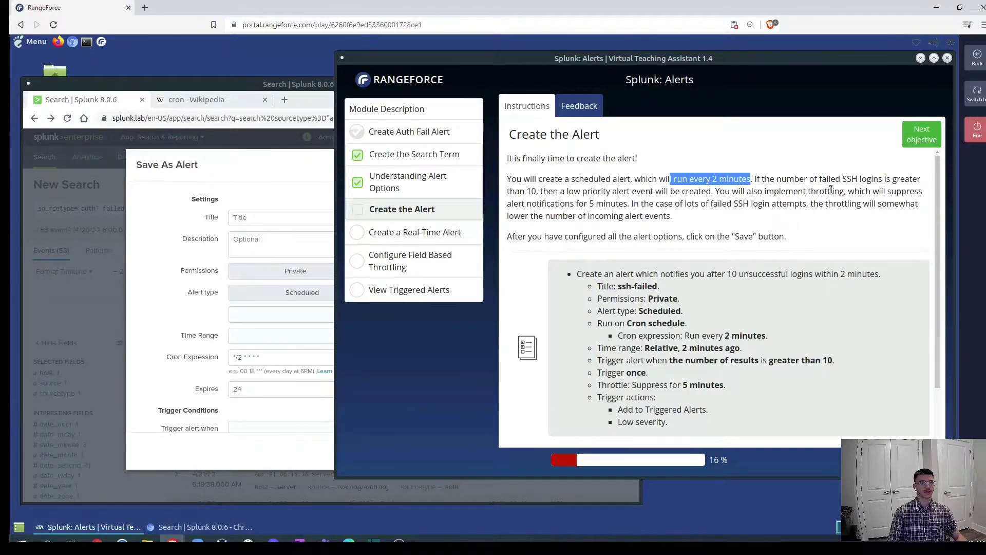
{"action": "left_click_drag", "start_coordinate": [819, 179], "coordinate": [880, 179]}
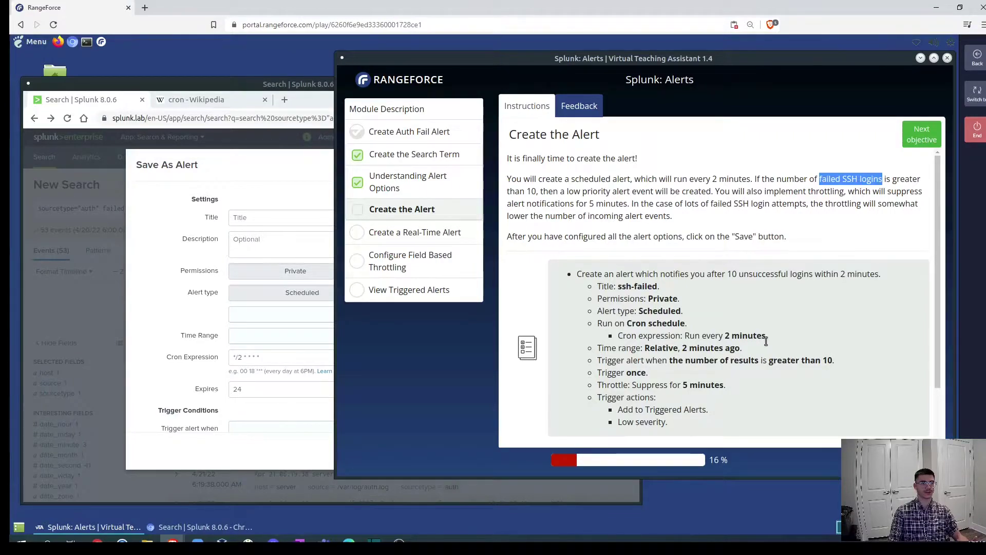
{"action": "left_click", "coordinate": [549, 80]}
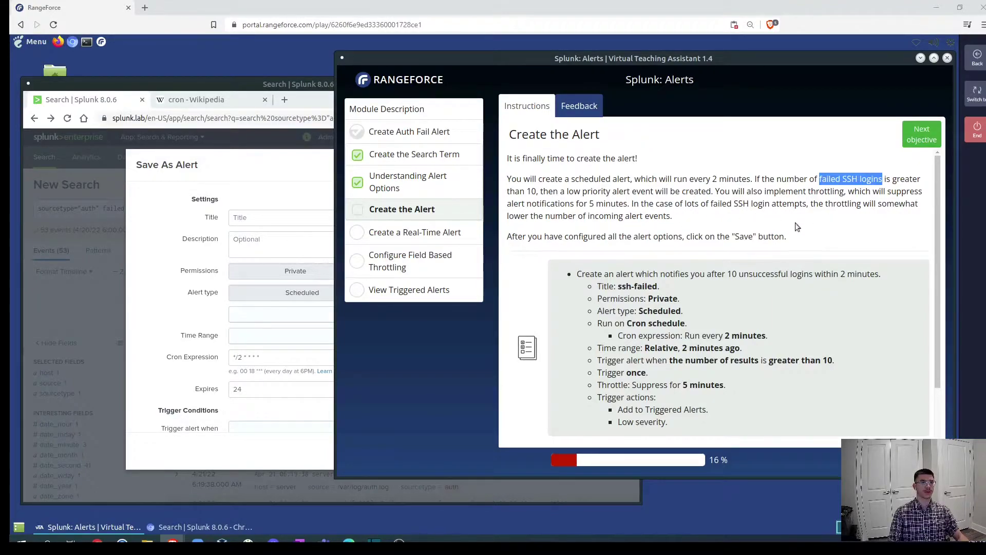
{"action": "scroll", "coordinate": [806, 223], "scroll_direction": "down", "scroll_amount": 2}
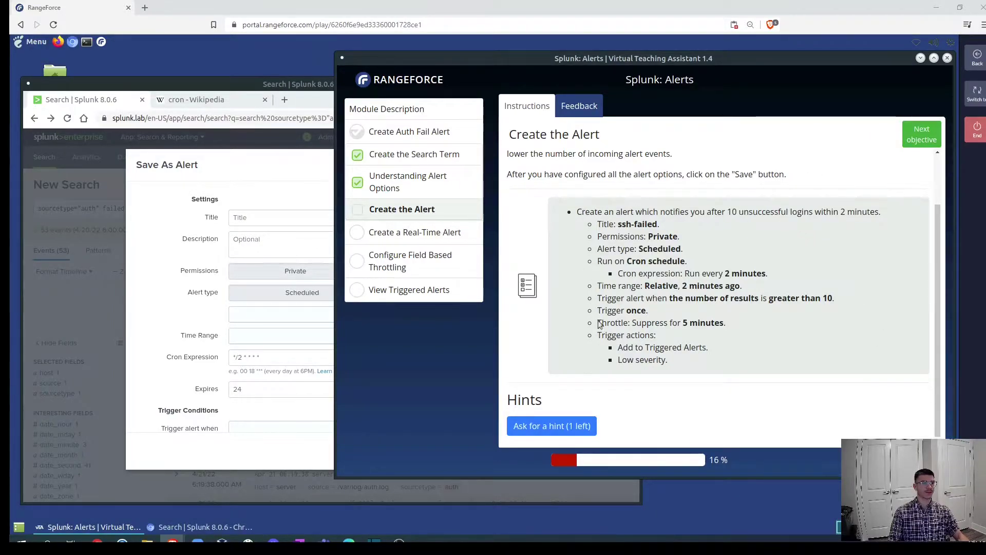
Title the alert ssh-failed and set a relative time range of 2 minutes ago.
{"action": "left_click", "coordinate": [266, 225]}
{"action": "type", "text": "ssh"}
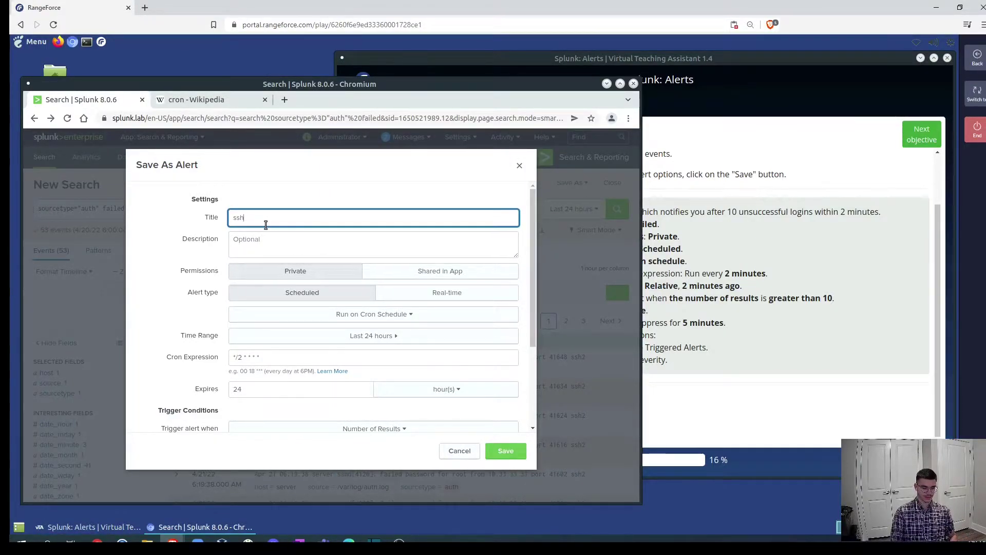
{"action": "type", "text": "-failed"}
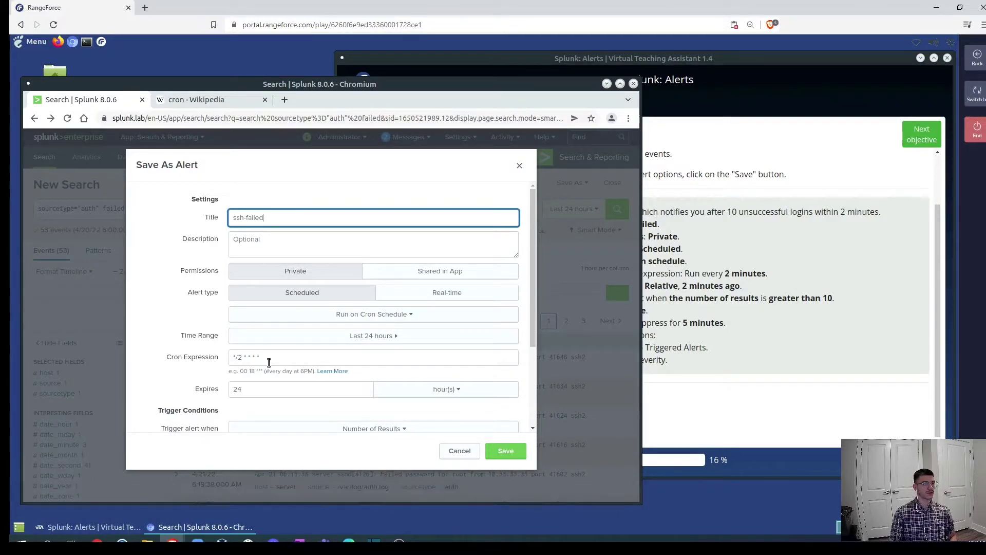
{"action": "left_click", "coordinate": [387, 339]}
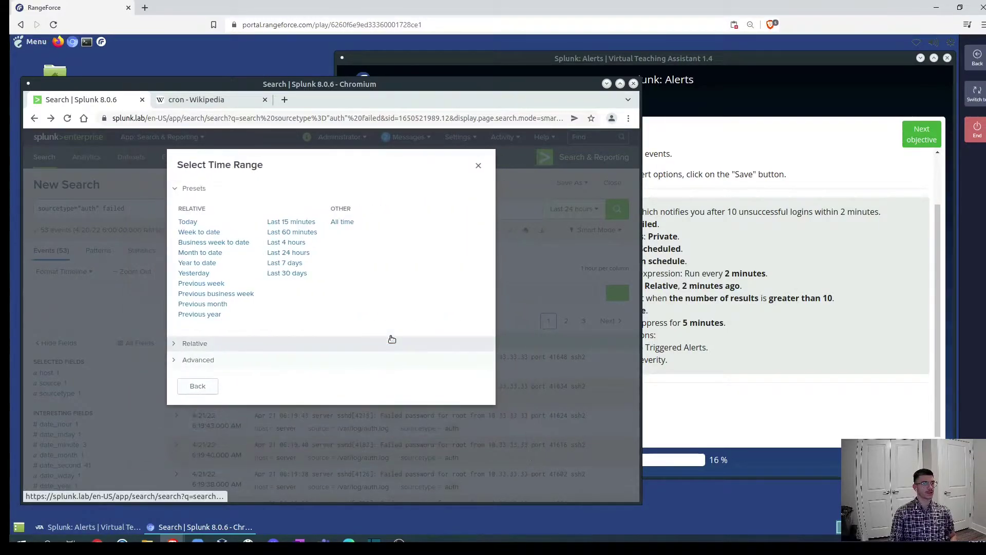
{"action": "left_click", "coordinate": [177, 344]}
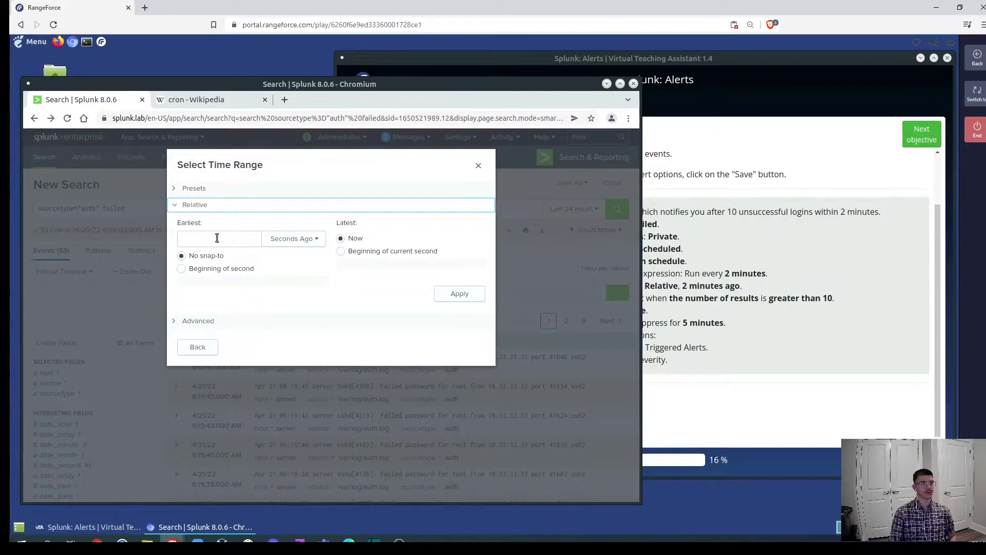
{"action": "left_click", "coordinate": [217, 238]}
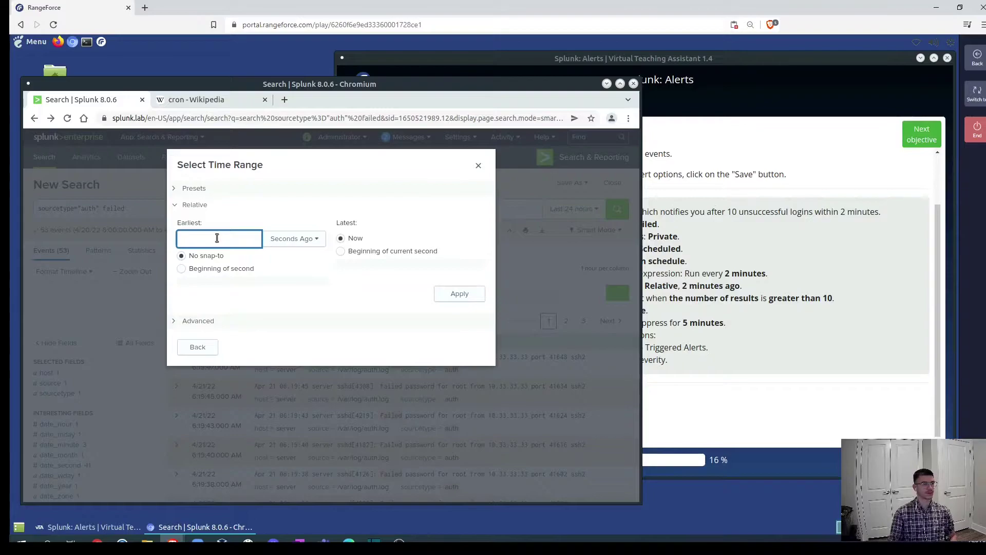
{"action": "type", "text": "2"}
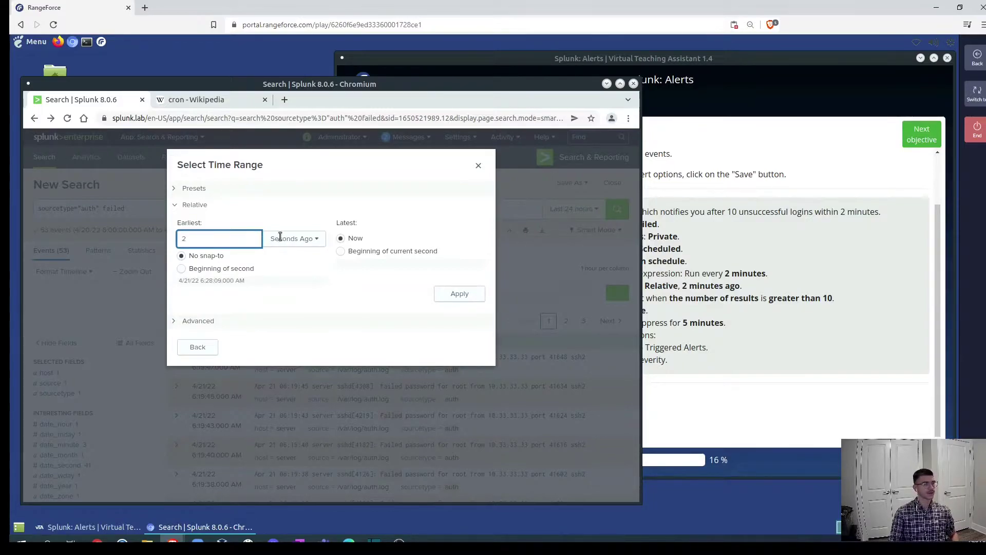
{"action": "left_click", "coordinate": [291, 238]}
{"action": "left_click", "coordinate": [286, 275]}
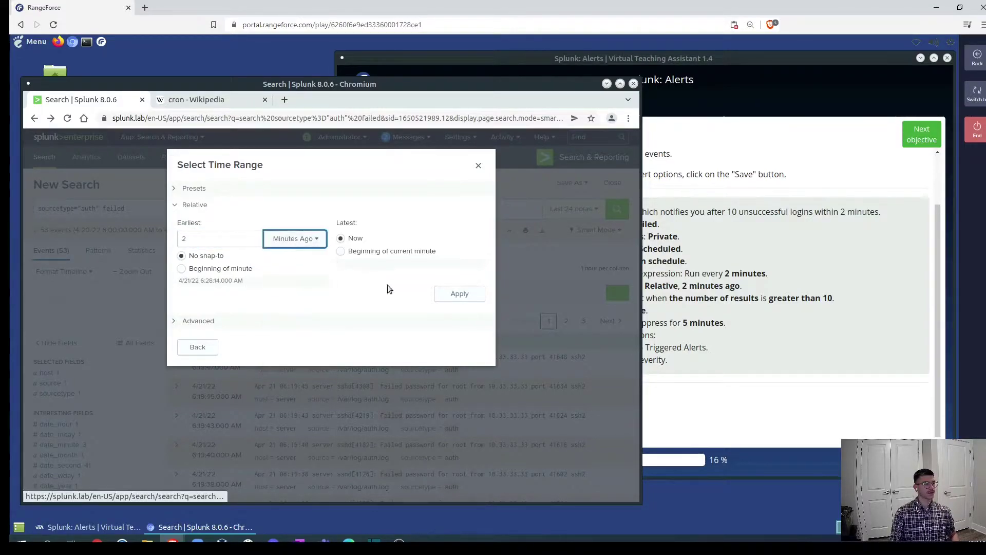
{"action": "left_click", "coordinate": [459, 294]}
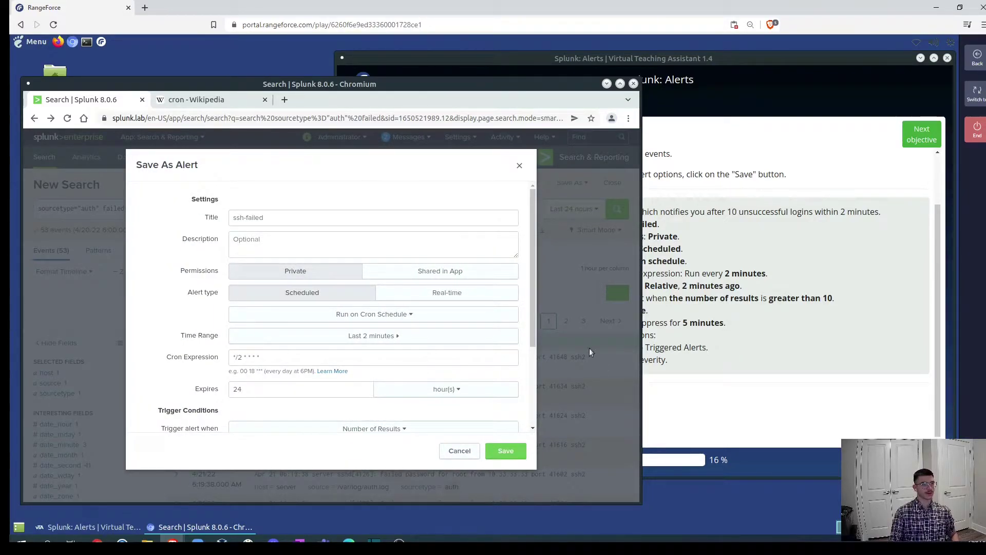
{"action": "left_click", "coordinate": [747, 350]}
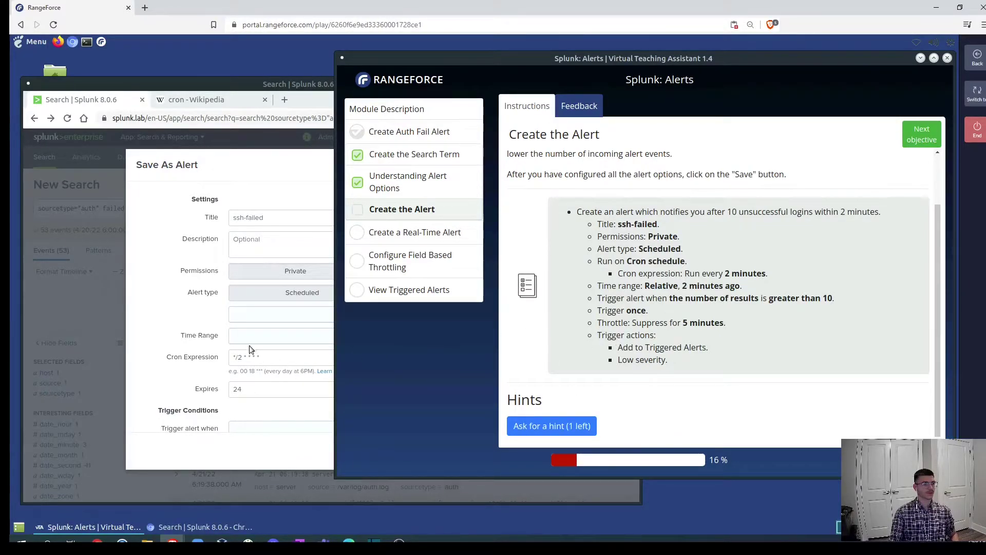
Set the alert to trigger when results number greater than 10.
{"action": "scroll", "coordinate": [235, 344], "scroll_direction": "down", "scroll_amount": 3}
{"action": "scroll", "coordinate": [186, 359], "scroll_direction": "down", "scroll_amount": 2}
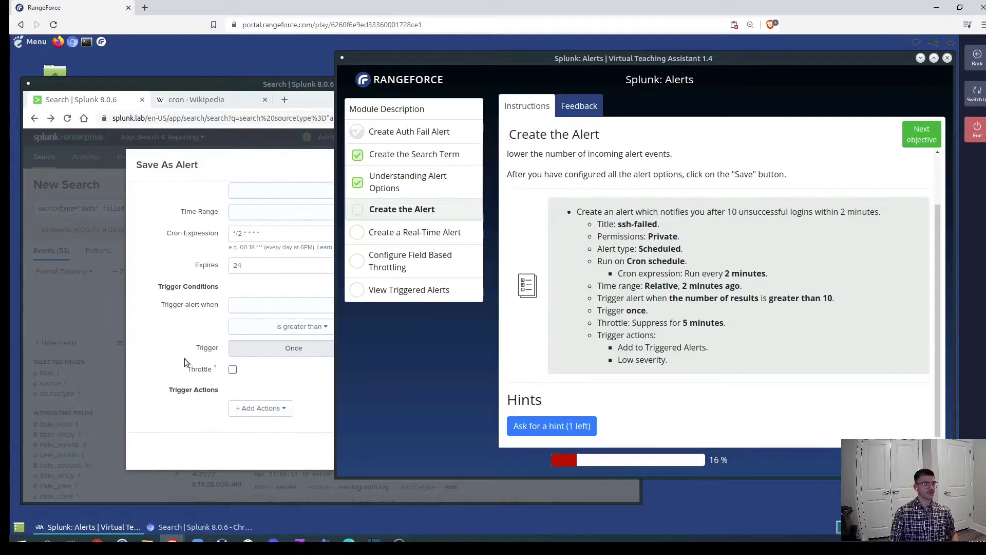
{"action": "left_click", "coordinate": [178, 340]}
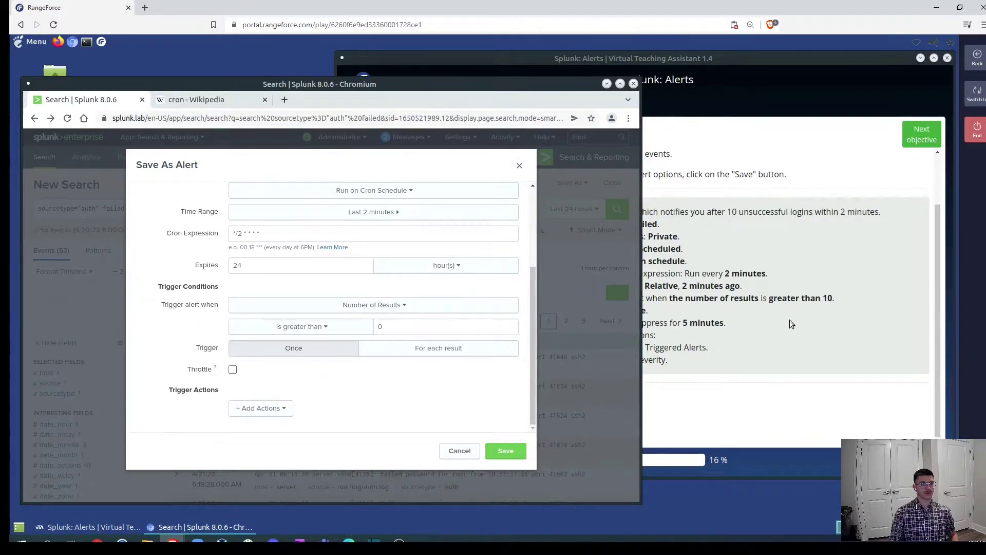
{"action": "left_click", "coordinate": [388, 325]}
{"action": "key", "text": "BackSpace"}
{"action": "type", "text": "1"}
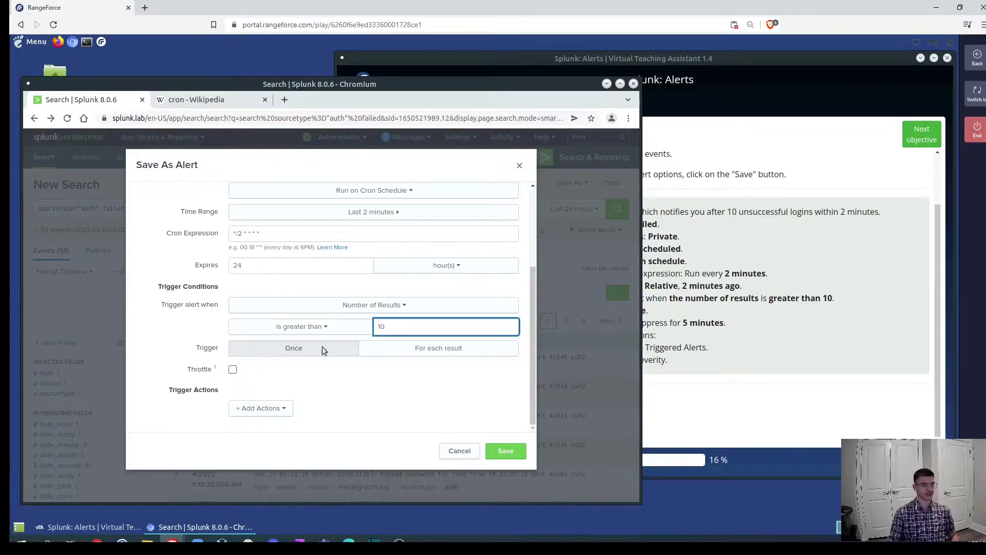
Enable throttling and suppress triggering for 5 minutes.
{"action": "left_click", "coordinate": [232, 369]}
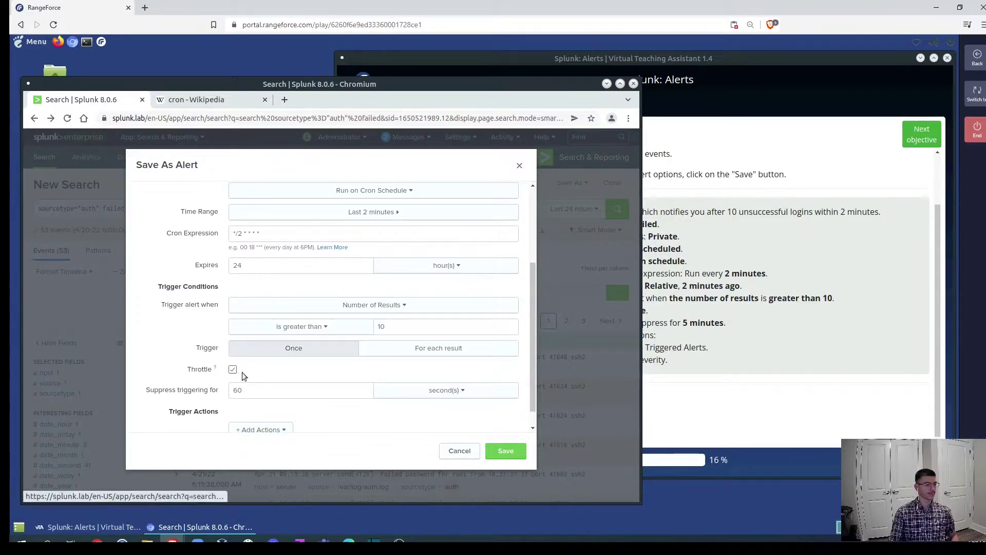
{"action": "scroll", "coordinate": [319, 357], "scroll_direction": "down", "scroll_amount": 1}
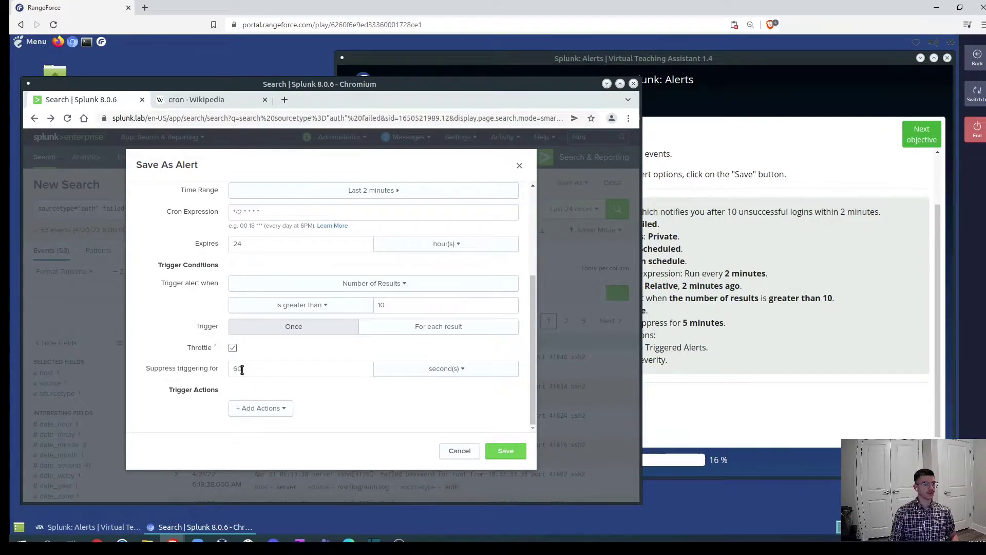
{"action": "double_click", "coordinate": [224, 371]}
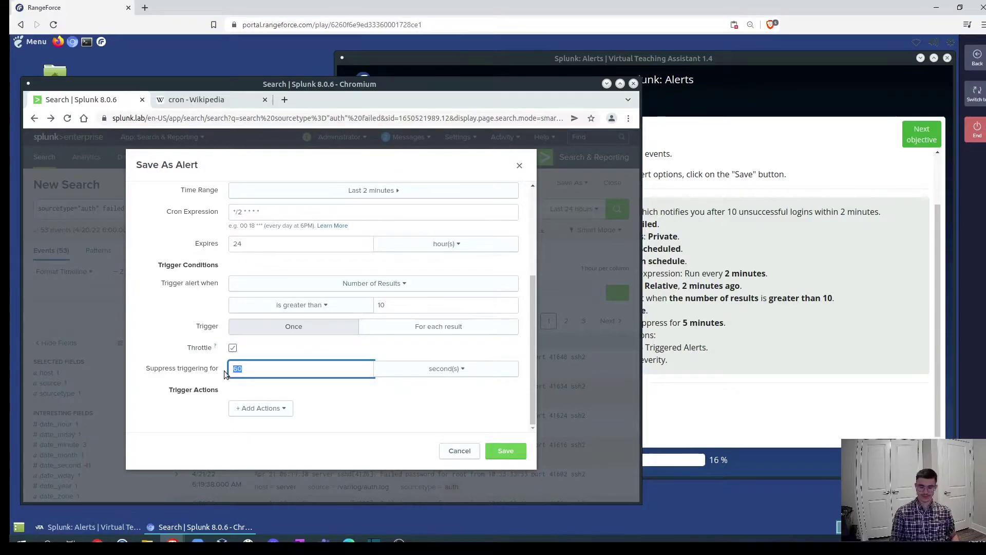
{"action": "type", "text": "5"}
{"action": "left_click", "coordinate": [470, 373]}
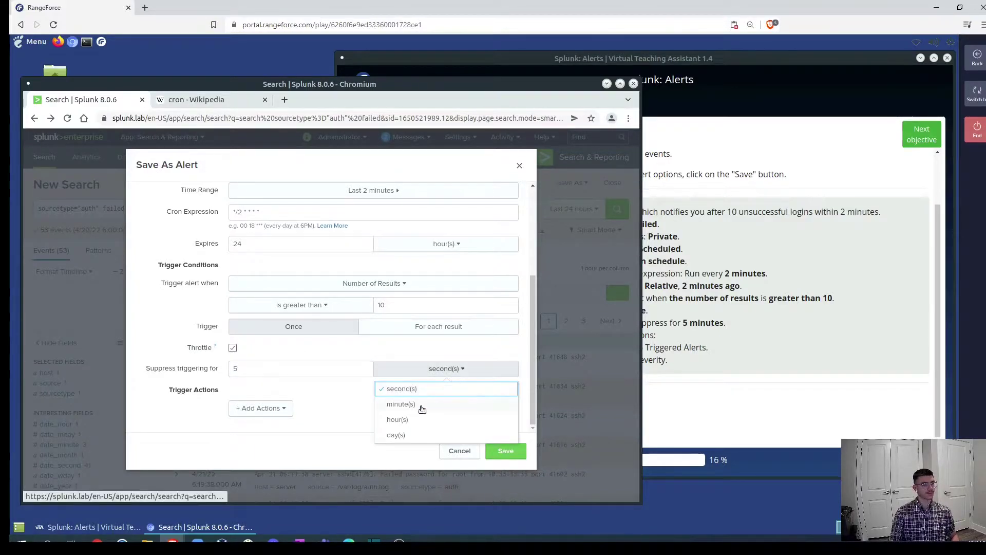
{"action": "left_click", "coordinate": [421, 406]}
Add the Add to Triggered Alerts action with Low severity and save the alert.
{"action": "left_click", "coordinate": [264, 408]}
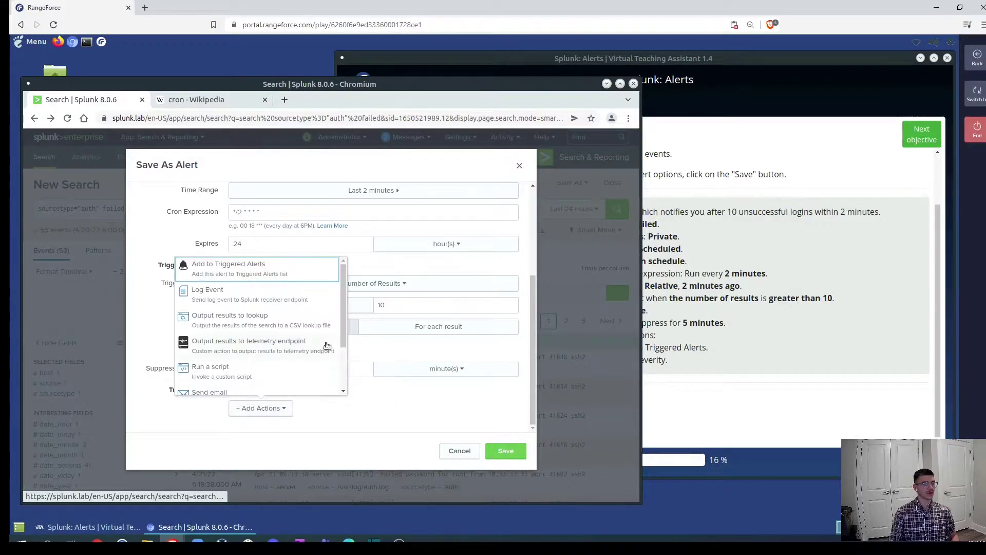
{"action": "scroll", "coordinate": [308, 324], "scroll_direction": "down", "scroll_amount": 3}
{"action": "scroll", "coordinate": [288, 310], "scroll_direction": "up", "scroll_amount": 3}
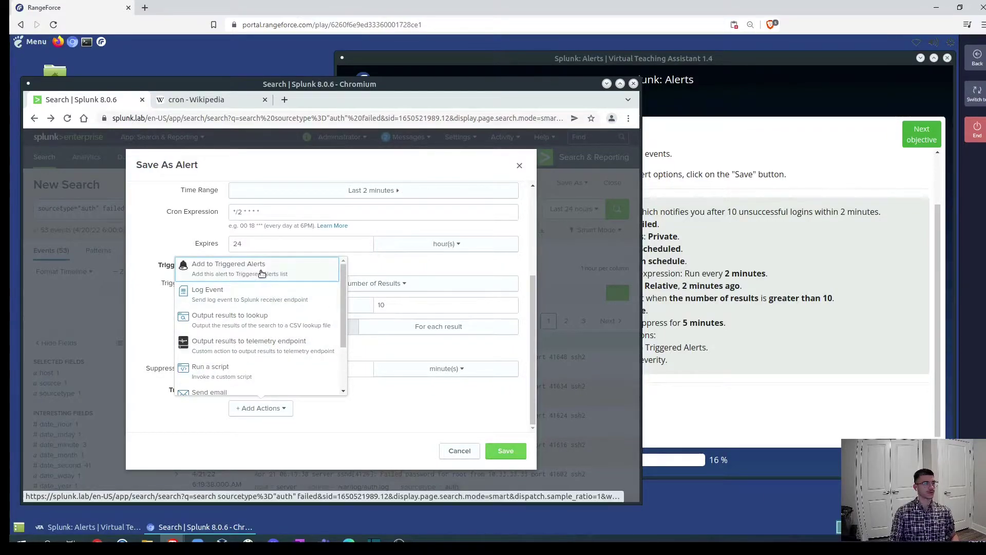
{"action": "left_click", "coordinate": [263, 272]}
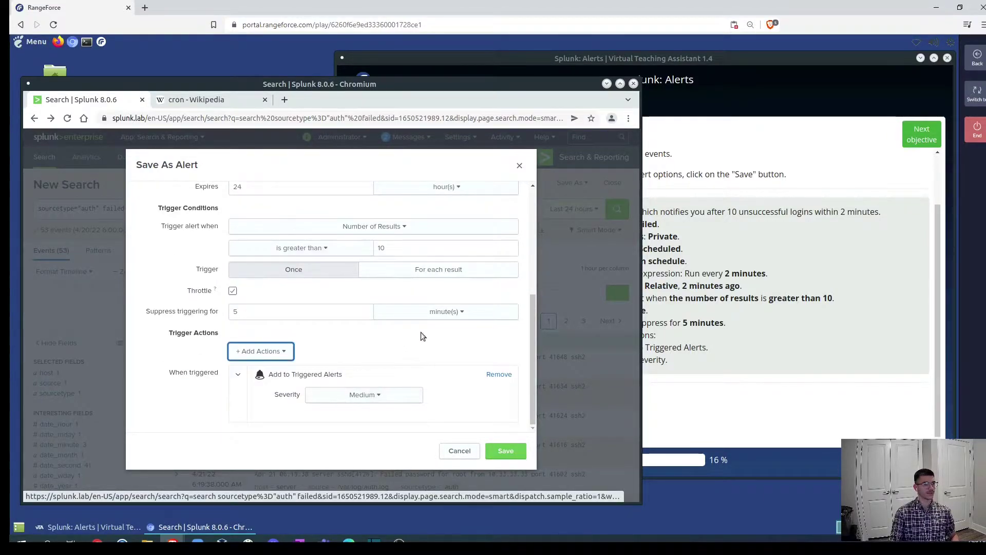
{"action": "left_click", "coordinate": [401, 398]}
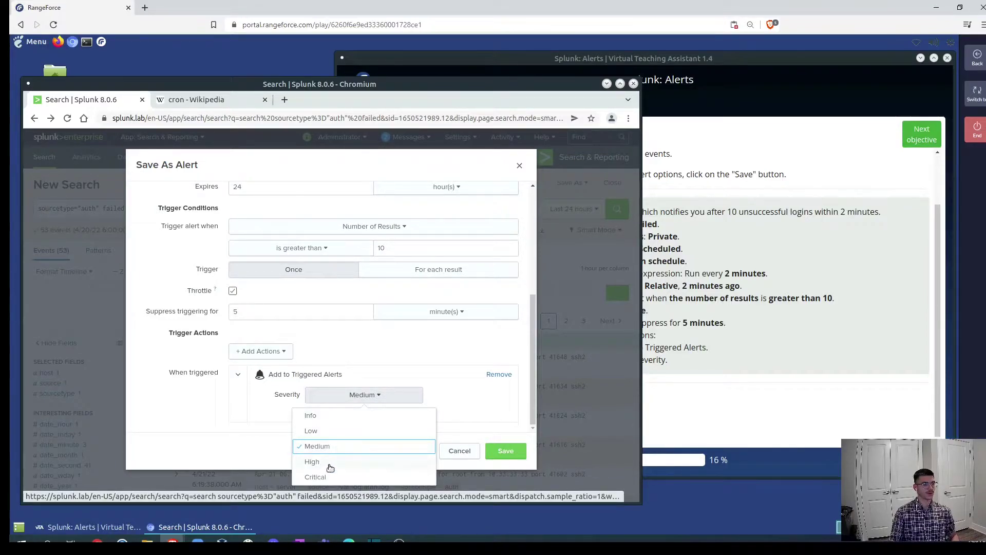
{"action": "left_click", "coordinate": [400, 433]}
{"action": "left_click", "coordinate": [632, 363]}
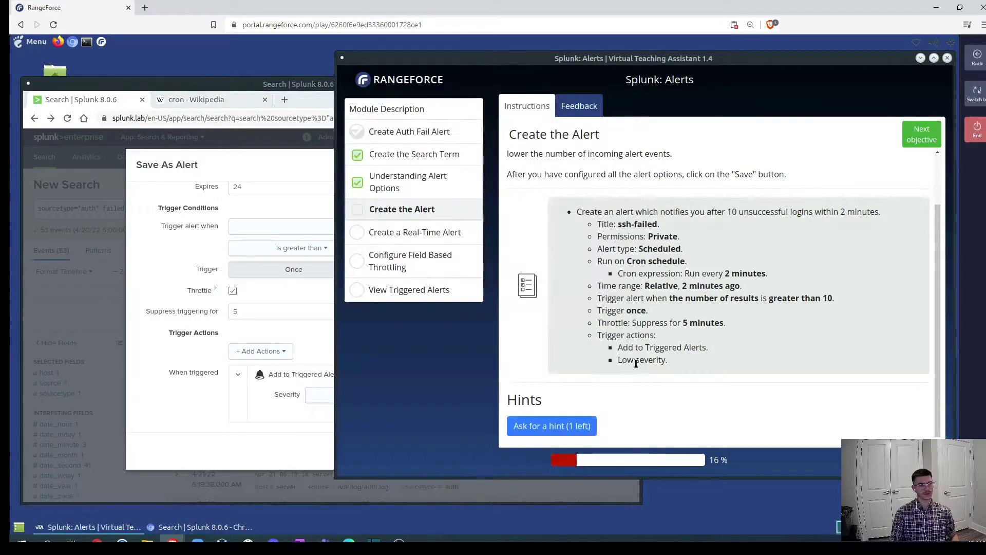
{"action": "left_click", "coordinate": [194, 407]}
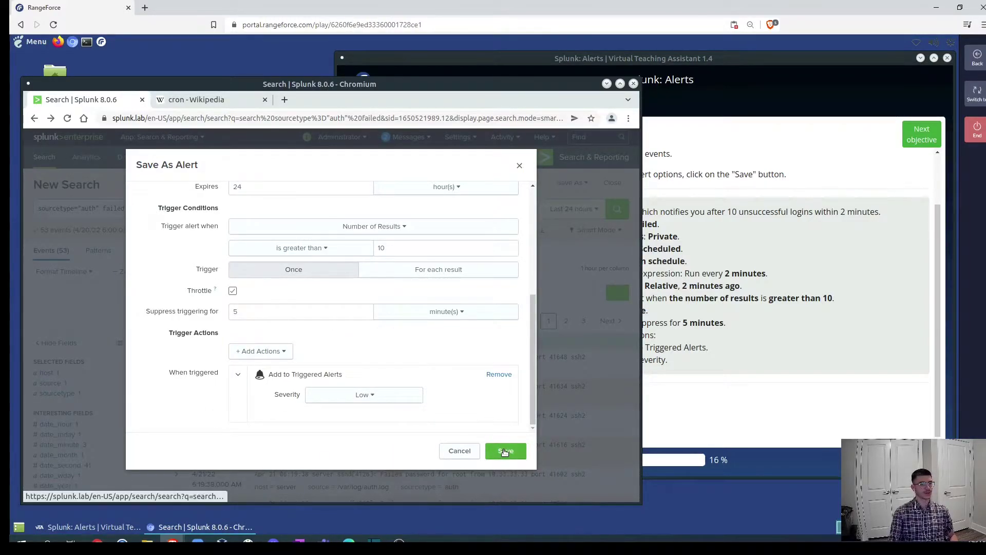
{"action": "left_click", "coordinate": [506, 451]}
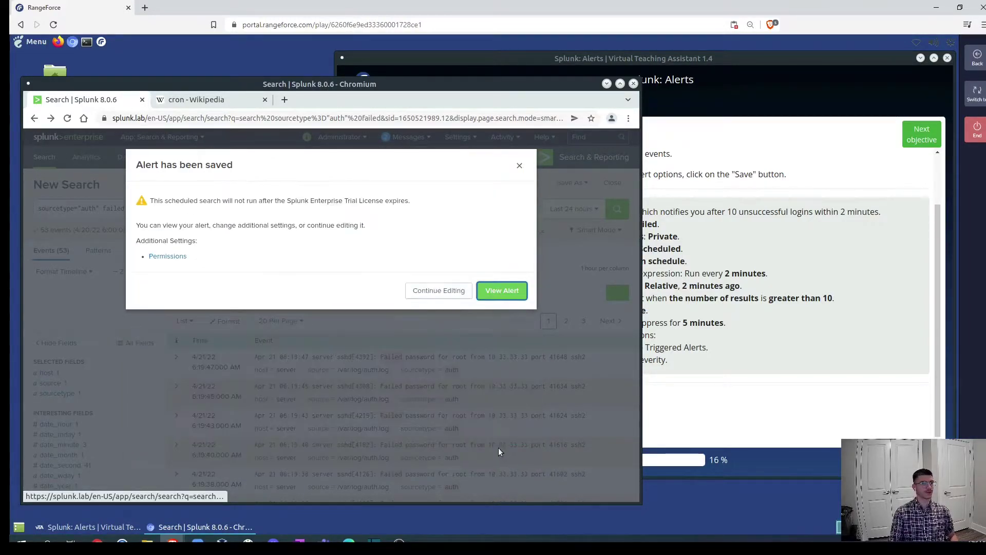
View the saved alert, then go to Settings > Searches, reports, and alerts.
{"action": "left_click", "coordinate": [501, 291]}
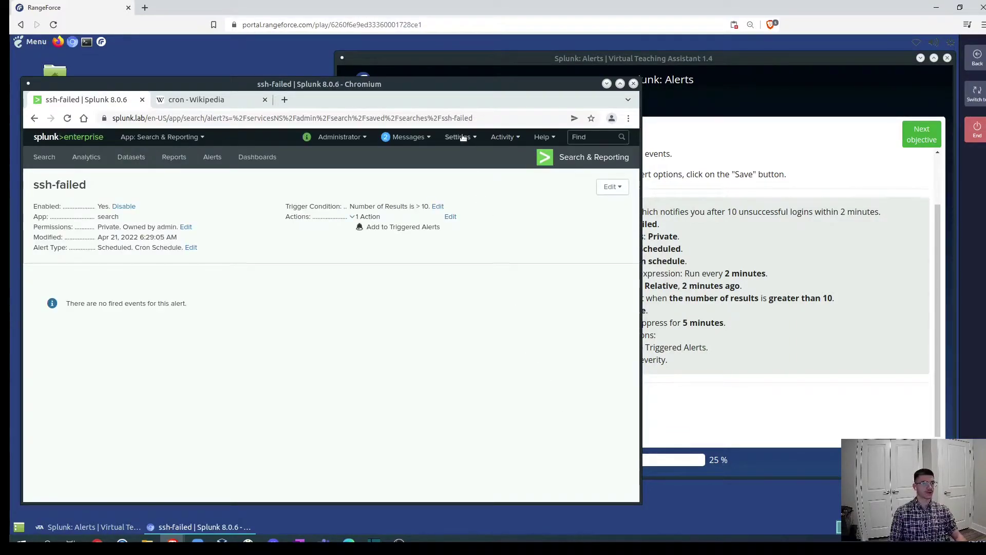
{"action": "left_click", "coordinate": [462, 138]}
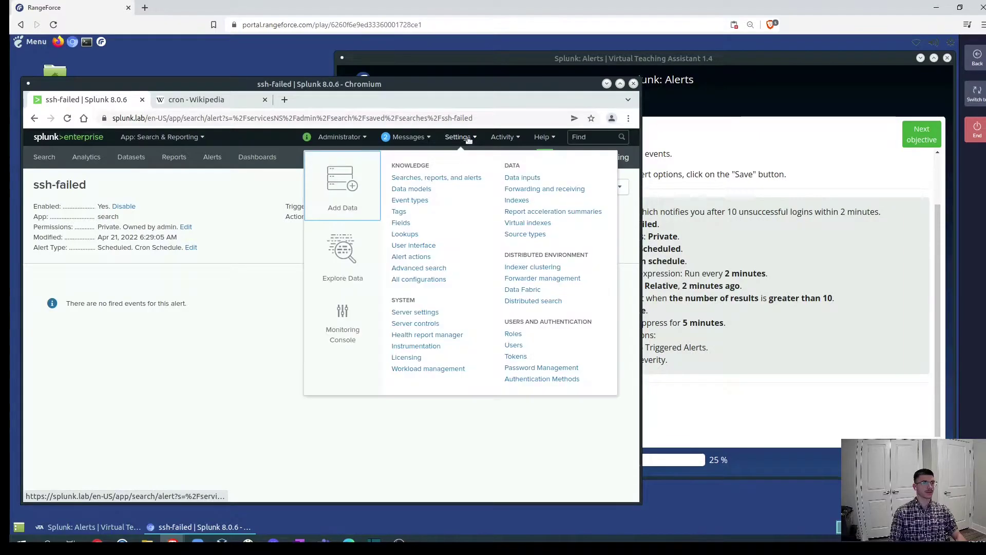
{"action": "left_click", "coordinate": [440, 178]}
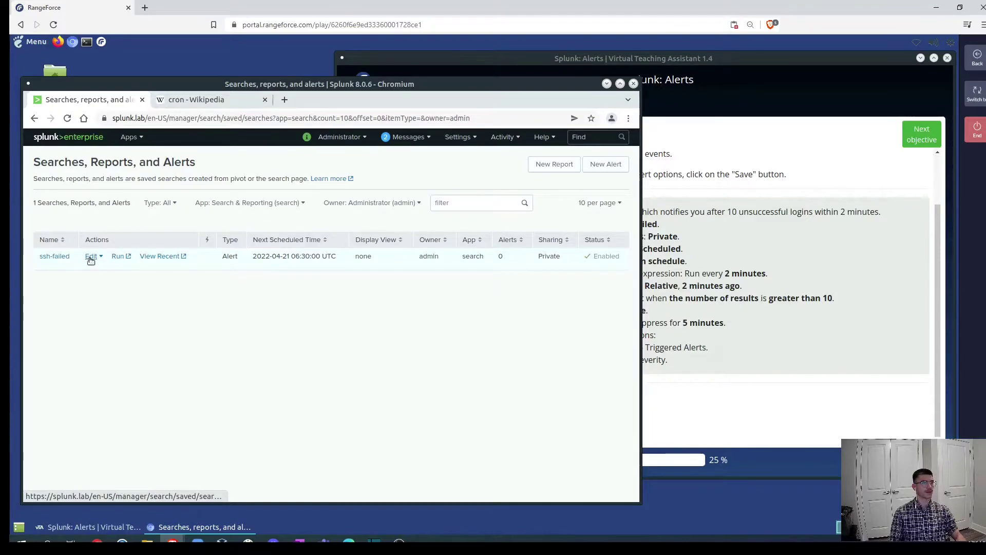
Advance to the real-time alert objective and view its status 500 search step.
{"action": "left_click", "coordinate": [754, 381]}
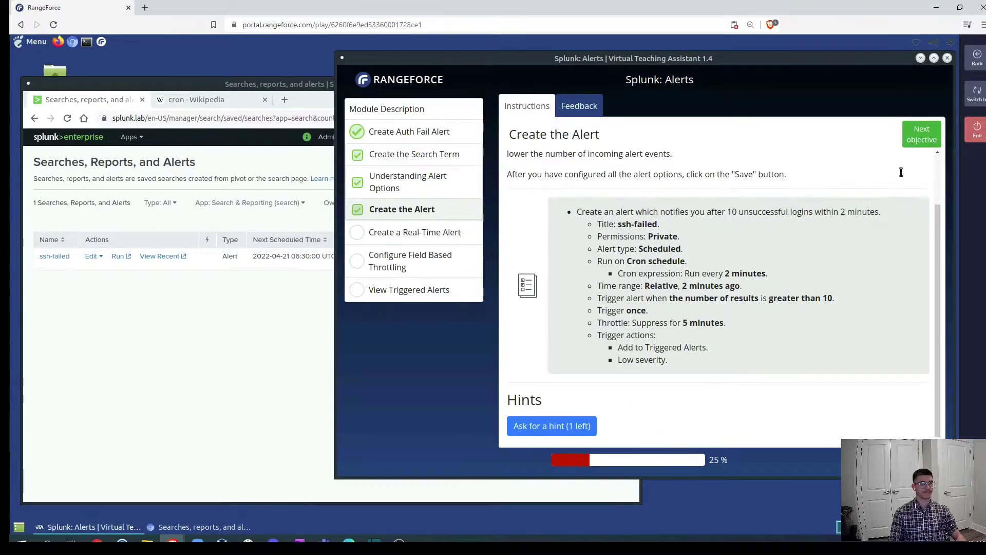
{"action": "scroll", "coordinate": [918, 138], "scroll_direction": "up", "scroll_amount": 1}
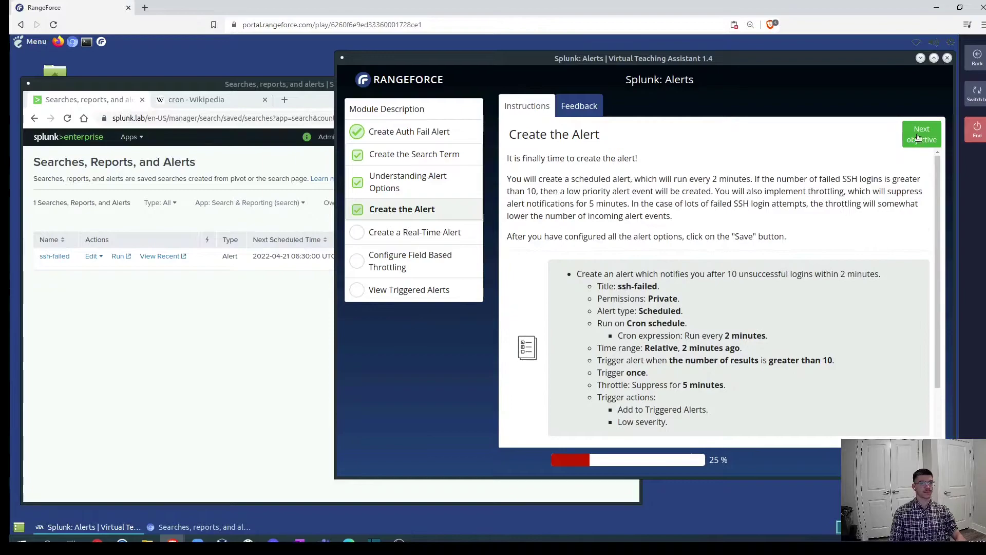
{"action": "left_click", "coordinate": [920, 135]}
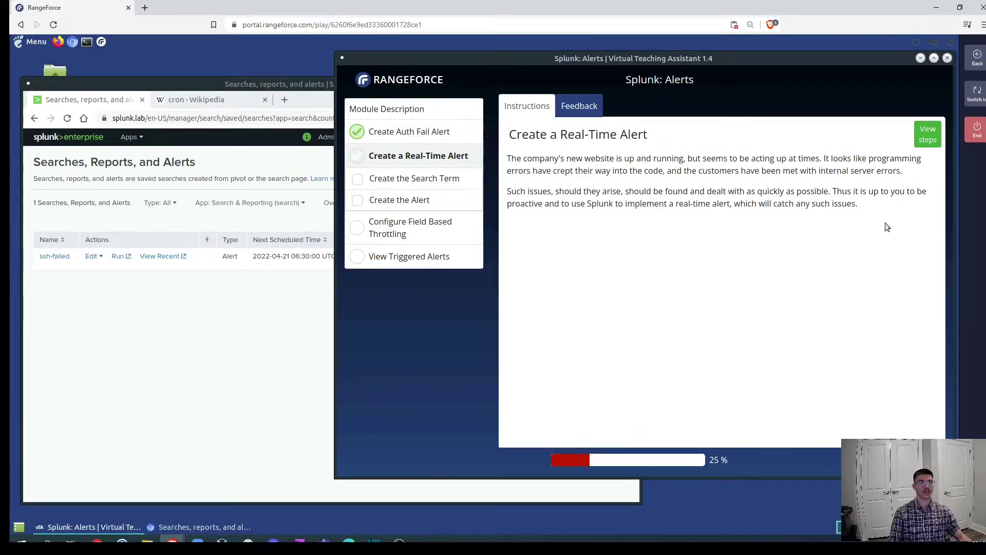
{"action": "left_click", "coordinate": [927, 135]}
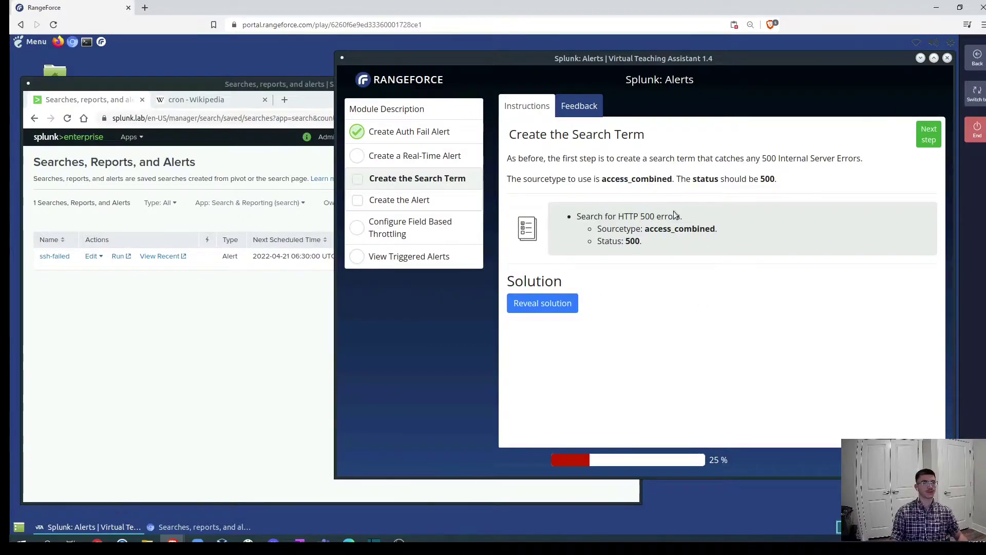
{"action": "left_click_drag", "start_coordinate": [616, 217], "coordinate": [681, 216]}
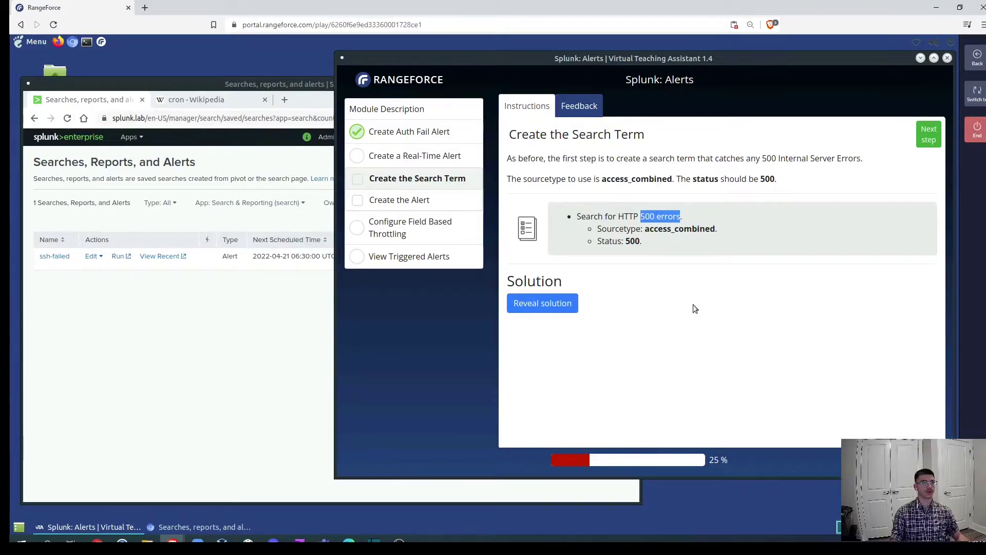
Go from the Splunk home page into the Search & Reporting app.
{"action": "left_click", "coordinate": [192, 325]}
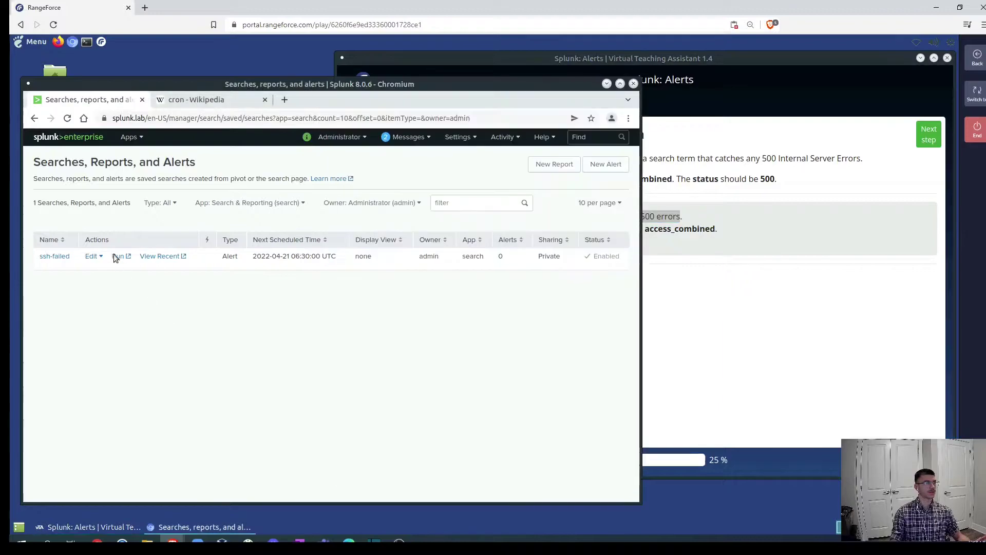
{"action": "left_click", "coordinate": [49, 137]}
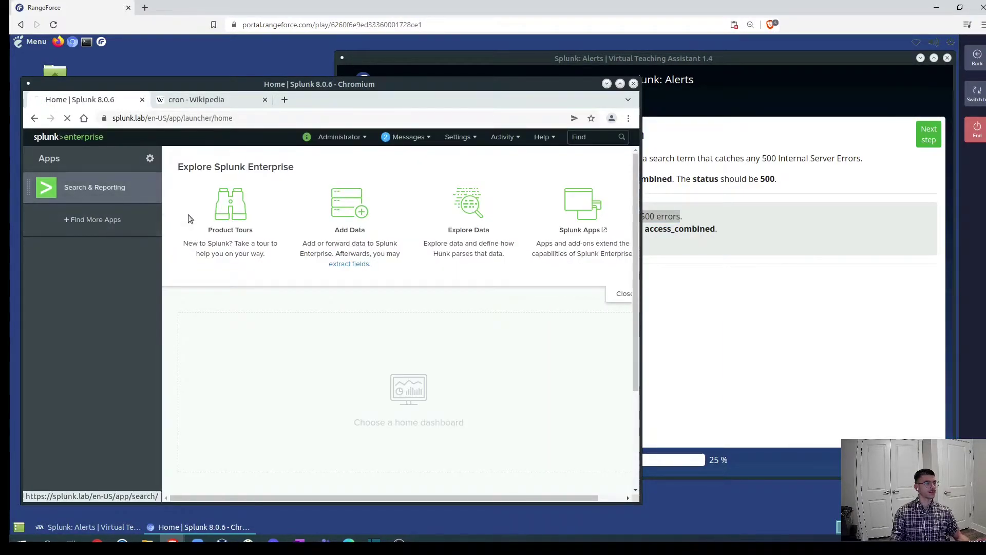
{"action": "left_click", "coordinate": [77, 188]}
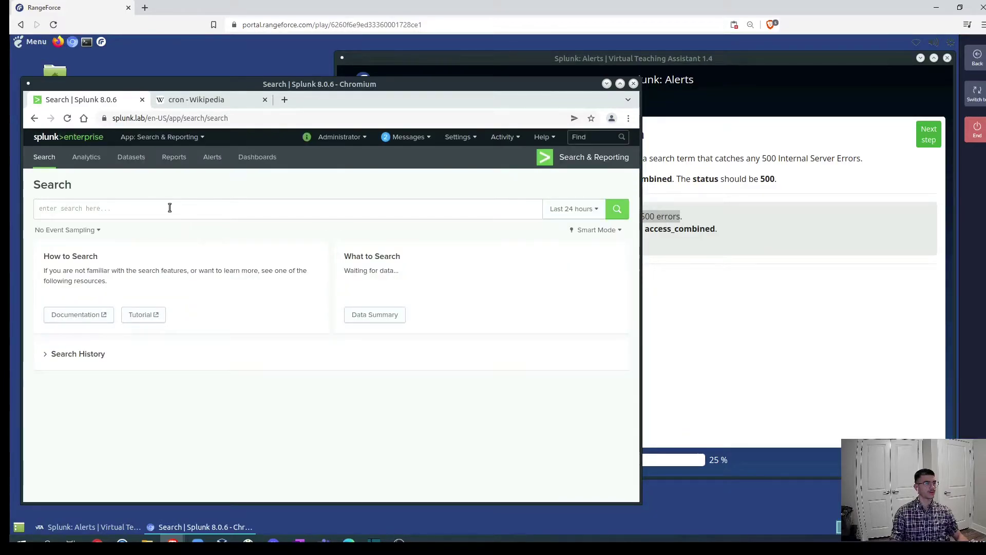
{"action": "left_click", "coordinate": [170, 208]}
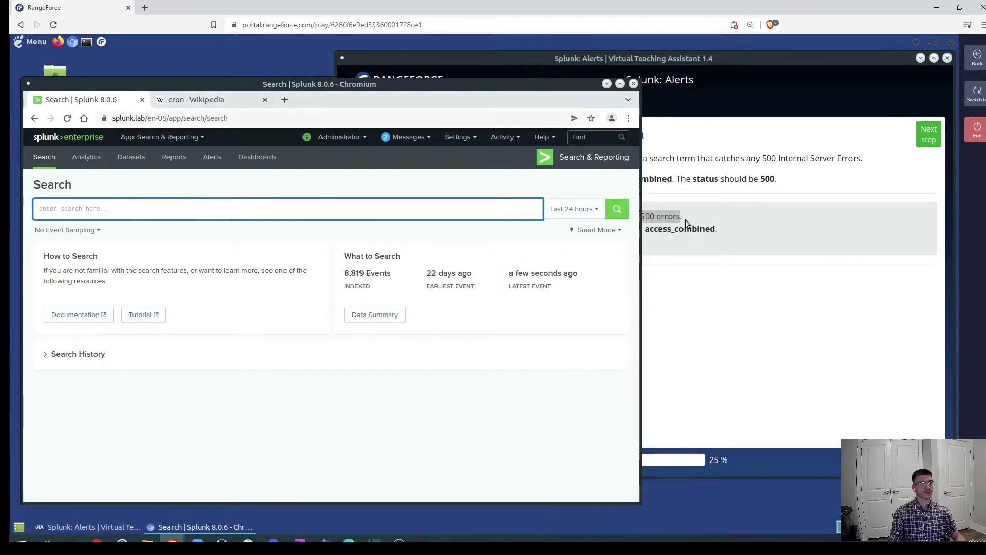
{"action": "left_click", "coordinate": [698, 266]}
Search sourcetype="access_combined" status=500, returning 283 events.
{"action": "left_click", "coordinate": [131, 212]}
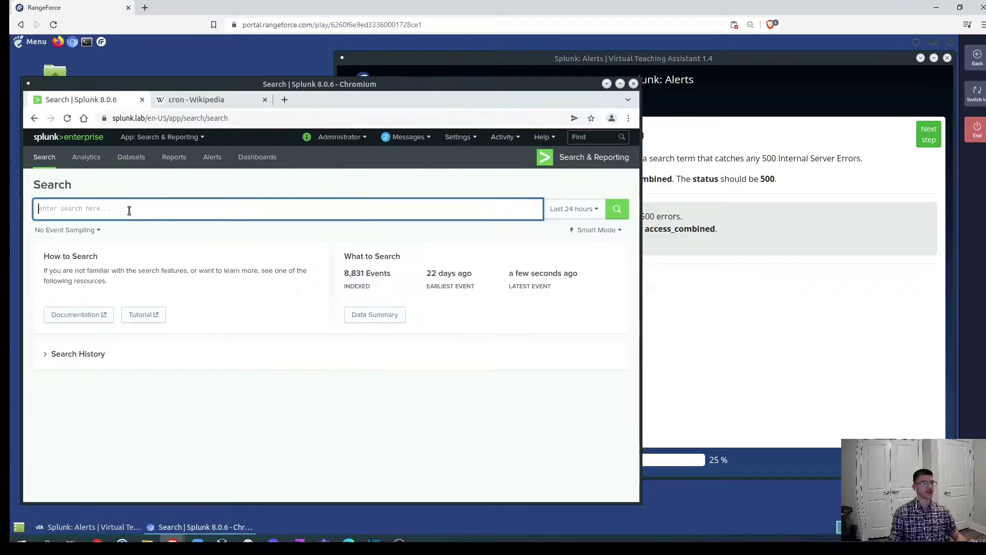
{"action": "type", "text": "source"}
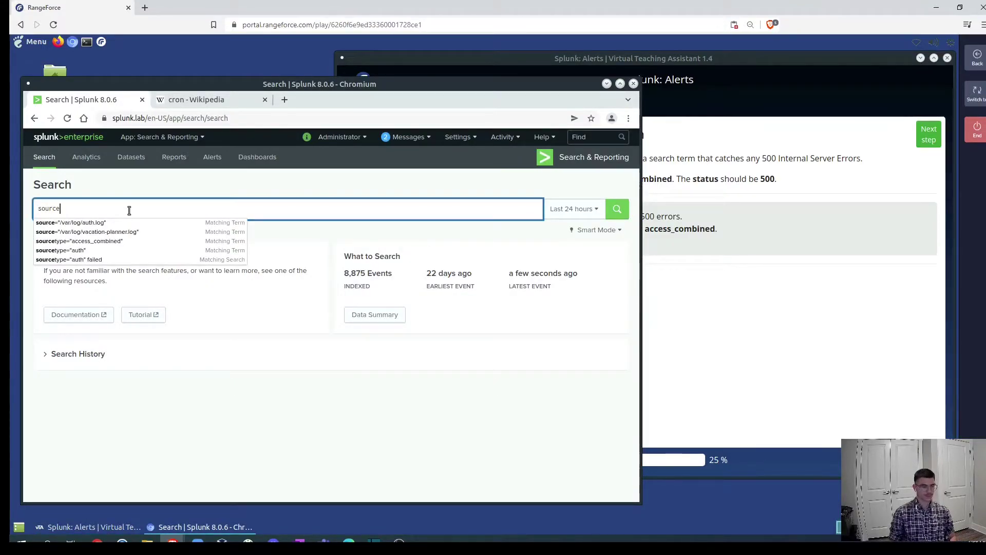
{"action": "key", "text": "Down"}
{"action": "key", "text": "Down"}
{"action": "key", "text": "Down"}
{"action": "key", "text": "Return"}
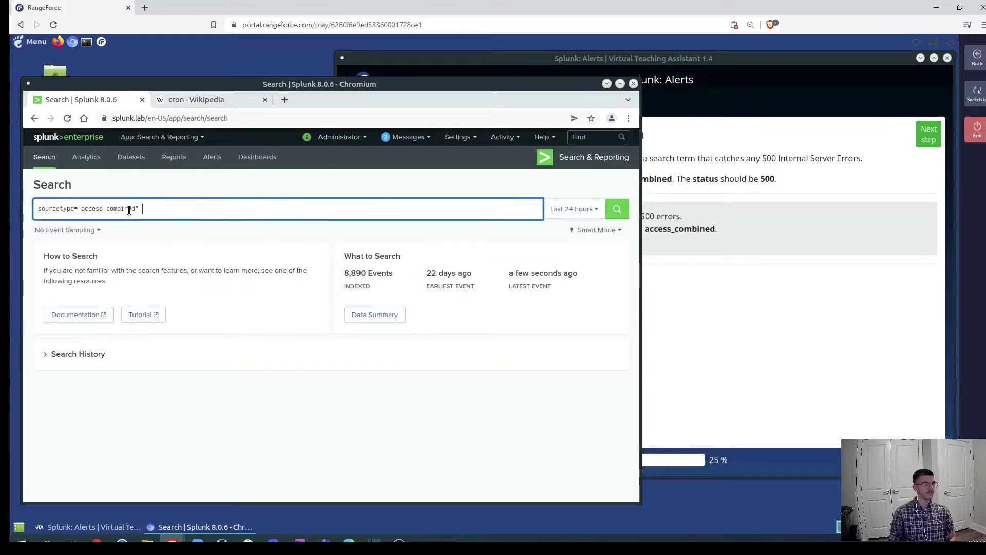
{"action": "type", "text": "status=500"}
{"action": "key", "text": "Return"}
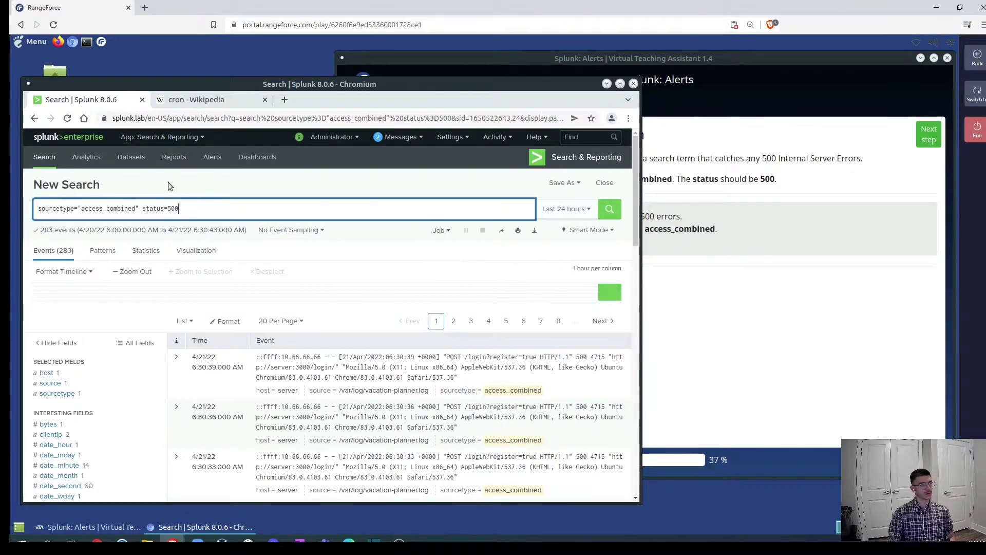
Start saving the status-500 search as a new alert titled http-500.
{"action": "left_click", "coordinate": [563, 183]}
{"action": "left_click", "coordinate": [552, 231]}
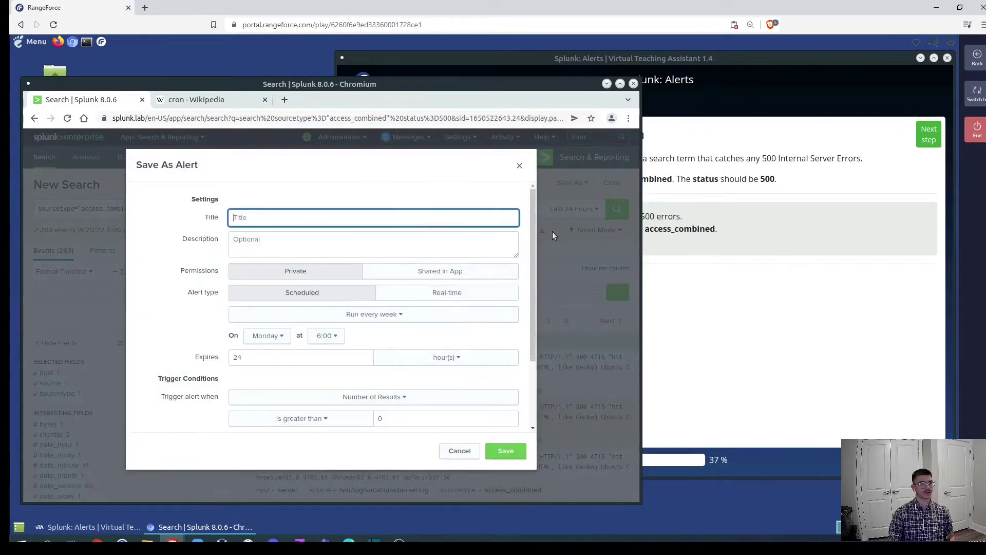
{"action": "left_click", "coordinate": [790, 296]}
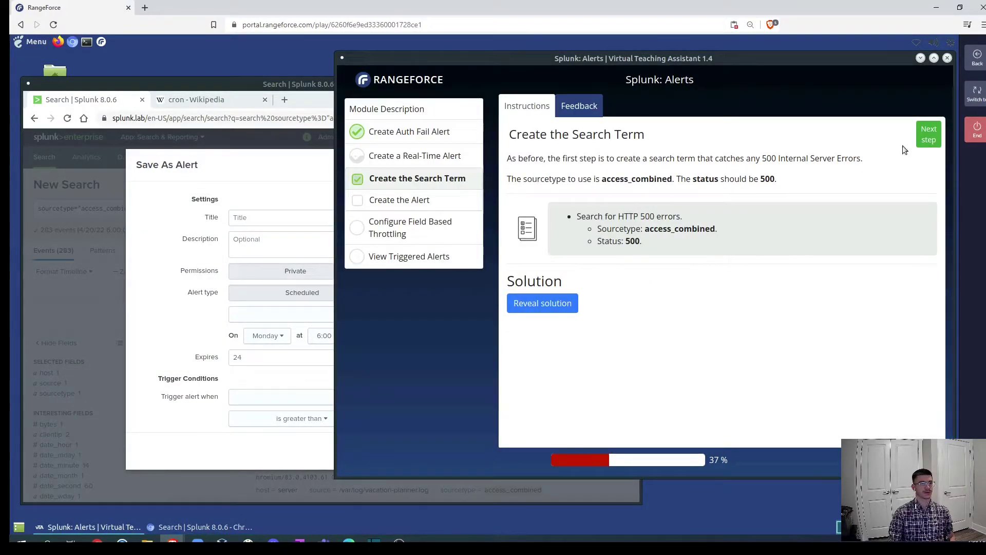
{"action": "left_click", "coordinate": [927, 135]}
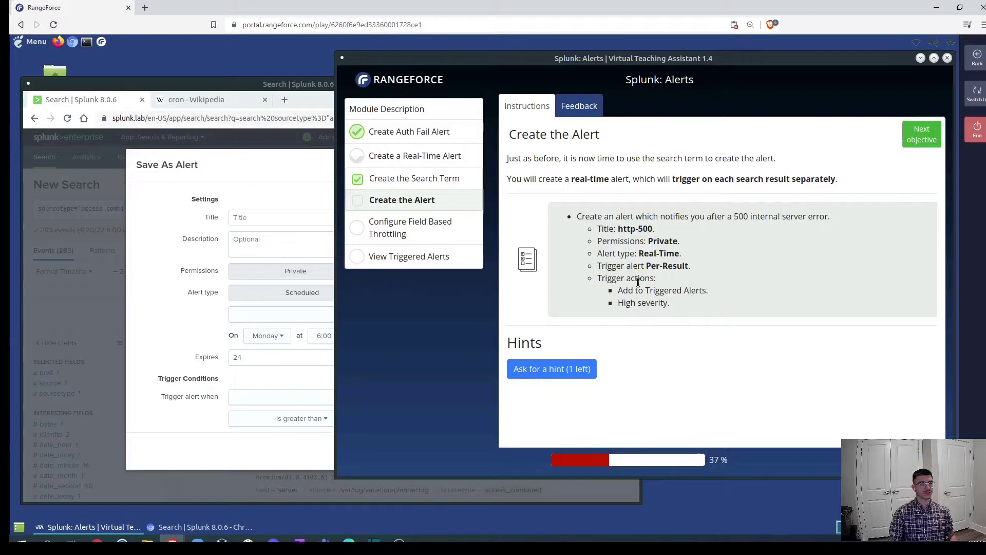
{"action": "left_click", "coordinate": [221, 294]}
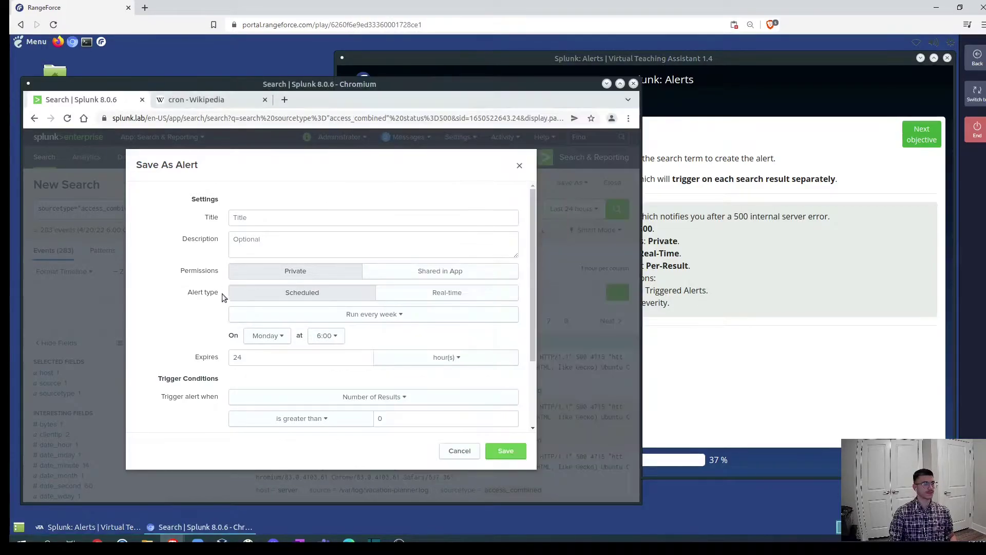
{"action": "left_click", "coordinate": [254, 221]}
{"action": "left_click", "coordinate": [729, 275]}
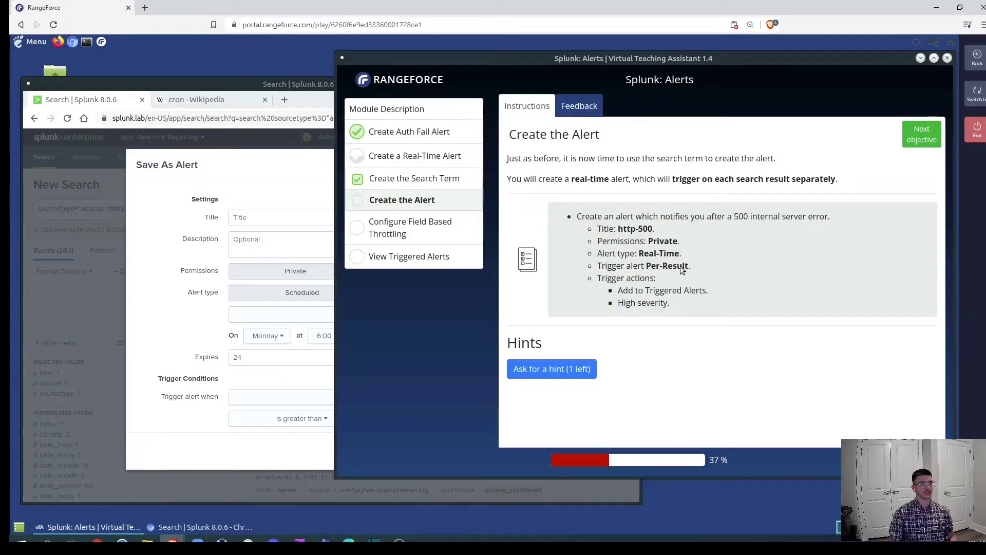
{"action": "left_click", "coordinate": [258, 220]}
{"action": "type", "text": "http-500"}
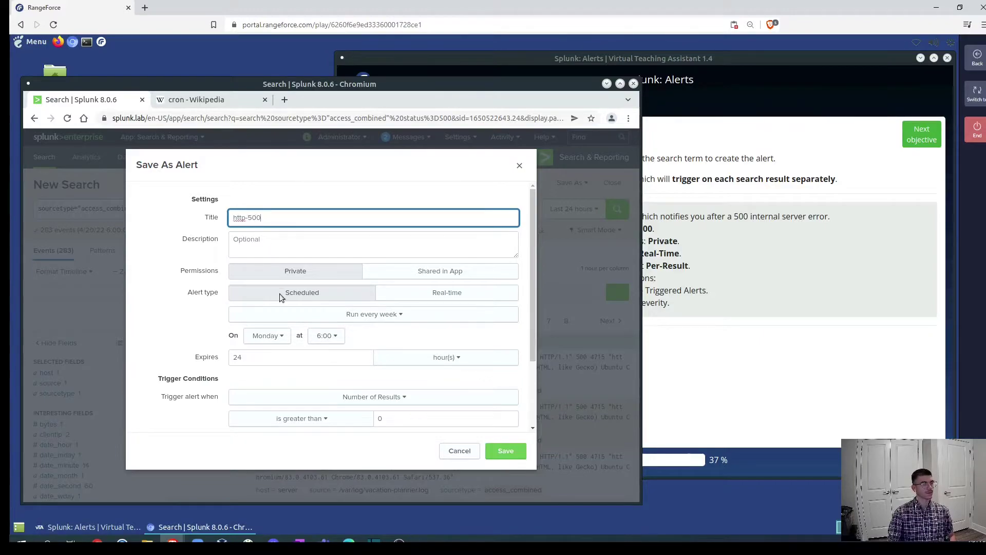
Make the alert real-time and add a High-severity Add to Triggered Alerts action.
{"action": "left_click", "coordinate": [405, 298]}
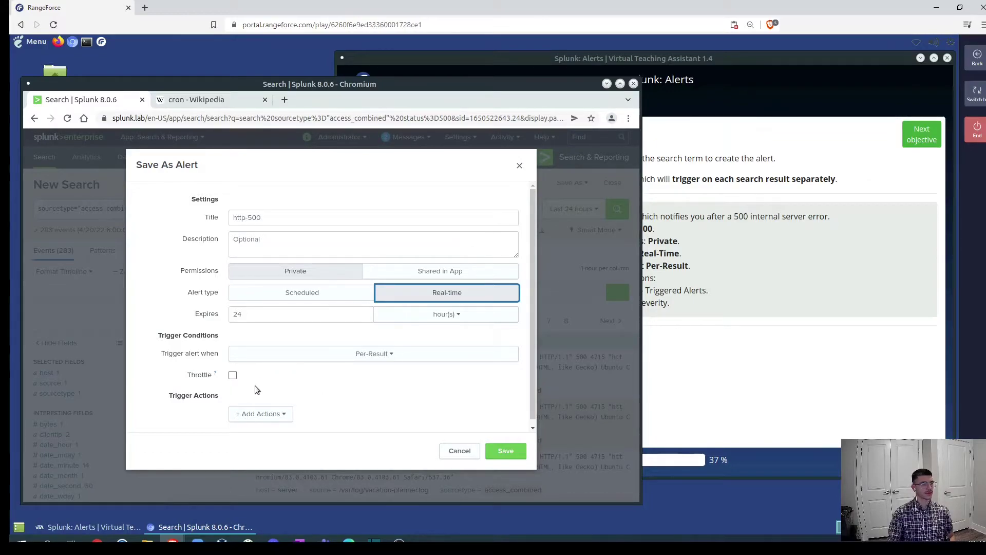
{"action": "left_click", "coordinate": [762, 282]}
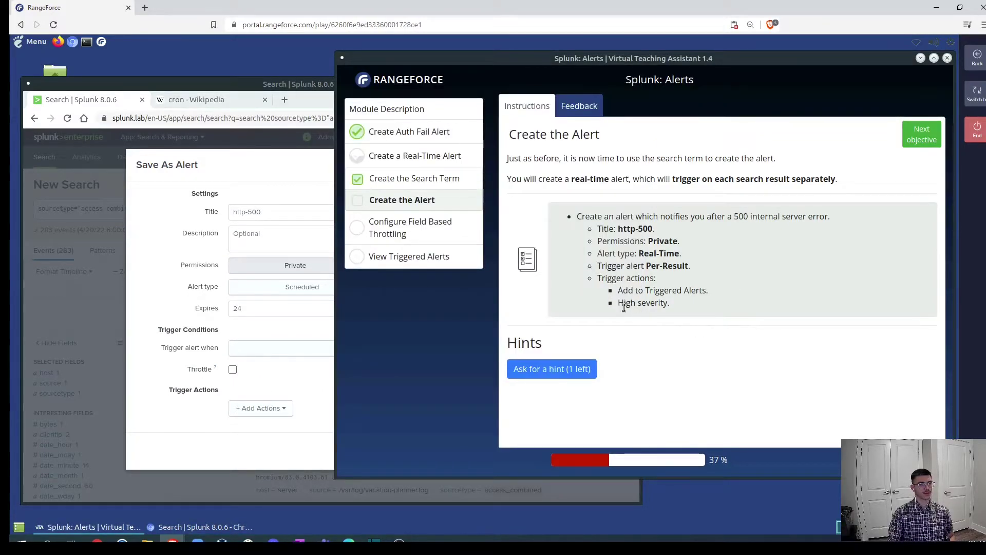
{"action": "left_click", "coordinate": [259, 408]}
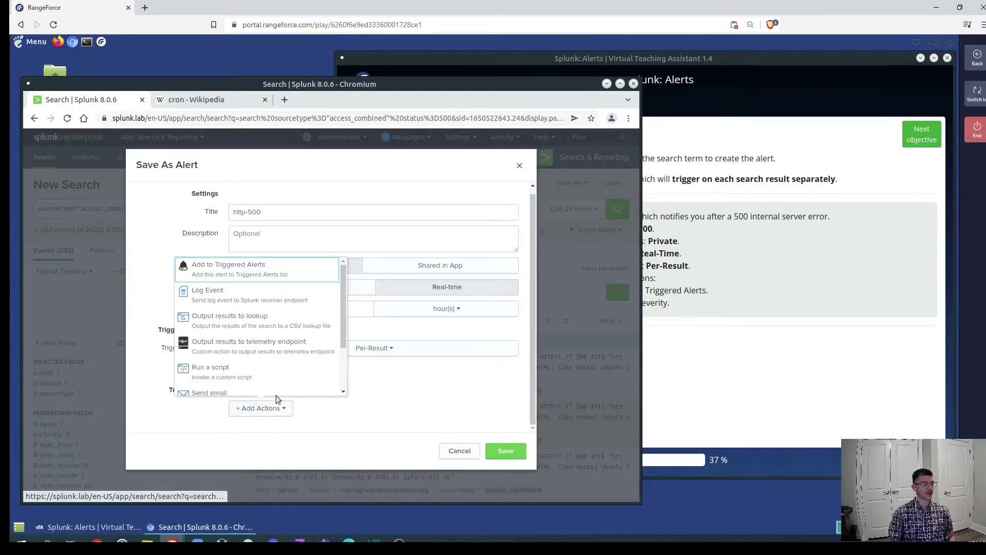
{"action": "left_click", "coordinate": [247, 275]}
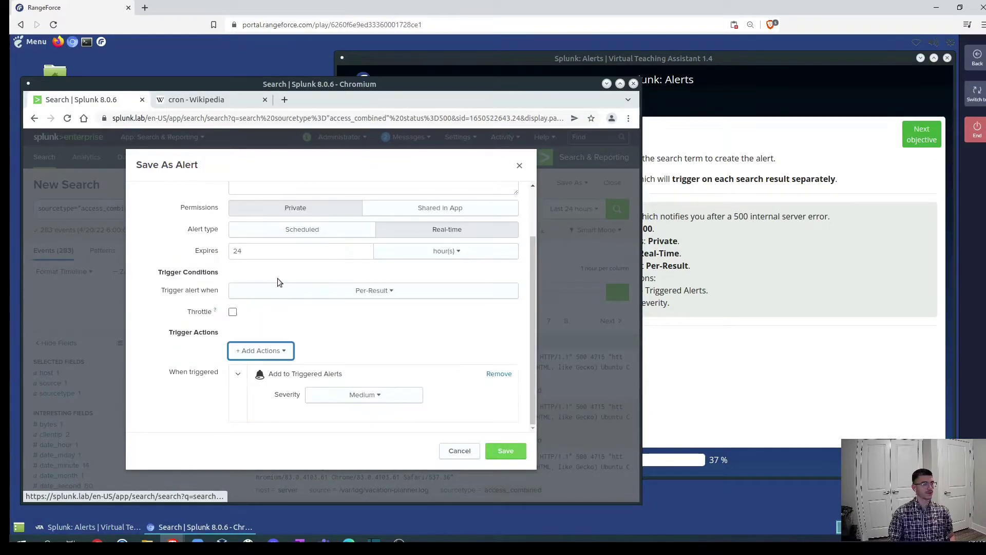
{"action": "left_click", "coordinate": [358, 396]}
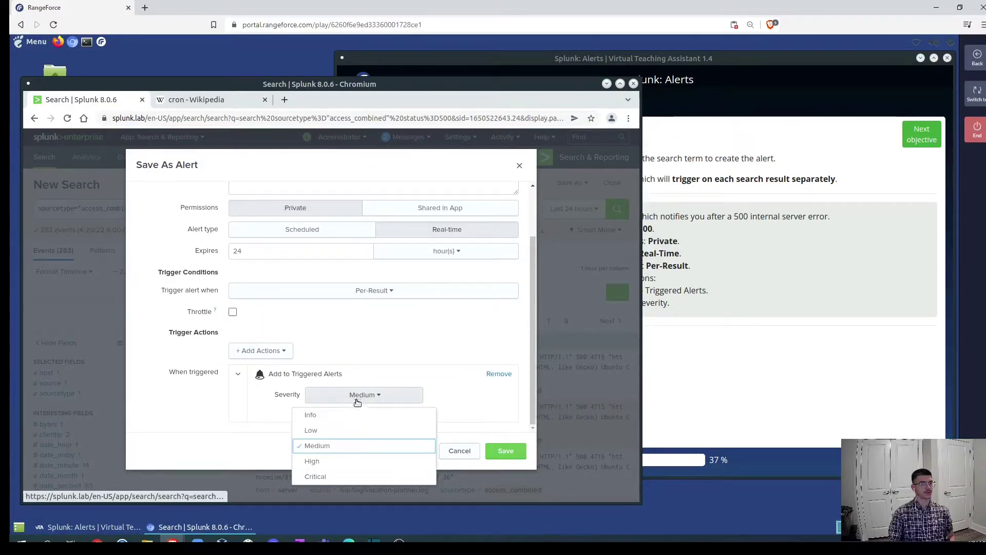
{"action": "left_click", "coordinate": [342, 465]}
Save the http-500 alert and dismiss the confirmation.
{"action": "left_click", "coordinate": [710, 352]}
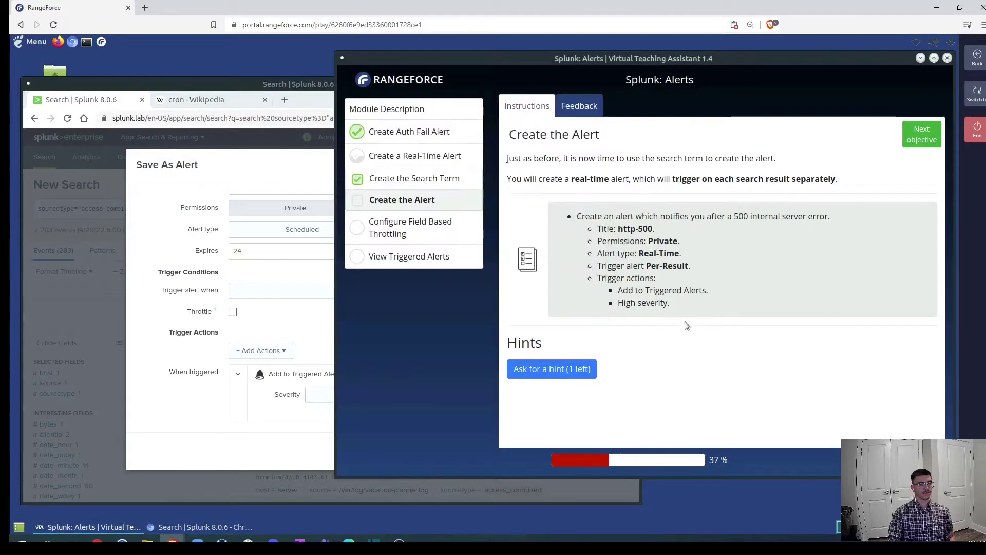
{"action": "left_click", "coordinate": [209, 421]}
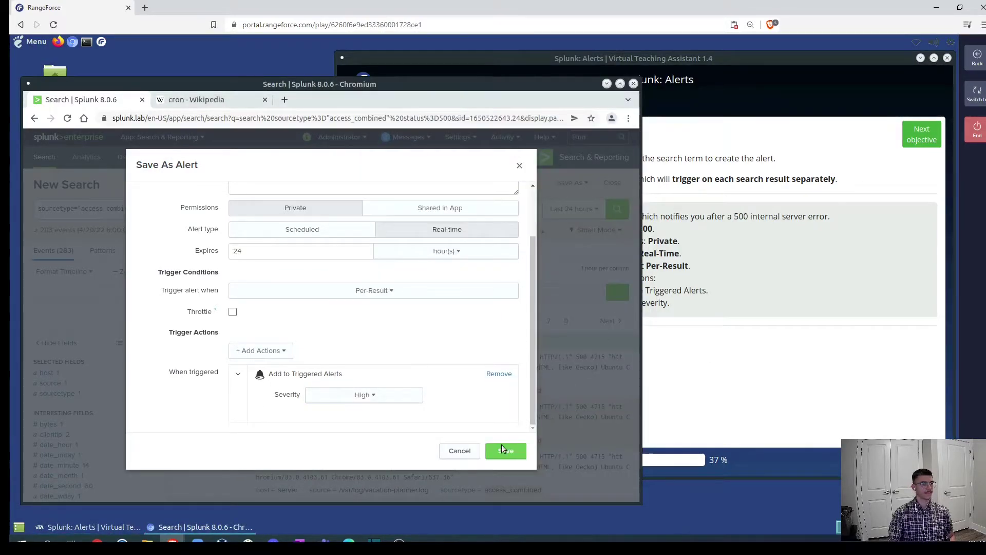
{"action": "left_click", "coordinate": [505, 452]}
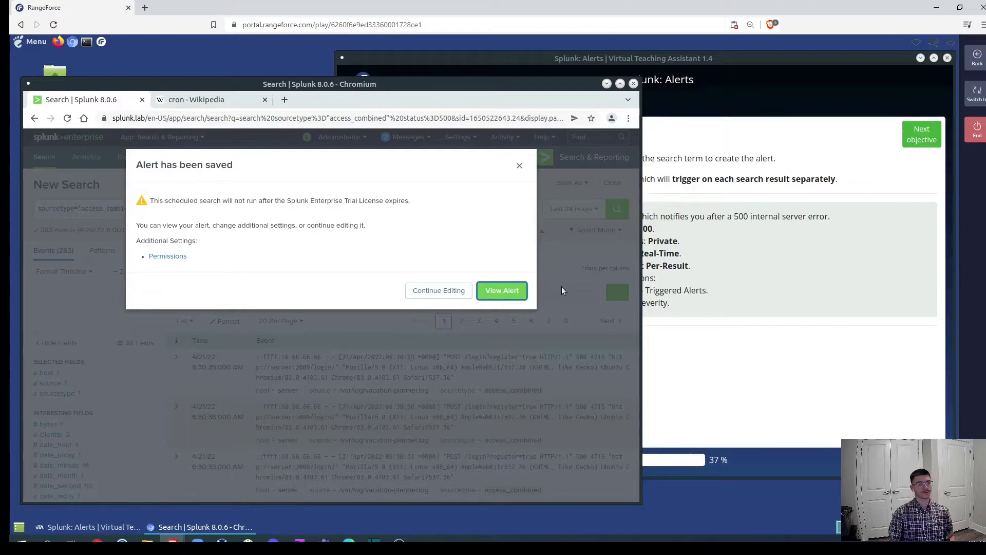
{"action": "left_click", "coordinate": [519, 165]}
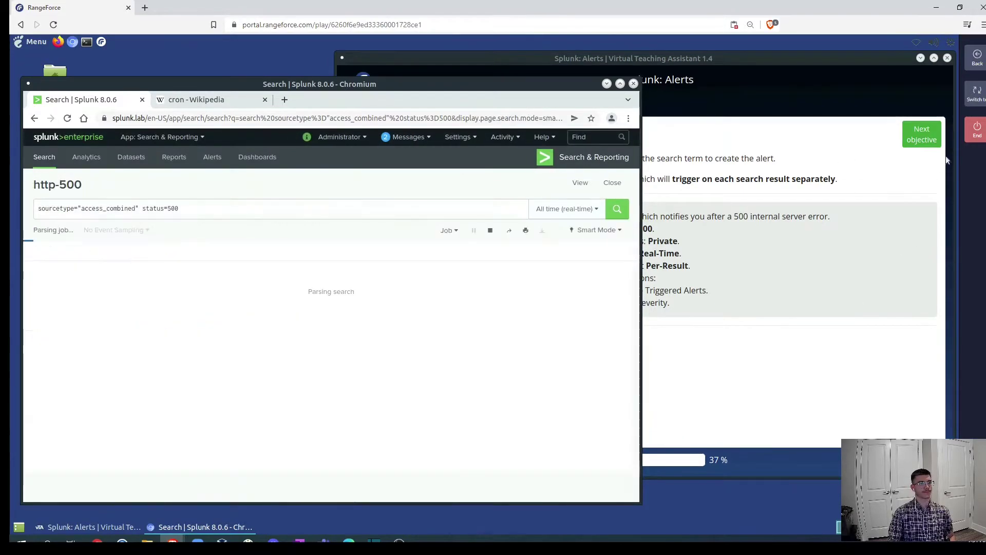
Show Settings > Searches, reports, and alerts, then advance RangeForce to the next objective.
{"action": "left_click", "coordinate": [449, 137]}
{"action": "left_click", "coordinate": [387, 180]}
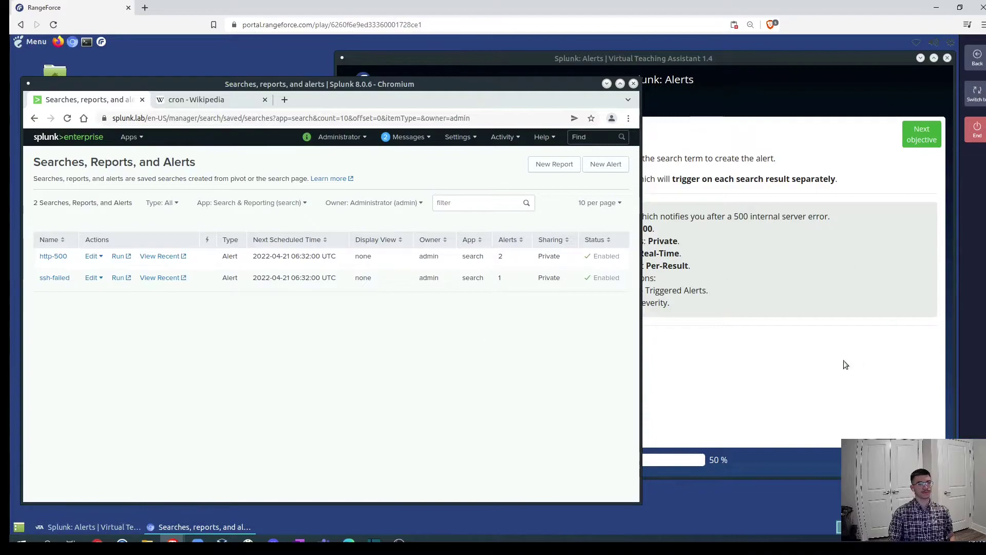
{"action": "left_click", "coordinate": [912, 127]}
{"action": "left_click", "coordinate": [922, 138]}
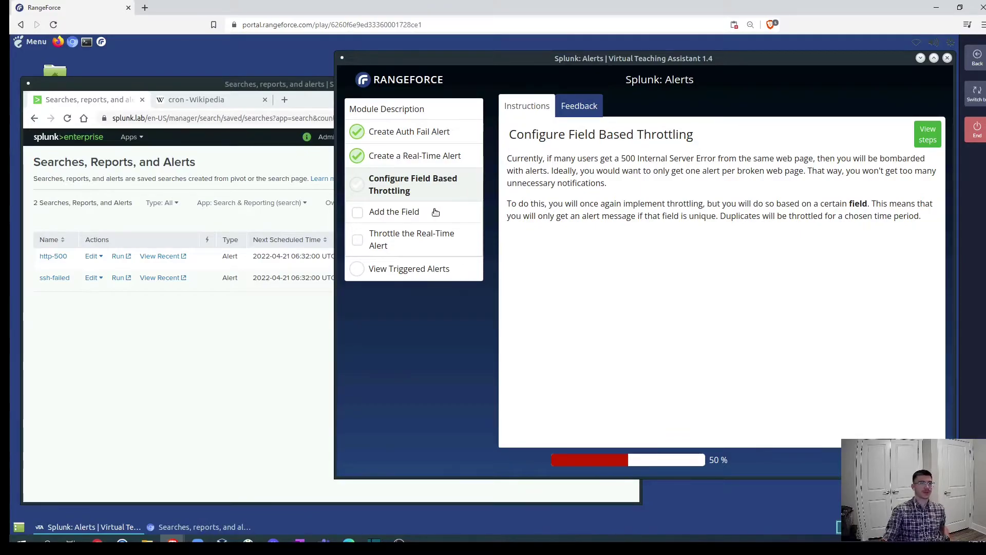
Show the Add the Field step in RangeForce, then return to the Splunk alerts list.
{"action": "left_click", "coordinate": [924, 138]}
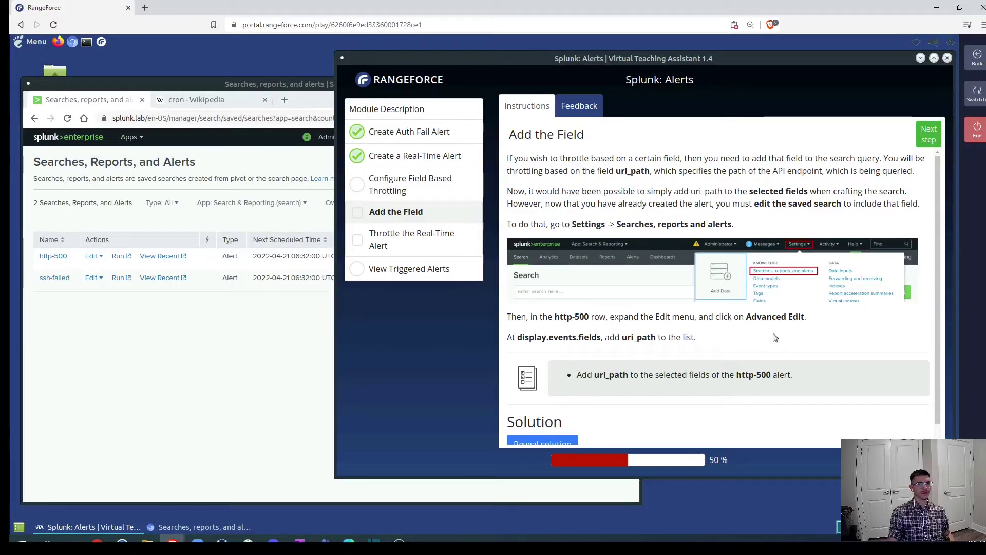
{"action": "left_click", "coordinate": [181, 351]}
Bring up Advanced Edit for the ssh-failed alert.
{"action": "left_click", "coordinate": [99, 278]}
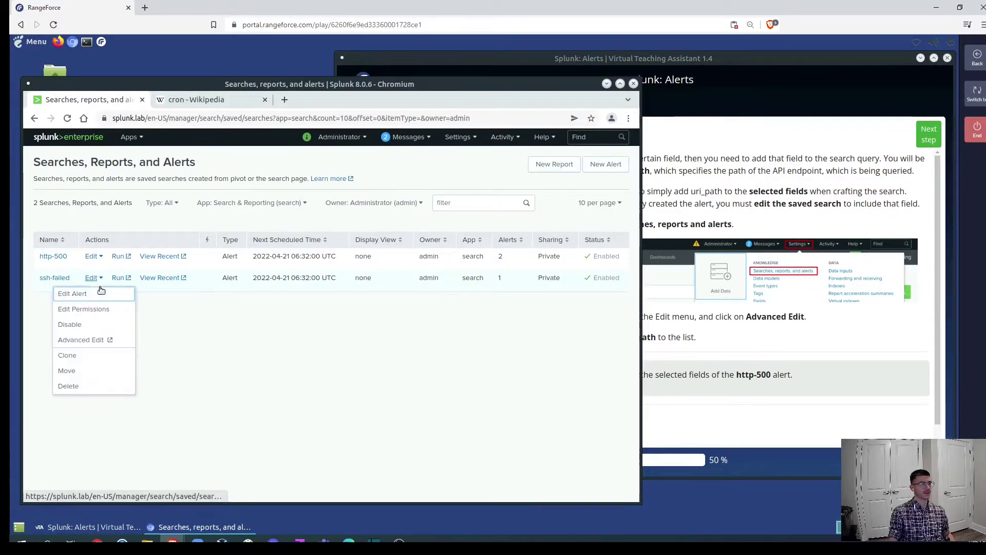
{"action": "left_click", "coordinate": [85, 341]}
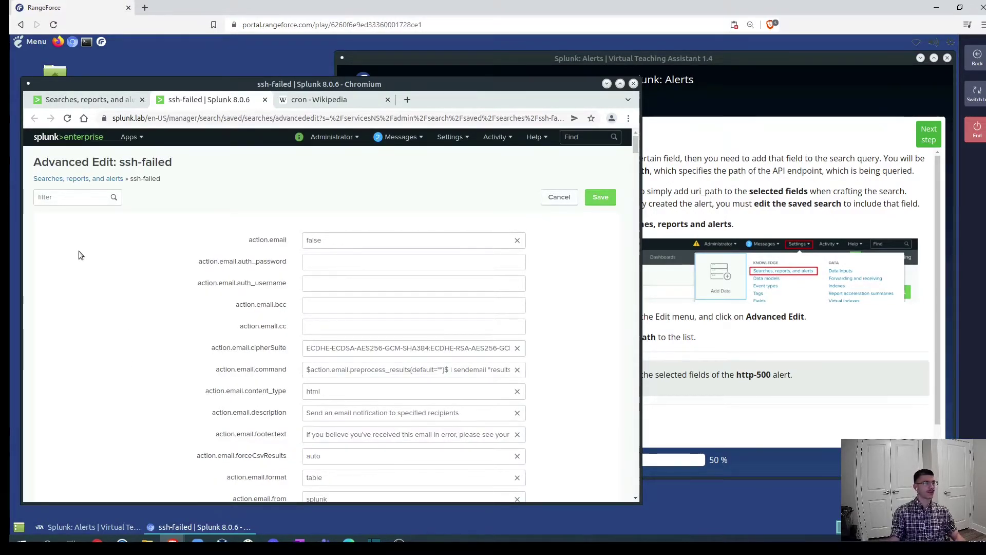
{"action": "left_click", "coordinate": [806, 408]}
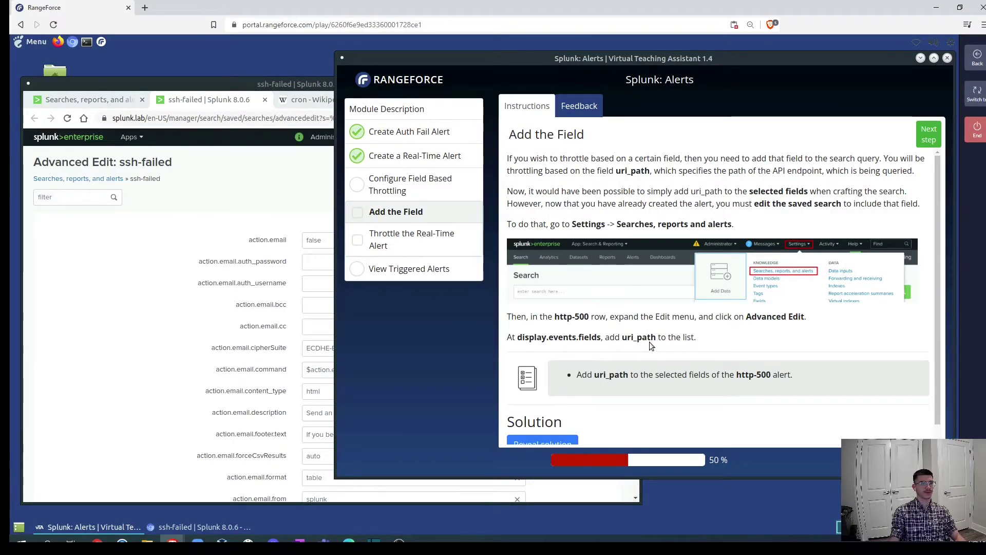
{"action": "left_click", "coordinate": [80, 261]}
Filter for display.events, append "uri_path" to display.events.fields, and save.
{"action": "left_click", "coordinate": [65, 198]}
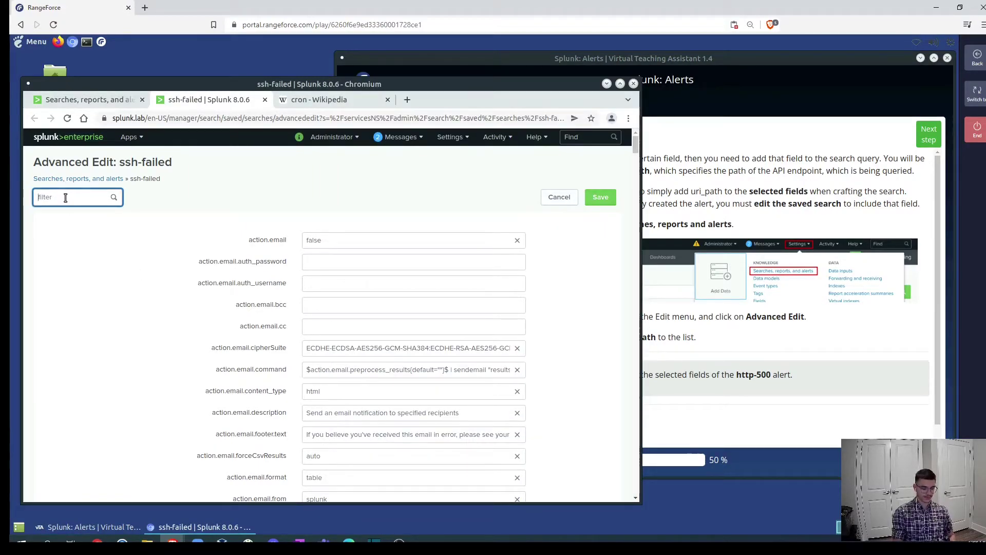
{"action": "type", "text": "display.events"}
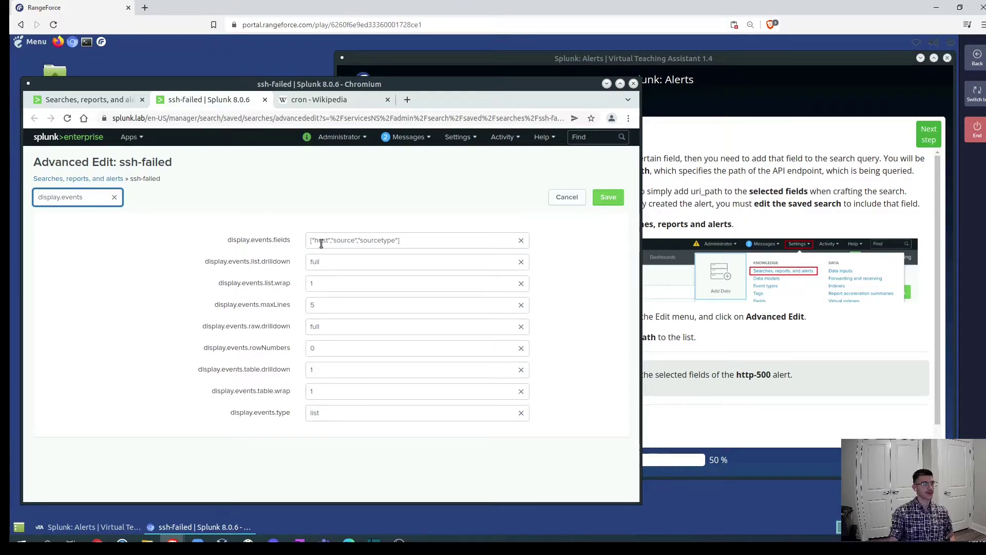
{"action": "left_click", "coordinate": [398, 240]}
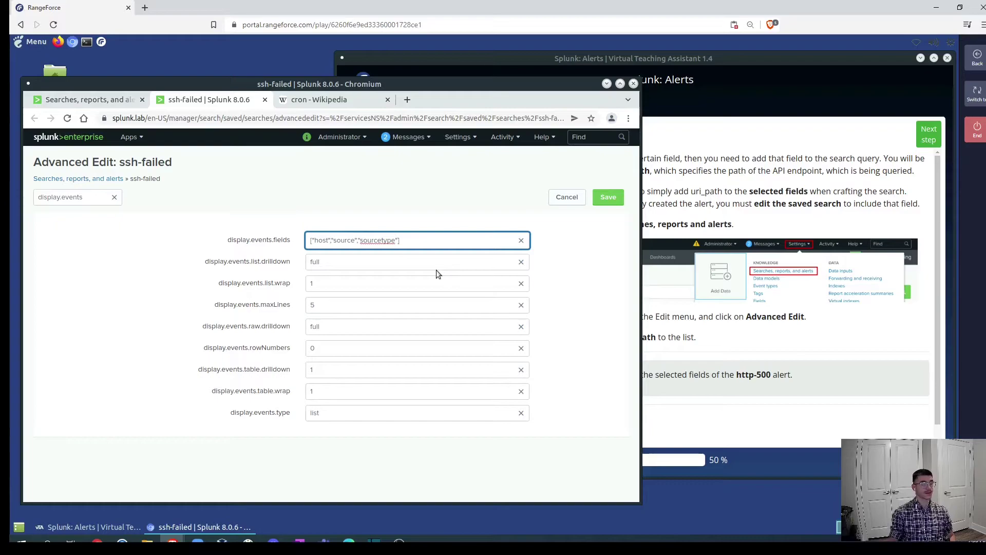
{"action": "type", "text": ",\""}
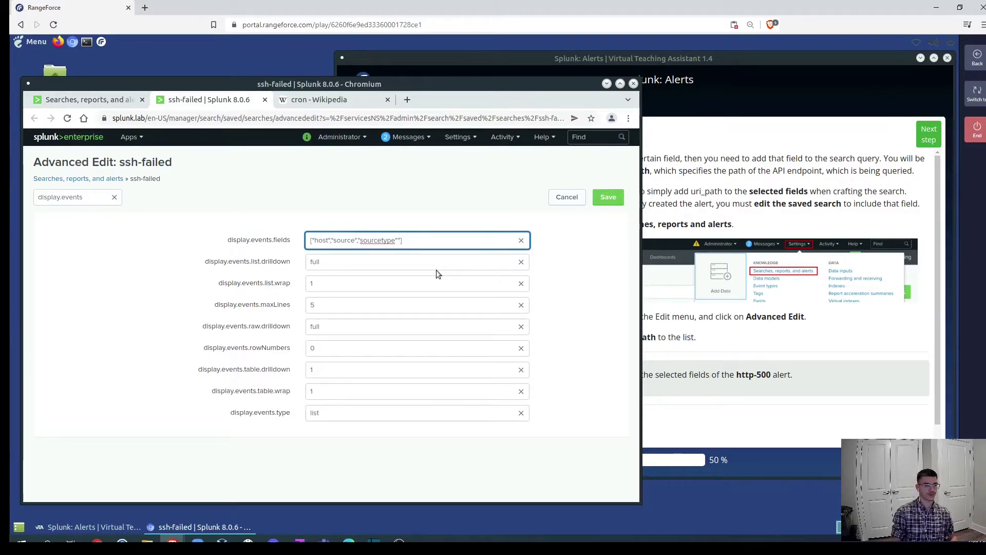
{"action": "type", "text": "uri_path"}
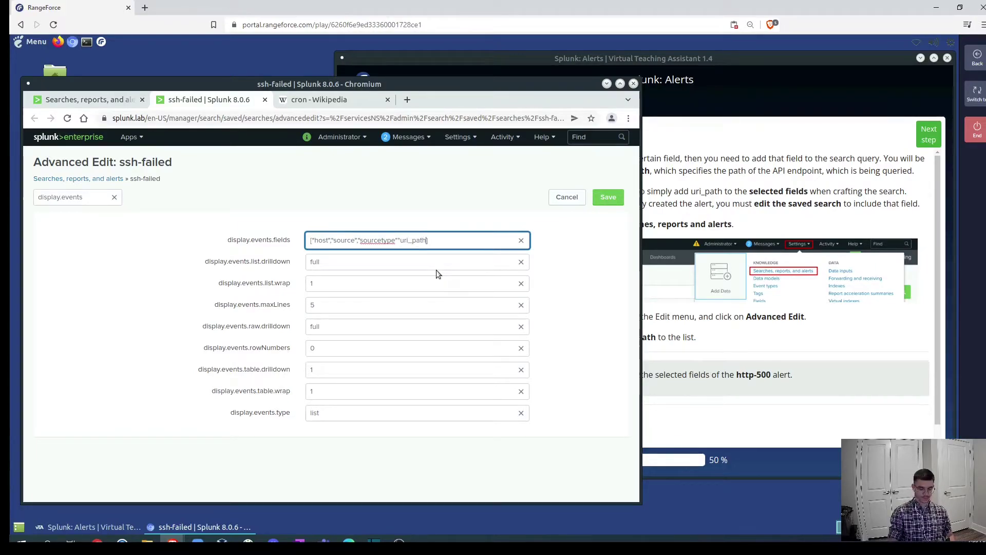
{"action": "type", "text": "\""}
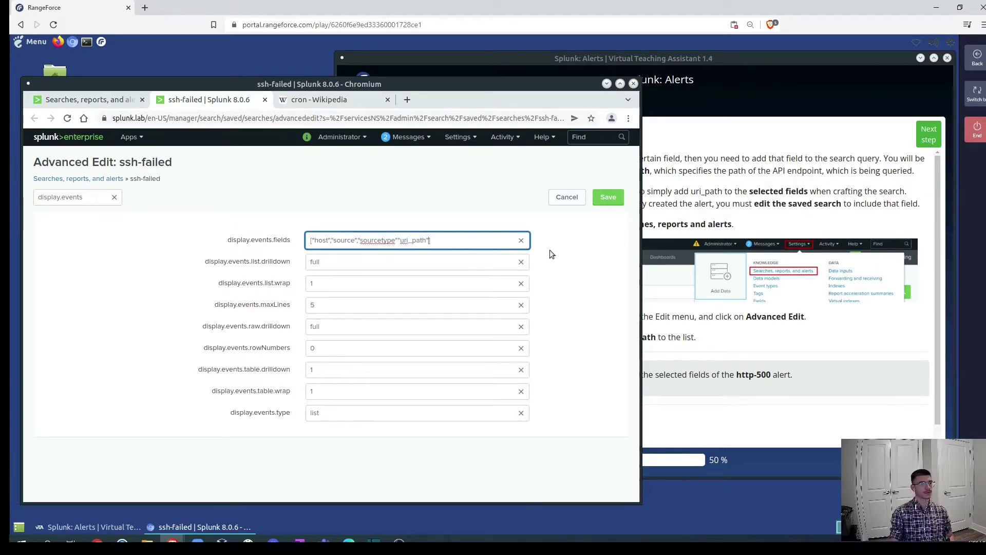
{"action": "left_click", "coordinate": [397, 241]}
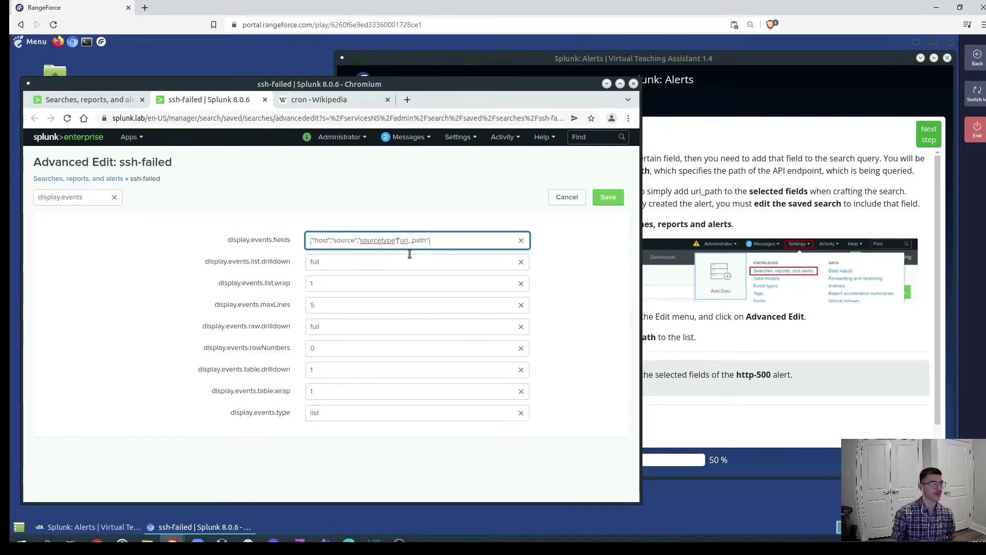
{"action": "type", "text": ","}
{"action": "left_click", "coordinate": [605, 199]}
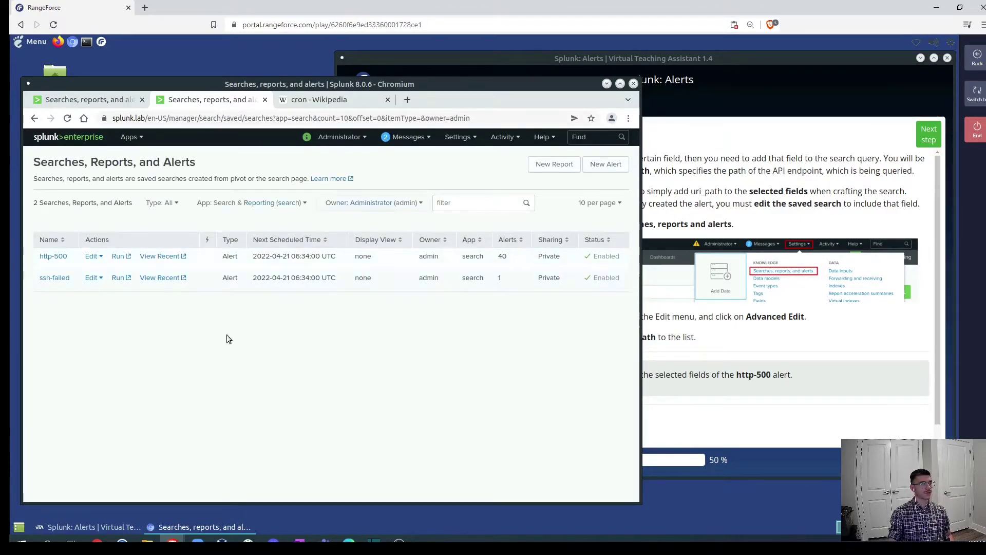
Preview the Throttle the Real-Time Alert step, then return to Add the Field in RangeForce.
{"action": "left_click", "coordinate": [861, 346]}
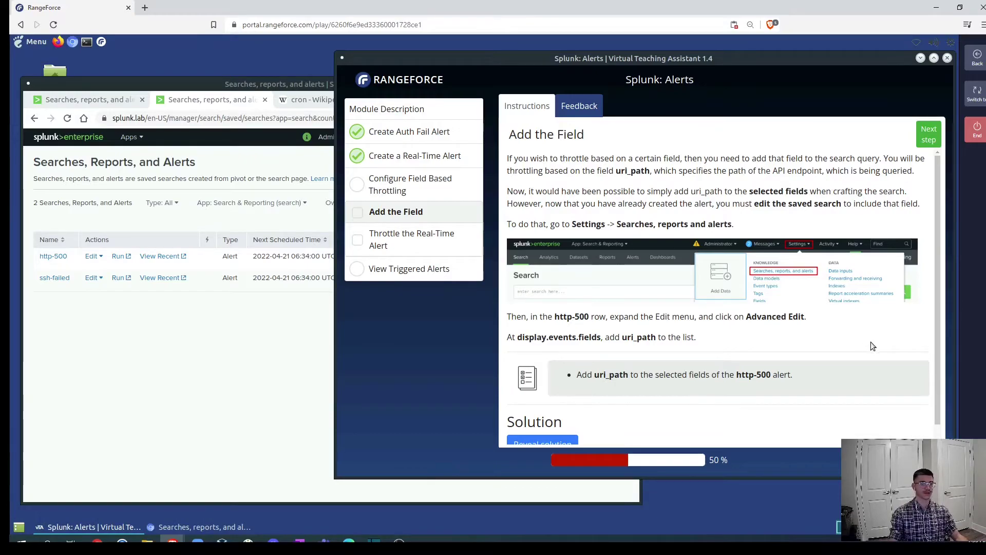
{"action": "scroll", "coordinate": [863, 335], "scroll_direction": "down", "scroll_amount": 1}
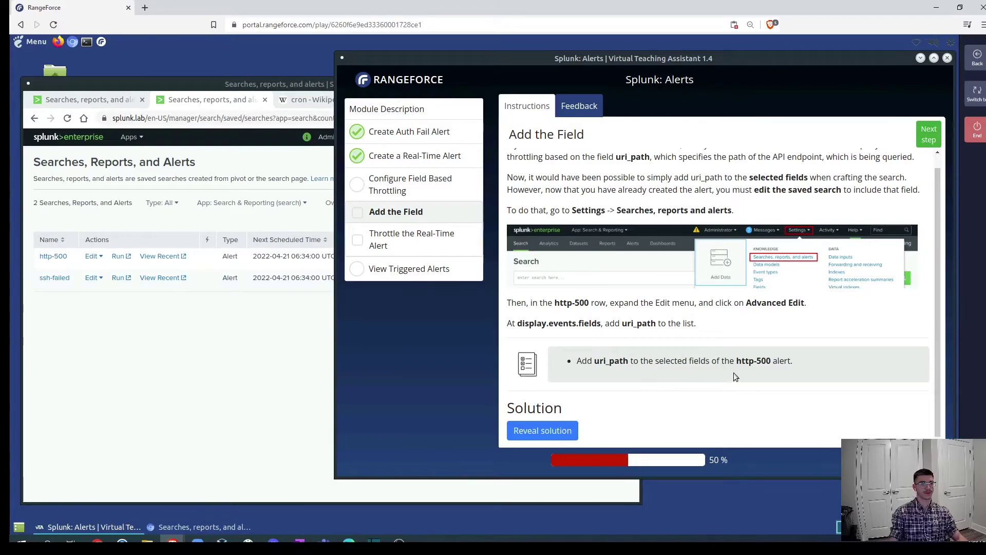
{"action": "left_click", "coordinate": [195, 341]}
{"action": "left_click", "coordinate": [861, 318]}
{"action": "left_click", "coordinate": [924, 140]}
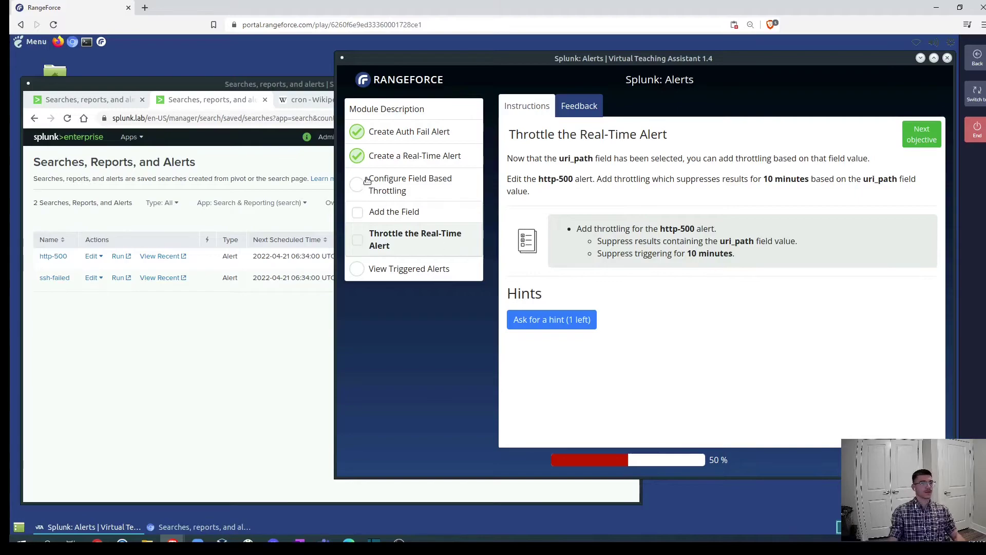
{"action": "left_click", "coordinate": [431, 216]}
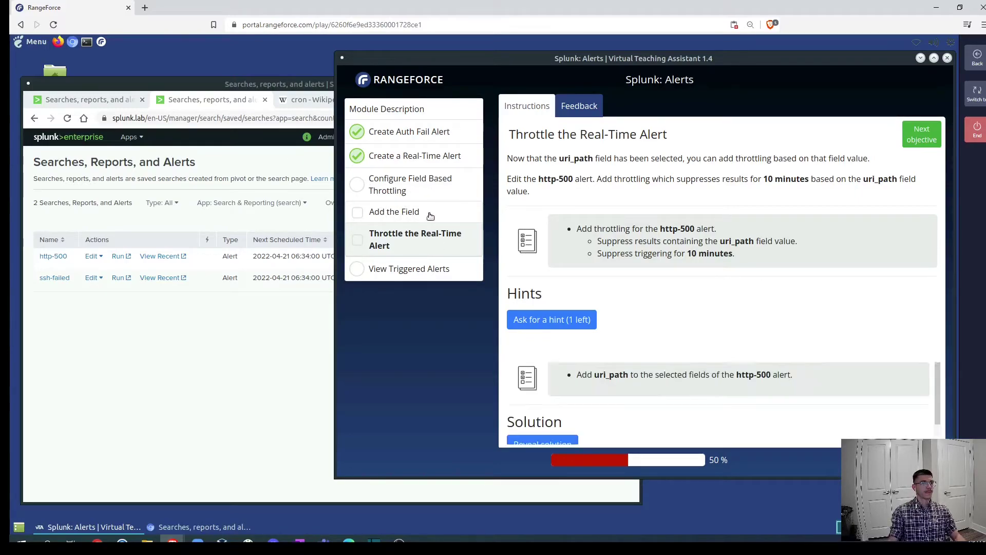
{"action": "scroll", "coordinate": [689, 254], "scroll_direction": "down", "scroll_amount": 1}
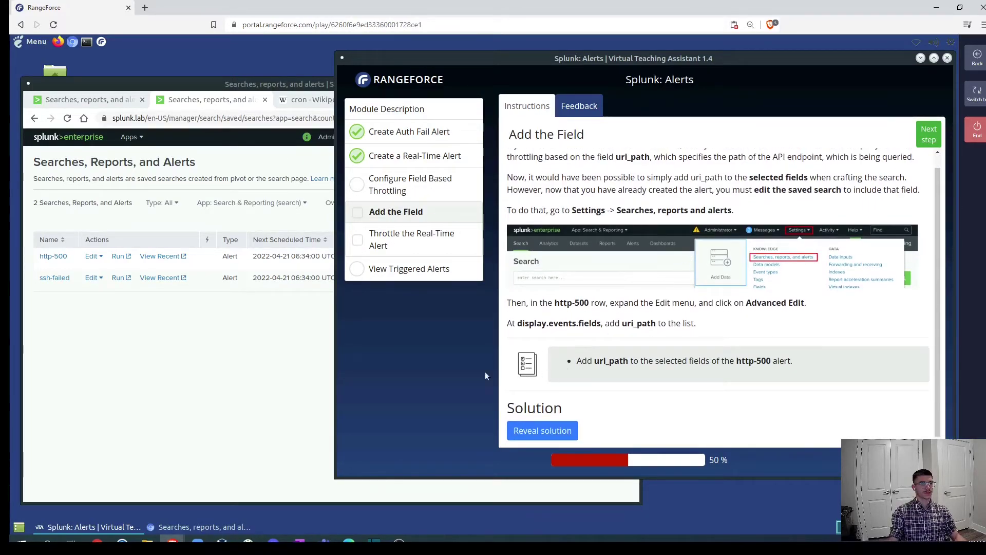
Expand Edit on the http-500 row and move the RangeForce instructions to Add the Field.
{"action": "left_click", "coordinate": [252, 308]}
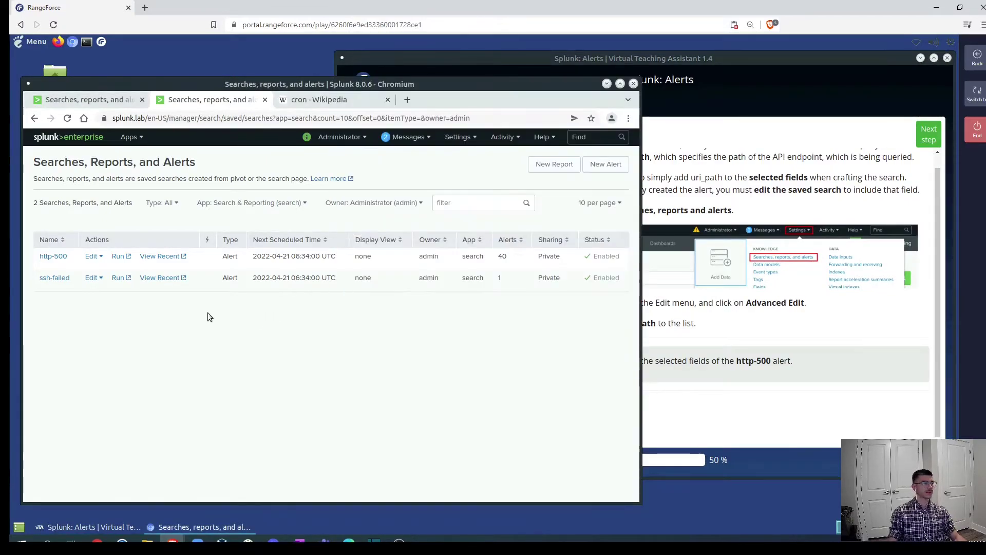
{"action": "left_click", "coordinate": [94, 257]}
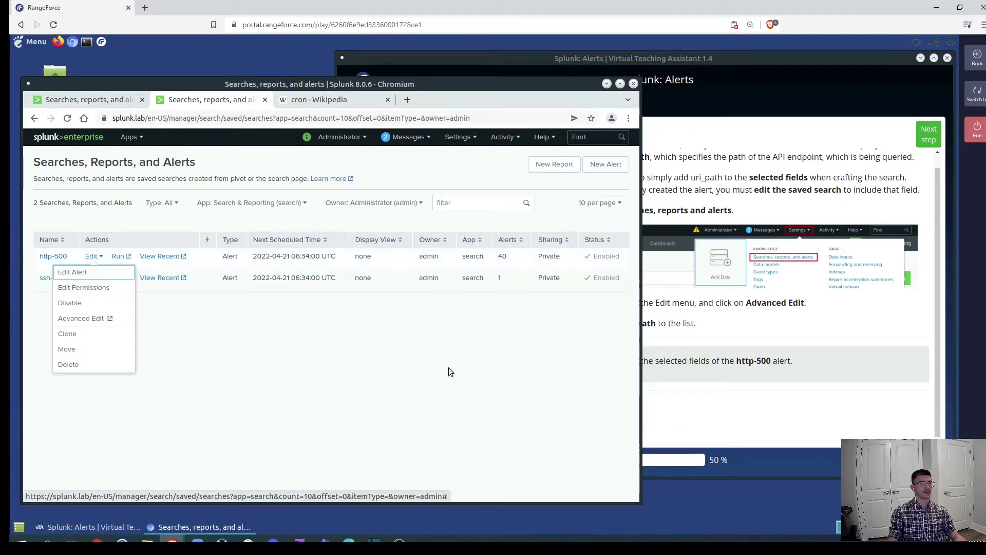
{"action": "left_click", "coordinate": [867, 409]}
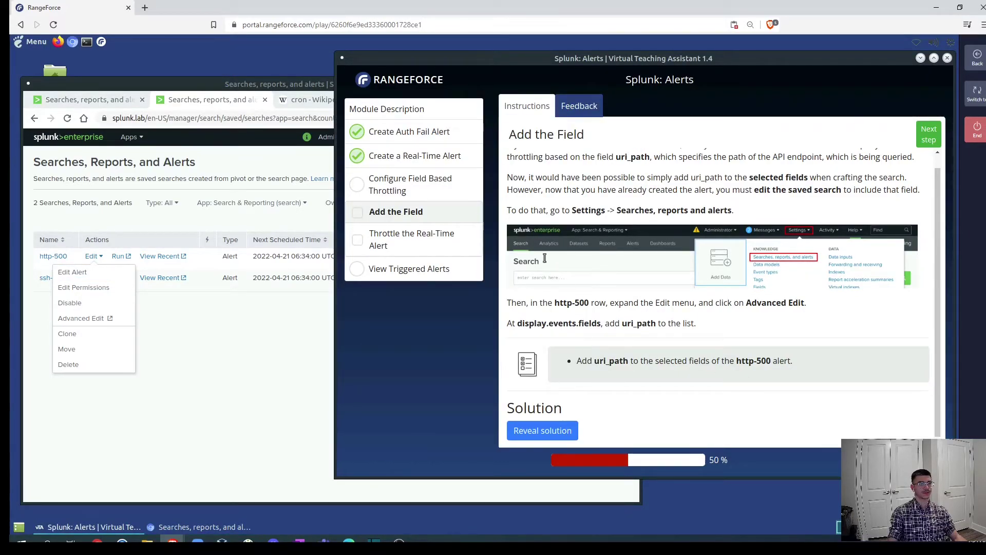
{"action": "left_click", "coordinate": [399, 188]}
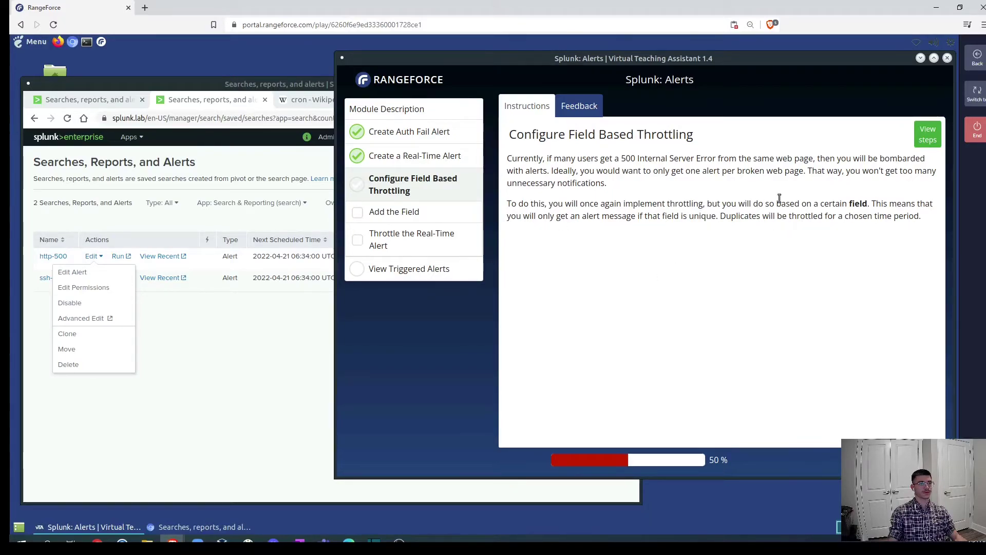
{"action": "left_click", "coordinate": [924, 136]}
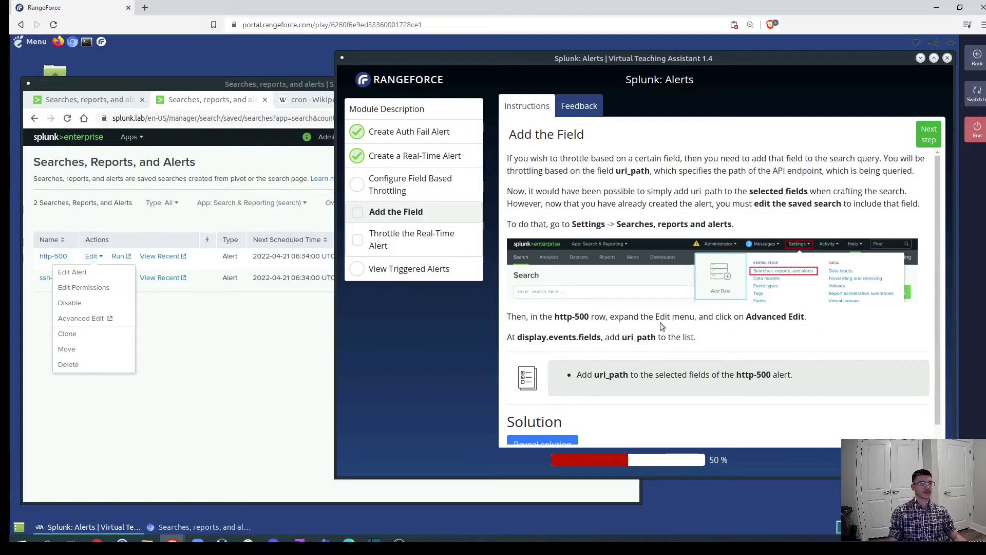
Bring up Advanced Edit for http-500 and filter its attributes for display.events.
{"action": "left_click", "coordinate": [81, 318]}
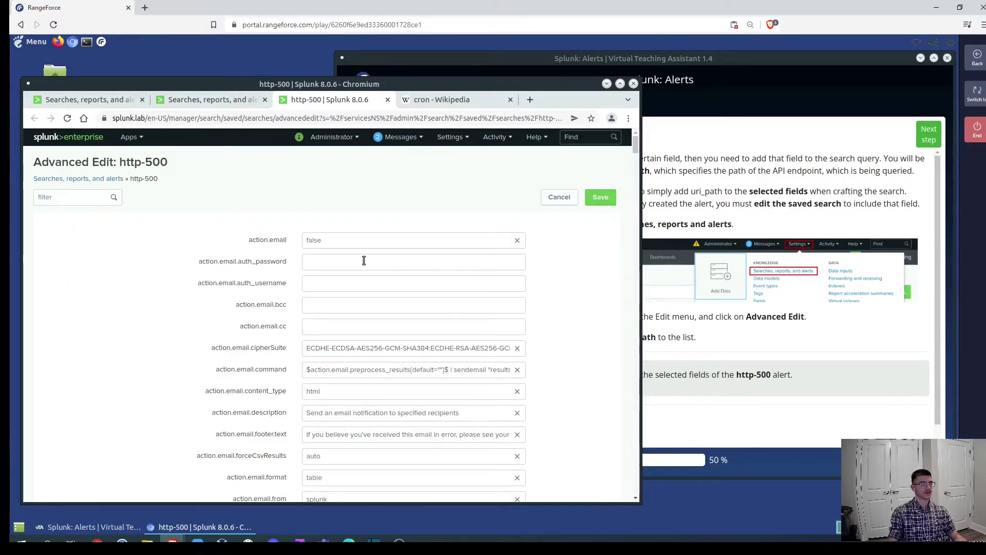
{"action": "left_click", "coordinate": [65, 197]}
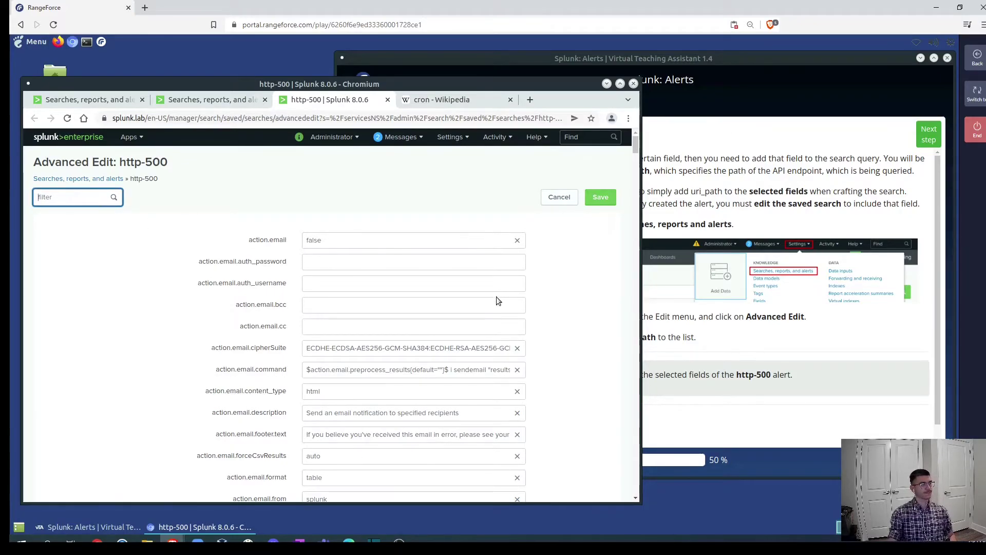
{"action": "left_click", "coordinate": [649, 350]}
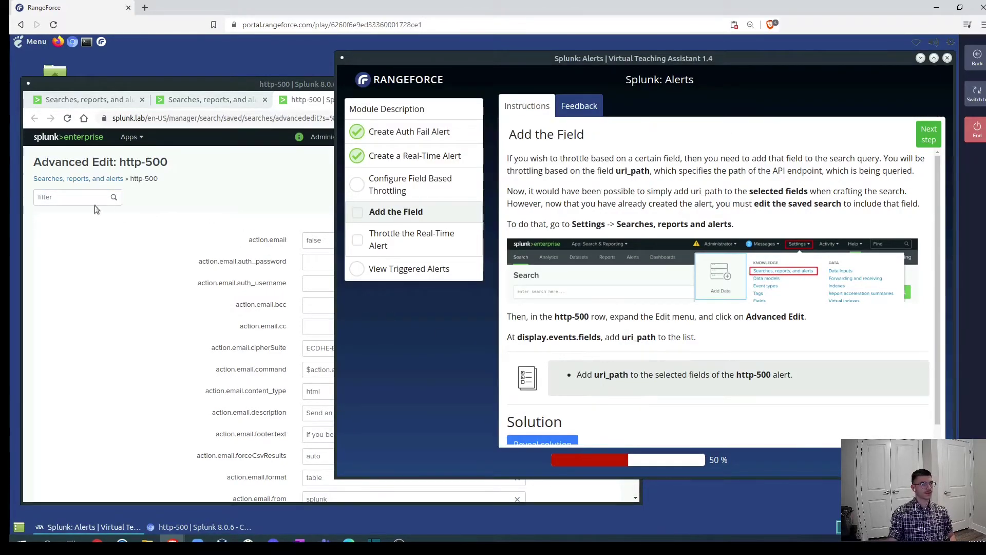
{"action": "left_click", "coordinate": [53, 196]}
{"action": "type", "text": "dis"}
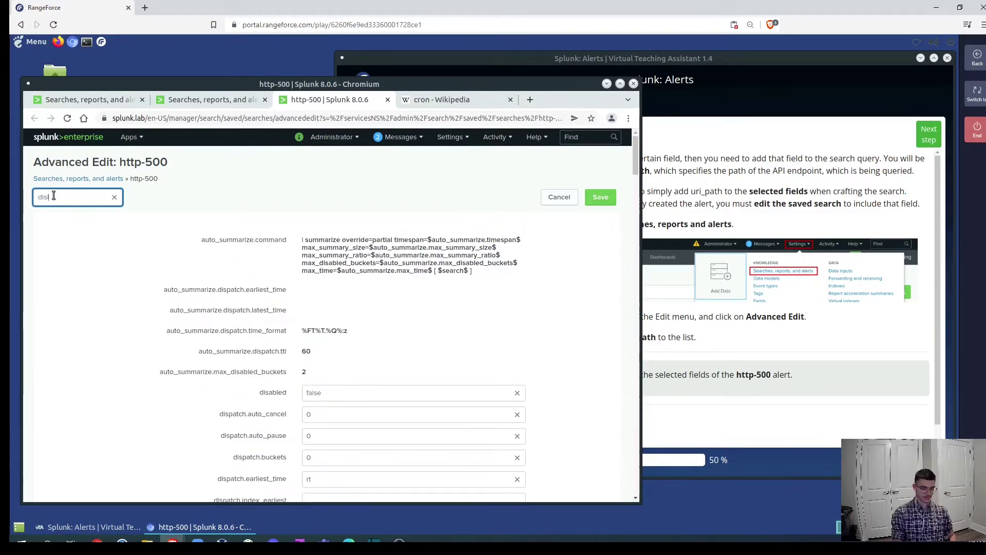
{"action": "type", "text": "la.evenets"}
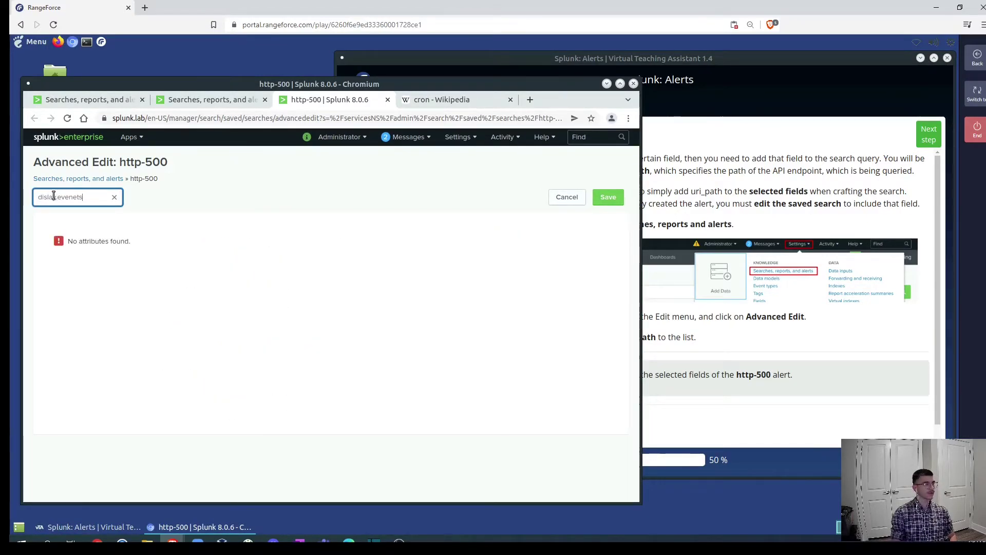
{"action": "left_click", "coordinate": [60, 199]}
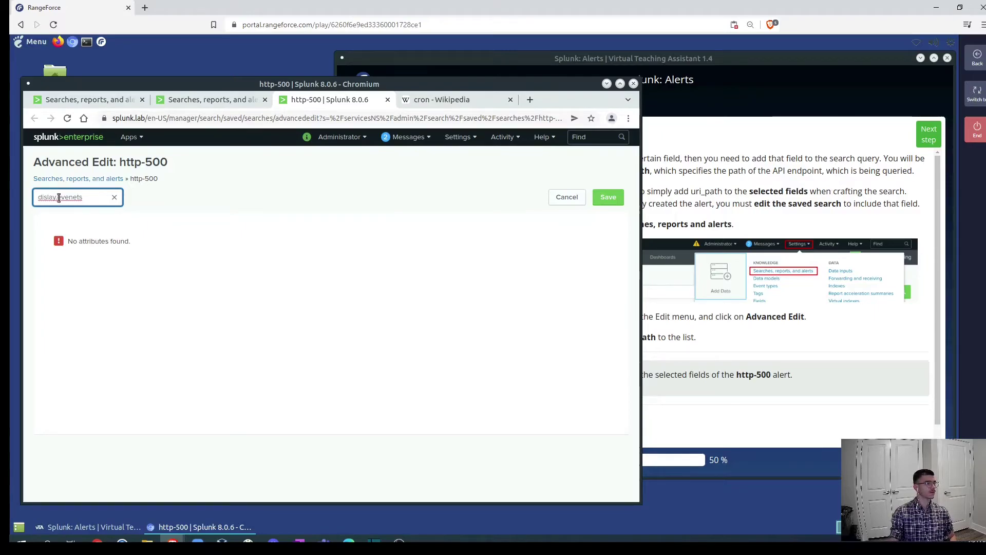
{"action": "key", "text": "BackSpace"}
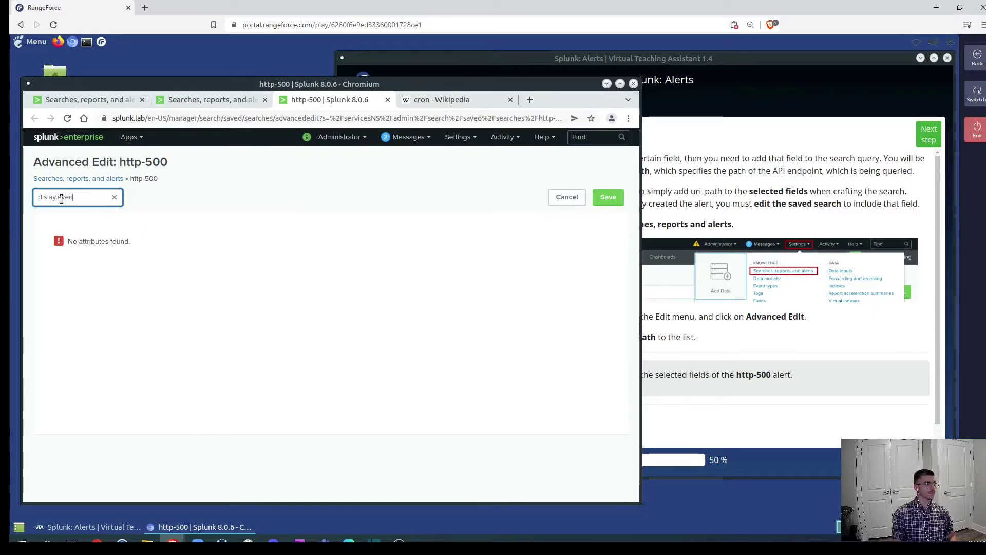
{"action": "left_click", "coordinate": [47, 196]}
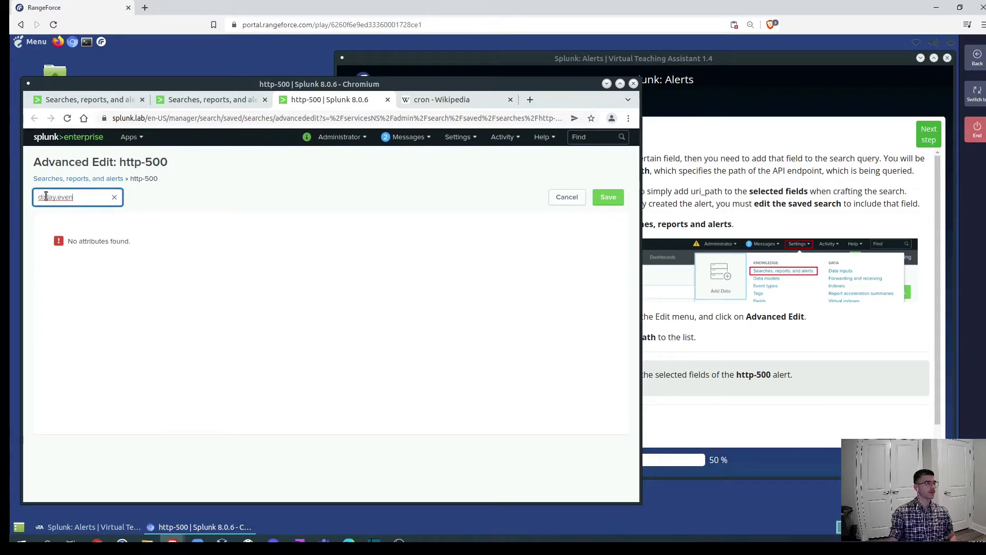
{"action": "type", "text": "p"}
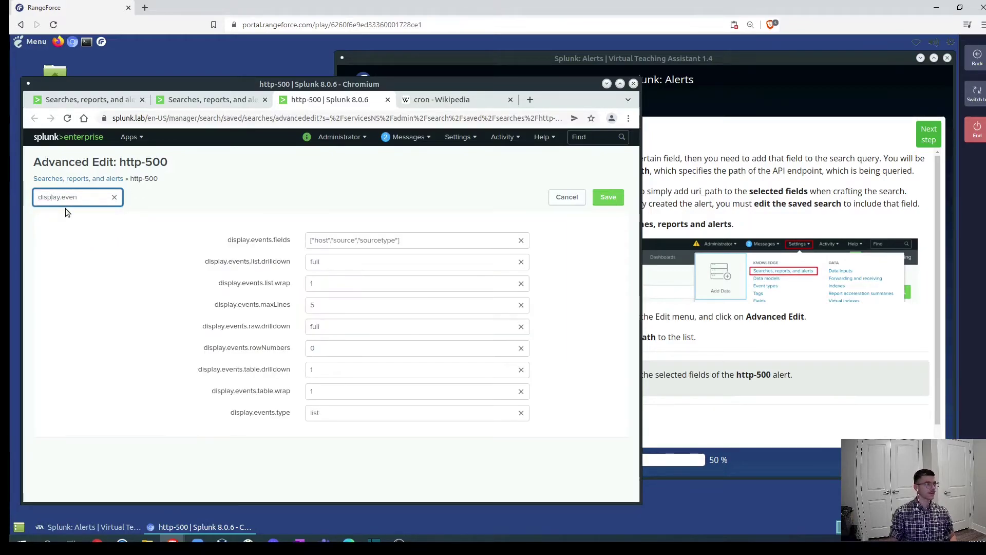
Append "uri_path" to display.events.fields and save the http-500 alert.
{"action": "left_click", "coordinate": [407, 242]}
{"action": "type", "text": ",\""}
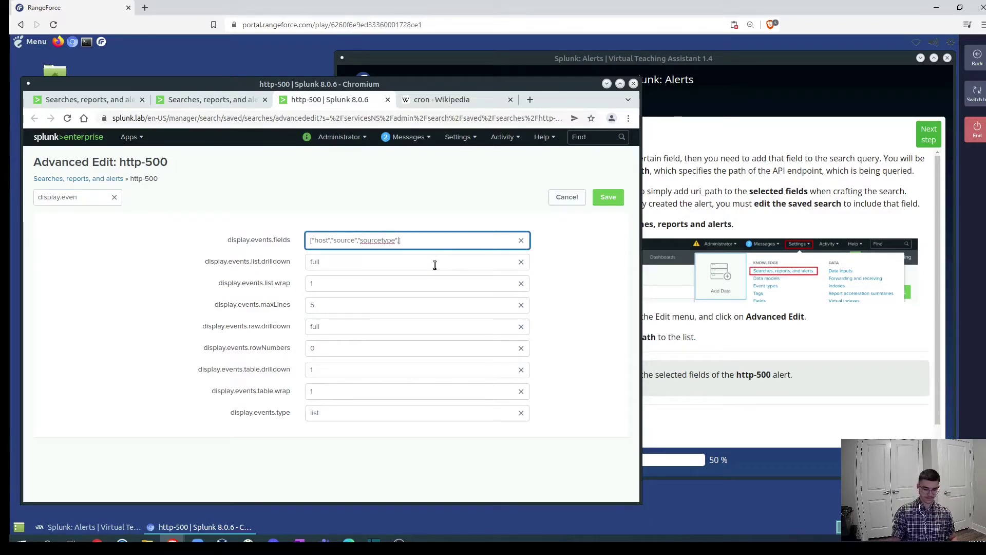
{"action": "type", "text": "uri_path"}
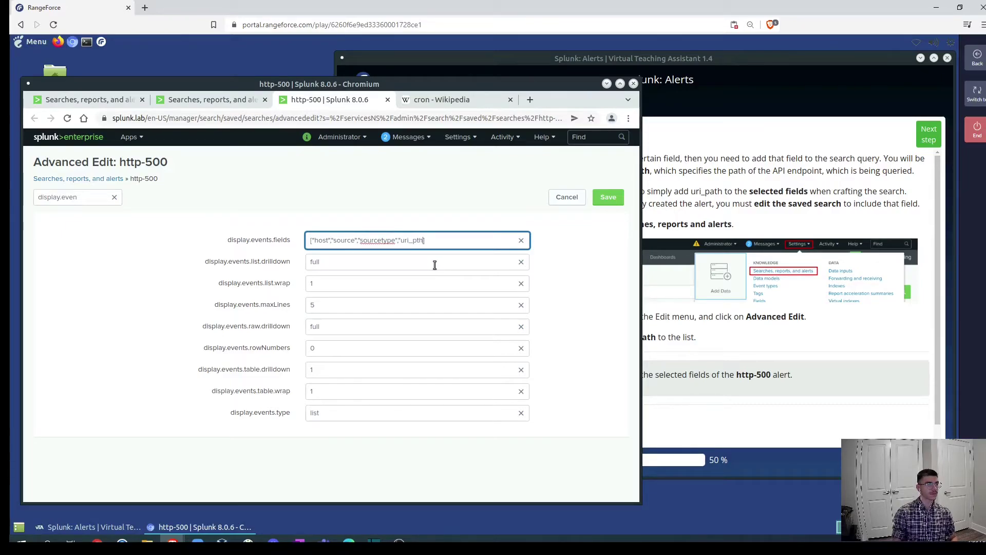
{"action": "key", "text": "BackSpace"}
{"action": "key", "text": "BackSpace"}
{"action": "type", "text": "ath"}
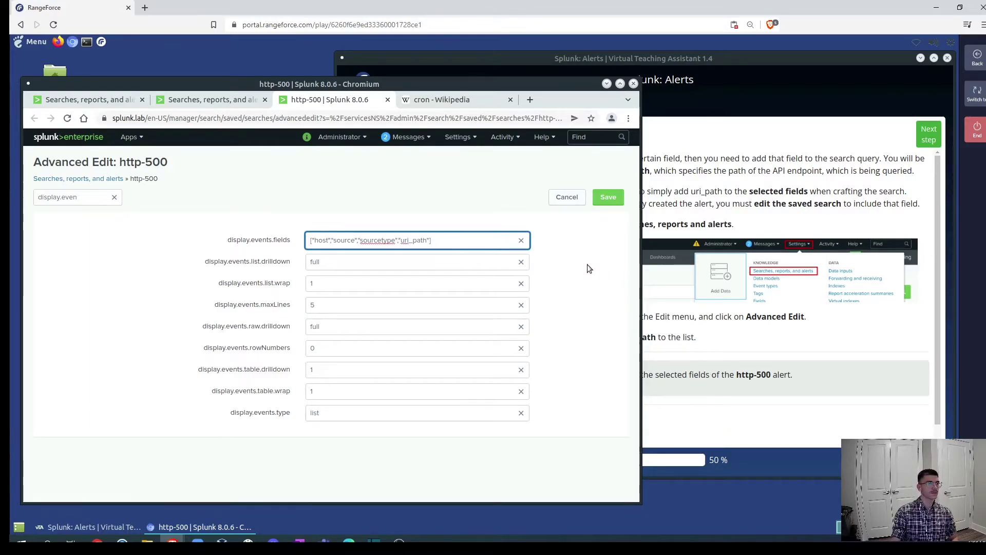
{"action": "left_click", "coordinate": [590, 241]}
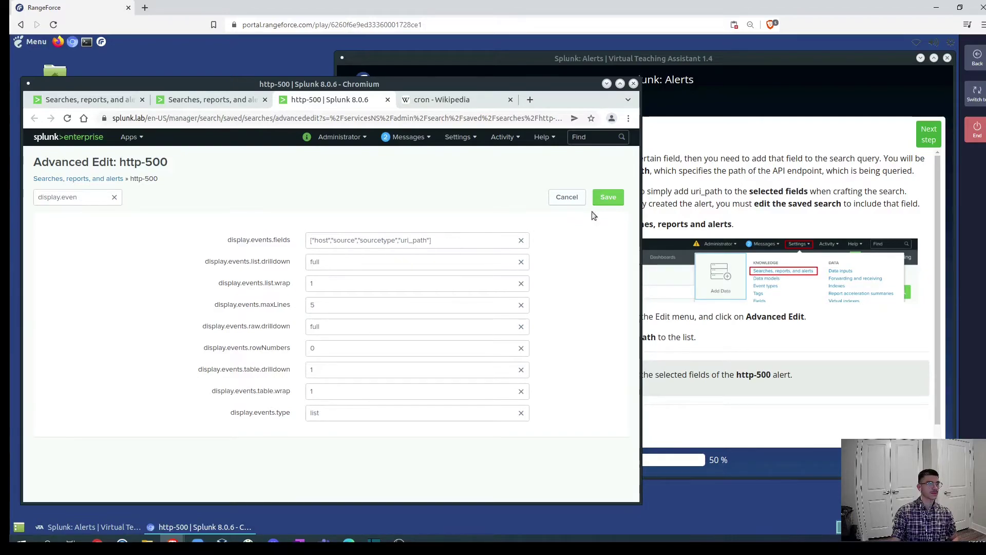
{"action": "left_click", "coordinate": [606, 198]}
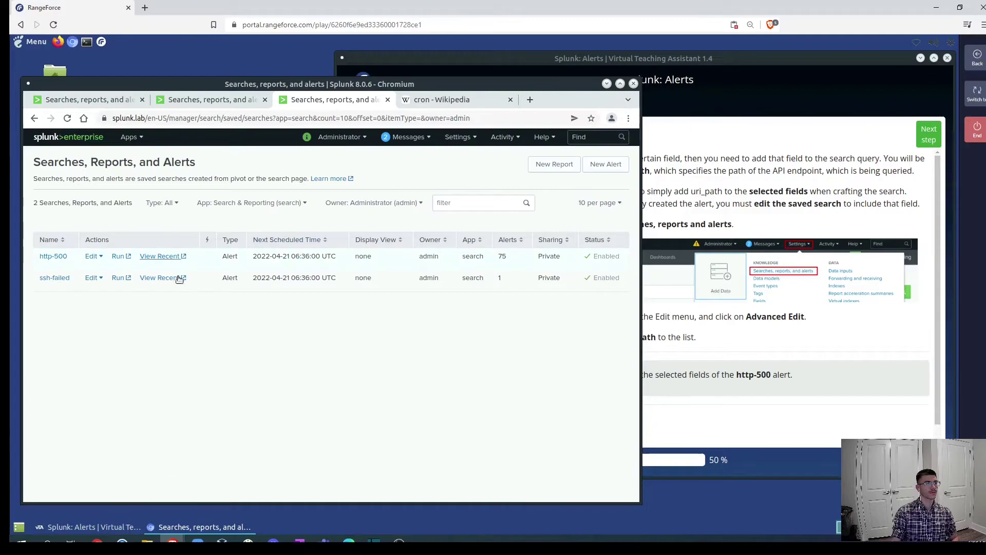
Review the completed Add the Field step at 62% and advance to Throttle the Real-Time Alert.
{"action": "left_click", "coordinate": [799, 347]}
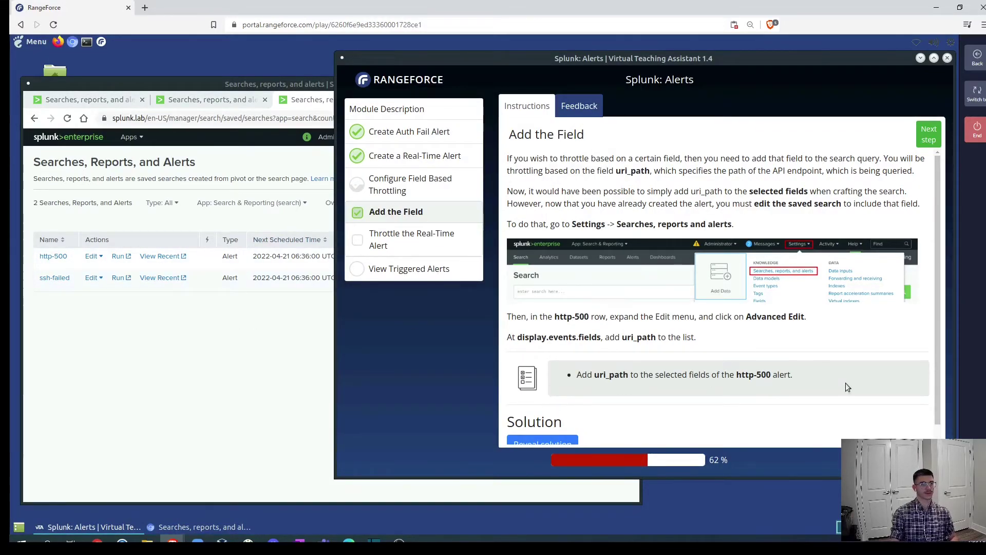
{"action": "scroll", "coordinate": [658, 392], "scroll_direction": "down", "scroll_amount": 1}
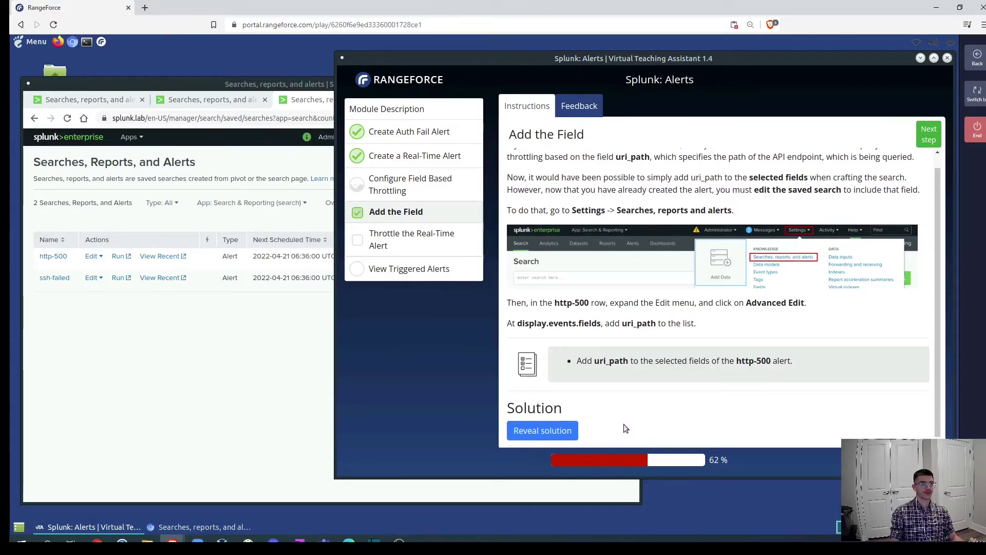
{"action": "left_click", "coordinate": [146, 335]}
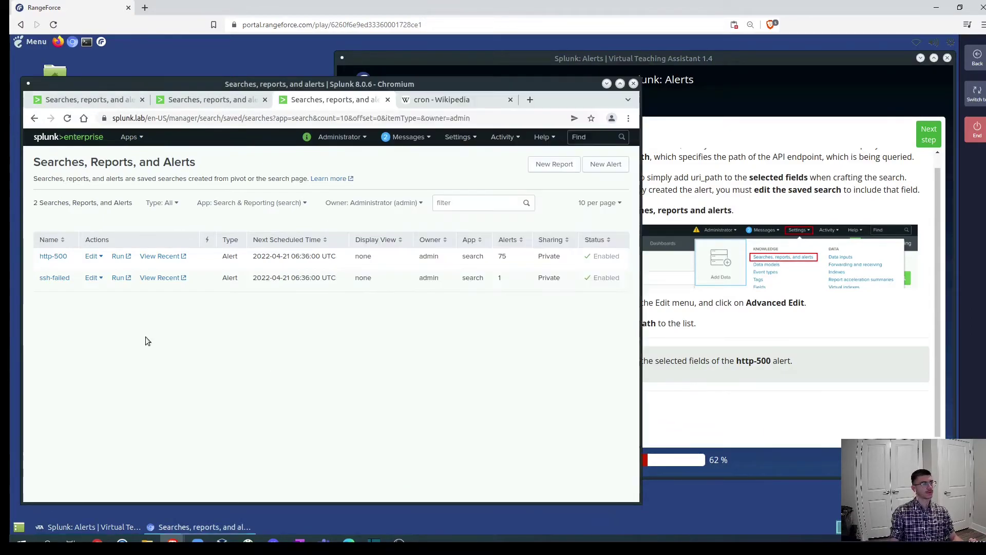
{"action": "left_click", "coordinate": [920, 141]}
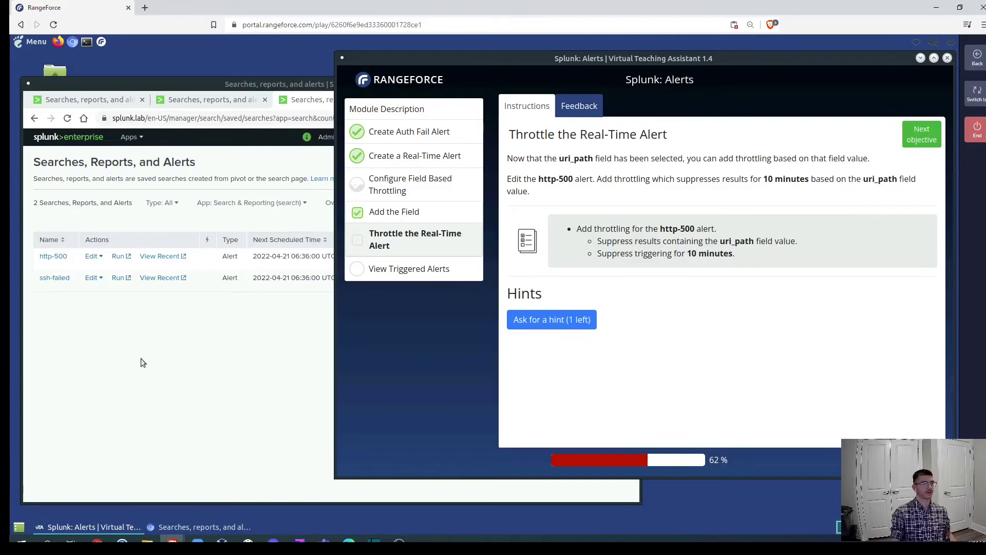
Delete ,"uri_path" from ssh-failed's display.events.fields, leaving host, source, sourcetype, and save.
{"action": "left_click", "coordinate": [130, 327]}
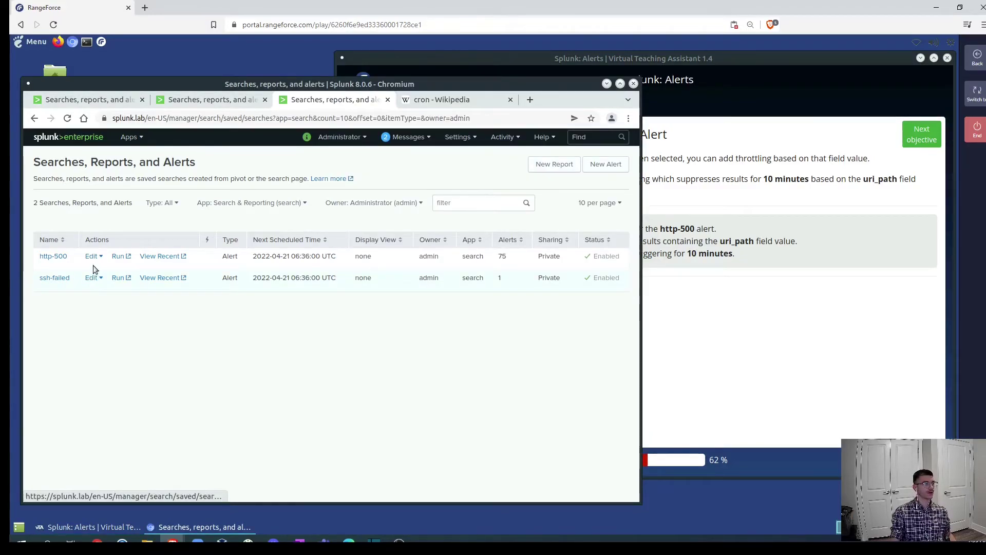
{"action": "left_click", "coordinate": [91, 278]}
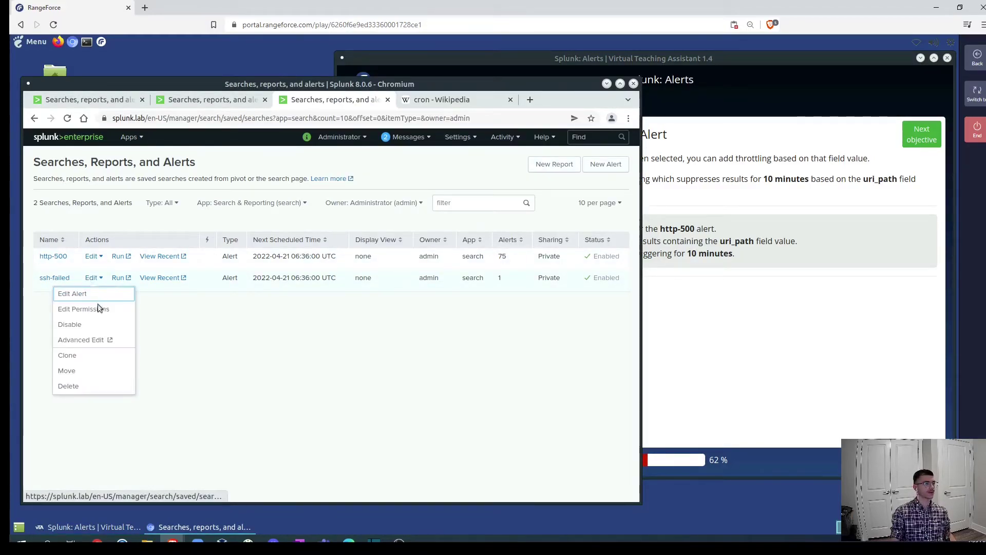
{"action": "left_click", "coordinate": [86, 340]}
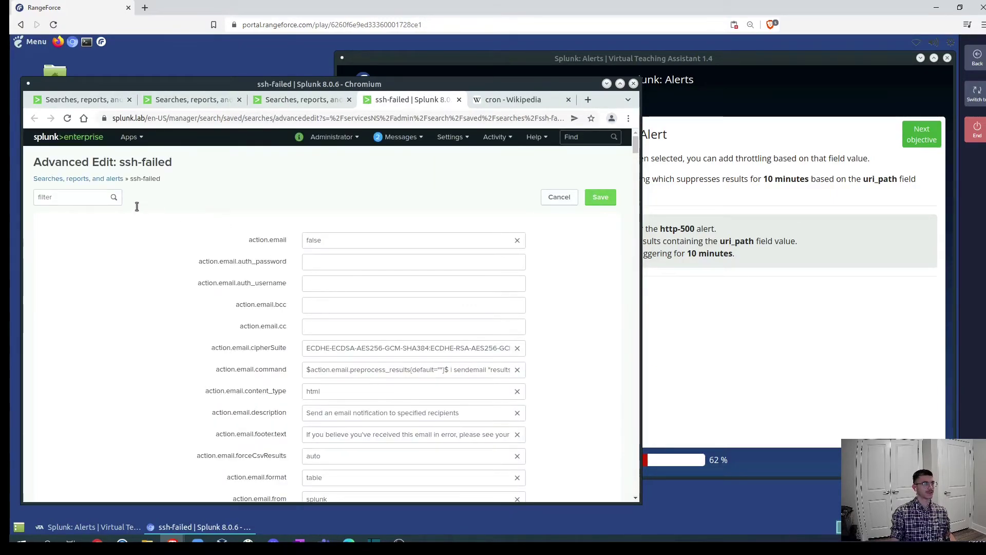
{"action": "left_click", "coordinate": [51, 196]}
{"action": "type", "text": "displa"}
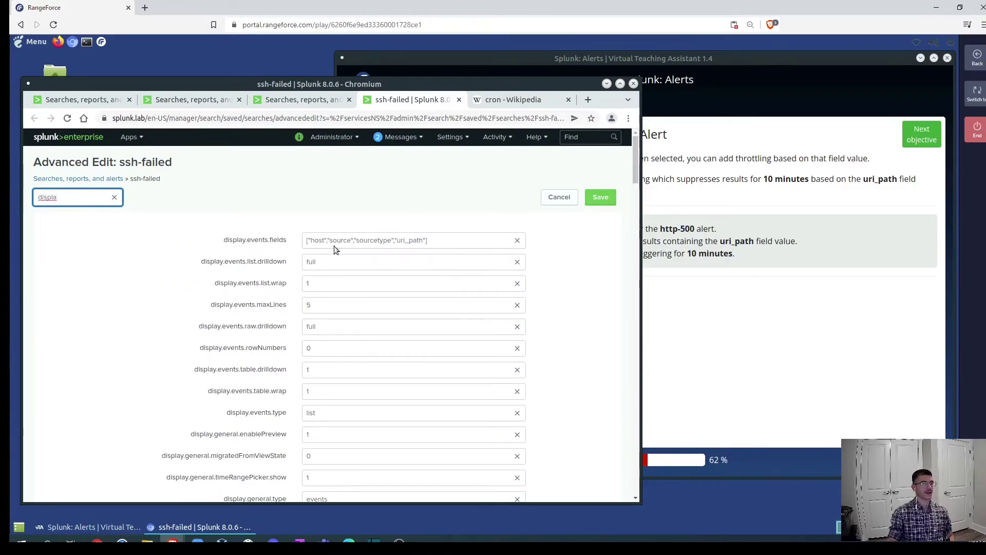
{"action": "left_click", "coordinate": [422, 244]}
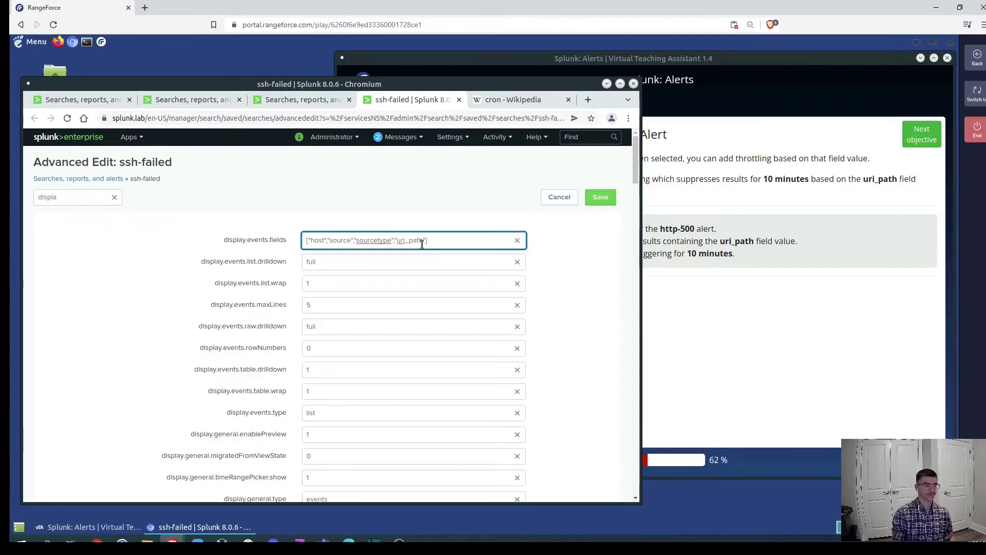
{"action": "key", "text": "BackSpace"}
{"action": "key", "text": "BackSpace"}
{"action": "key", "text": "BackSpace"}
{"action": "key", "text": "BackSpace"}
{"action": "key", "text": "BackSpace"}
{"action": "key", "text": "BackSpace"}
{"action": "key", "text": "BackSpace"}
{"action": "key", "text": "BackSpace"}
{"action": "key", "text": "BackSpace"}
{"action": "key", "text": "BackSpace"}
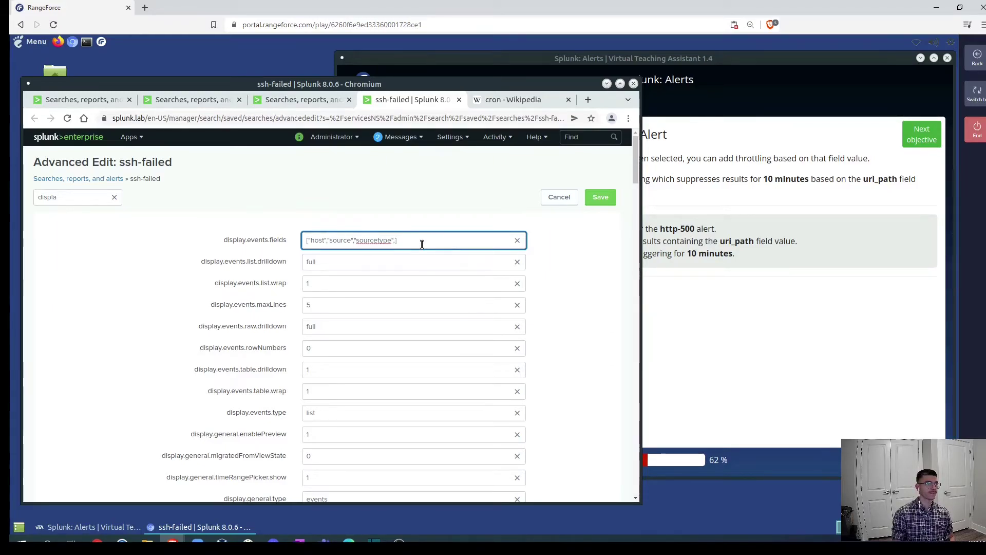
{"action": "key", "text": "BackSpace"}
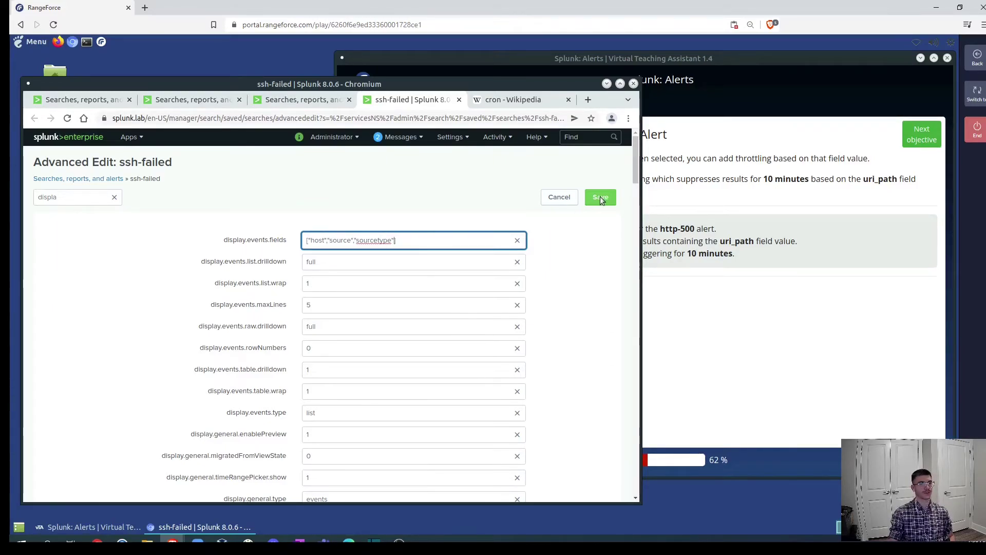
{"action": "left_click", "coordinate": [601, 198]}
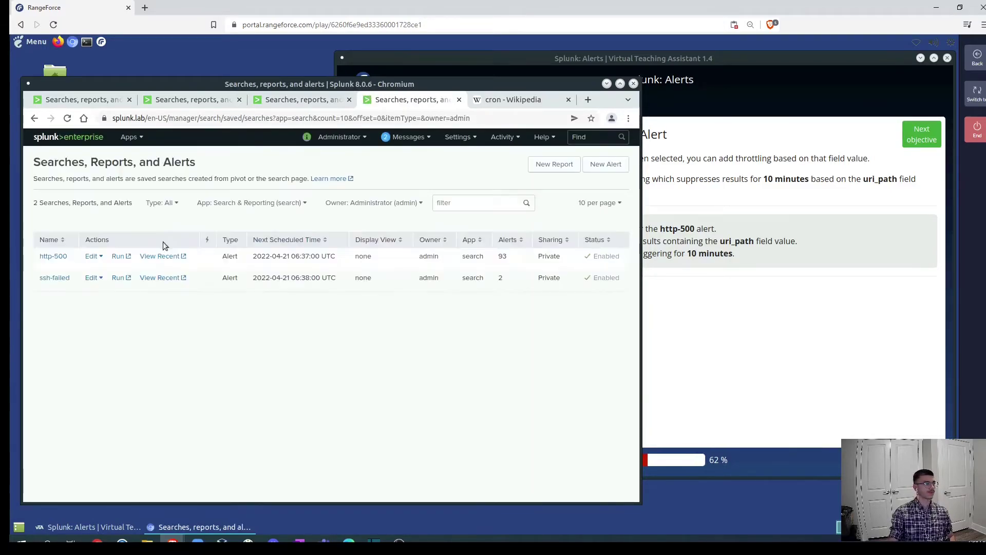
Enable throttling on the http-500 alert, suppressing by the uri_path field.
{"action": "left_click", "coordinate": [90, 256]}
{"action": "left_click", "coordinate": [86, 271]}
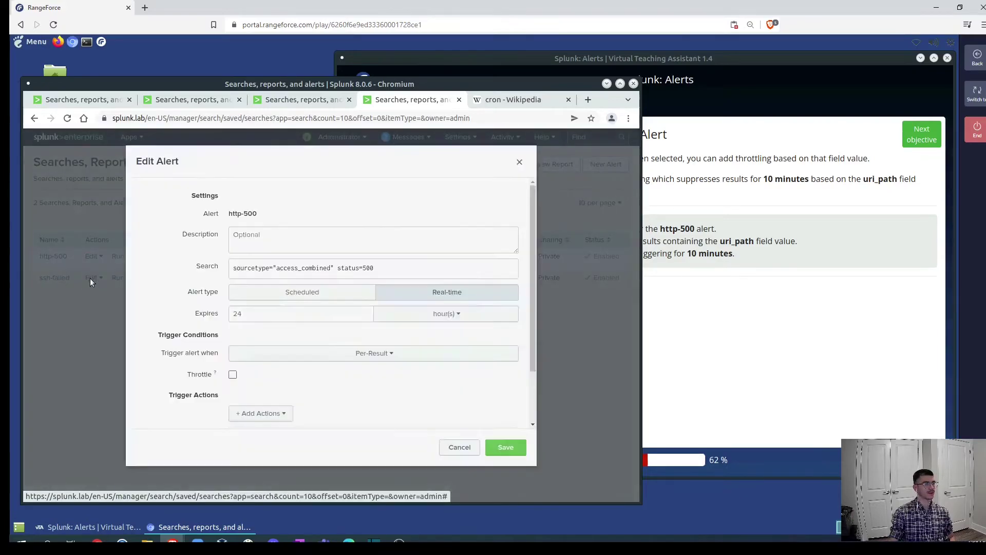
{"action": "scroll", "coordinate": [226, 359], "scroll_direction": "down", "scroll_amount": 2}
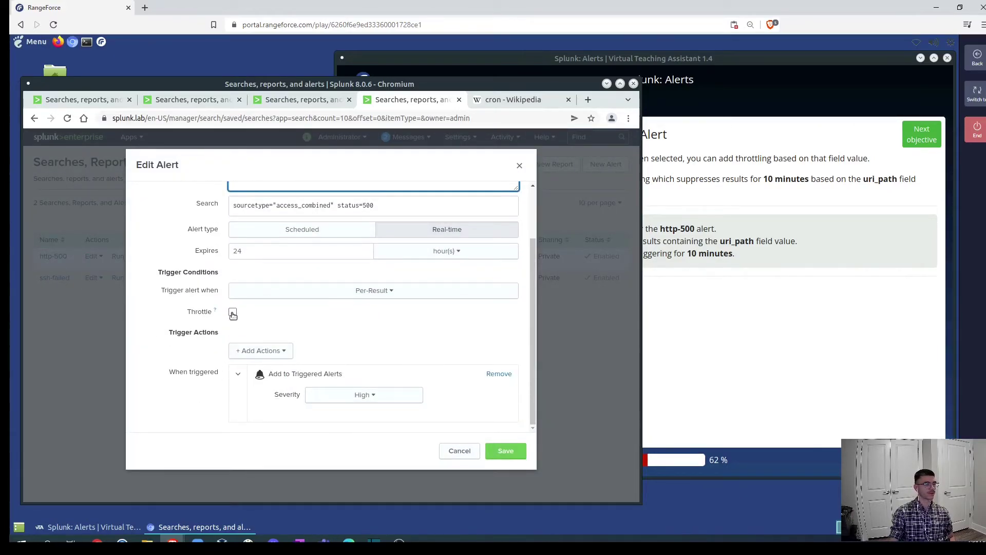
{"action": "left_click", "coordinate": [232, 313]}
{"action": "left_click", "coordinate": [247, 337]}
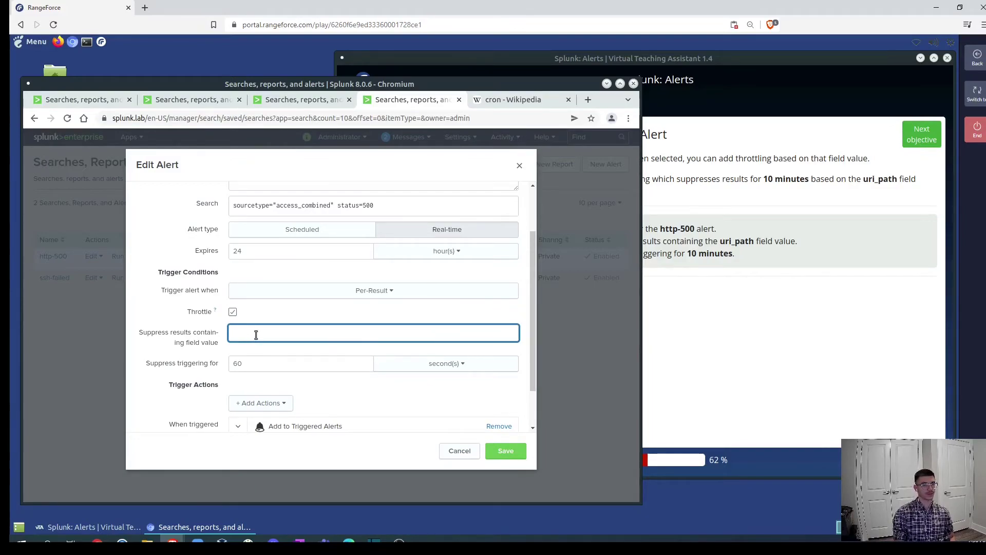
{"action": "type", "text": "uri_path"}
Set the suppression period to 10 minutes and save the http-500 alert.
{"action": "left_click", "coordinate": [258, 364]}
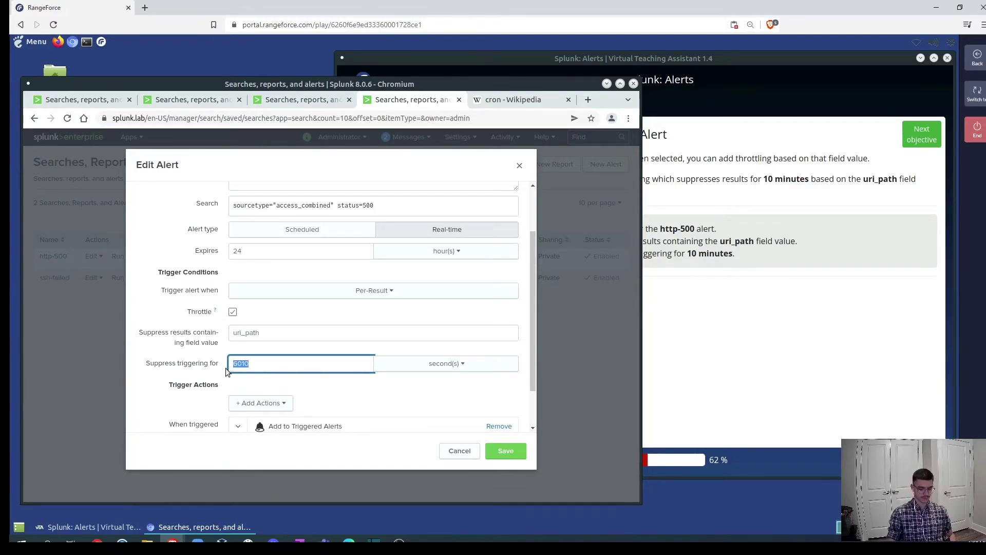
{"action": "type", "text": "10"}
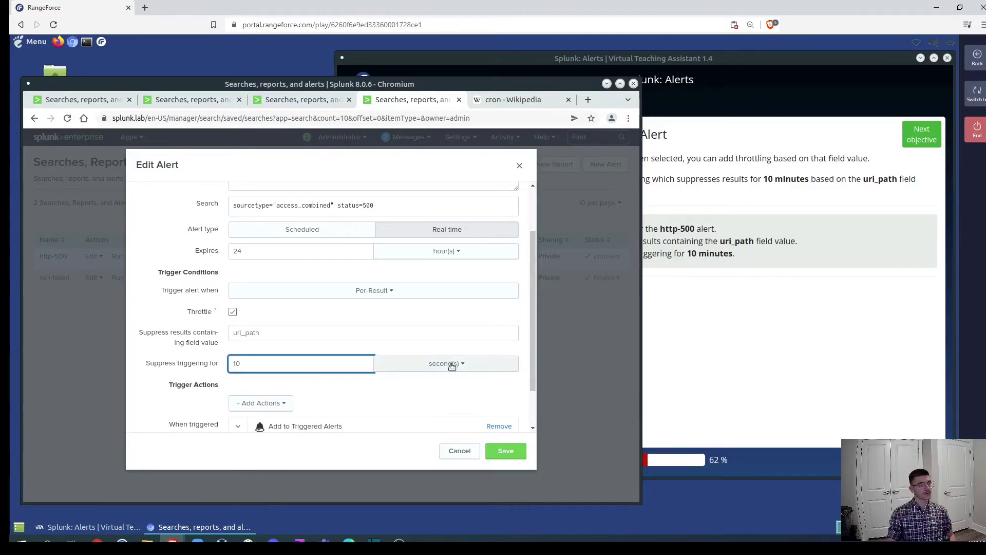
{"action": "left_click", "coordinate": [450, 365]}
{"action": "left_click", "coordinate": [427, 400]}
{"action": "scroll", "coordinate": [378, 388], "scroll_direction": "down", "scroll_amount": 2}
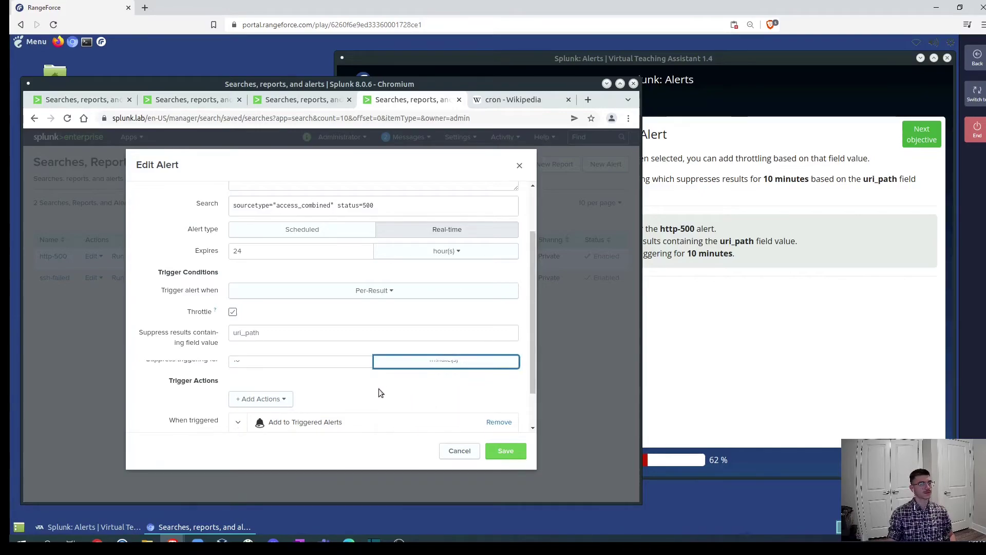
{"action": "left_click", "coordinate": [503, 451]}
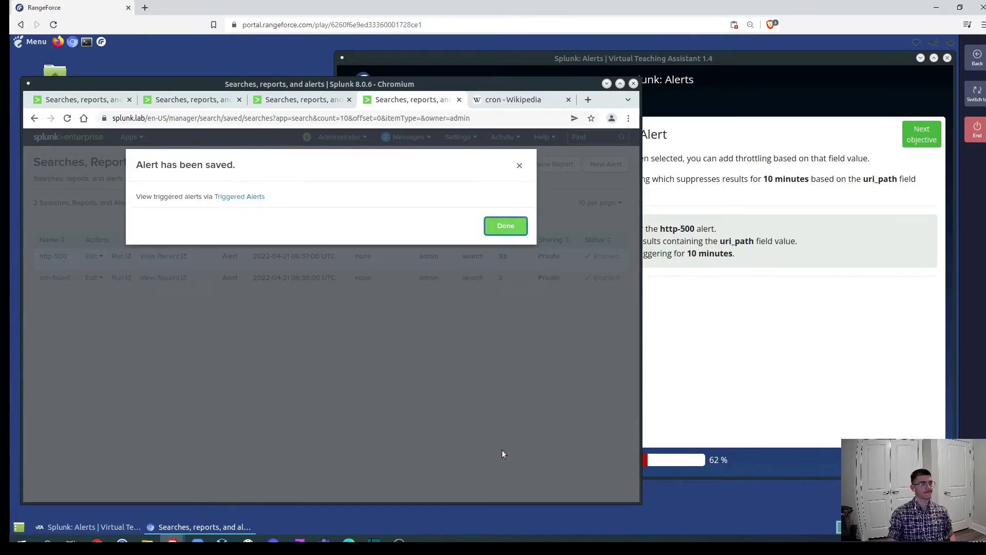
{"action": "left_click", "coordinate": [504, 227]}
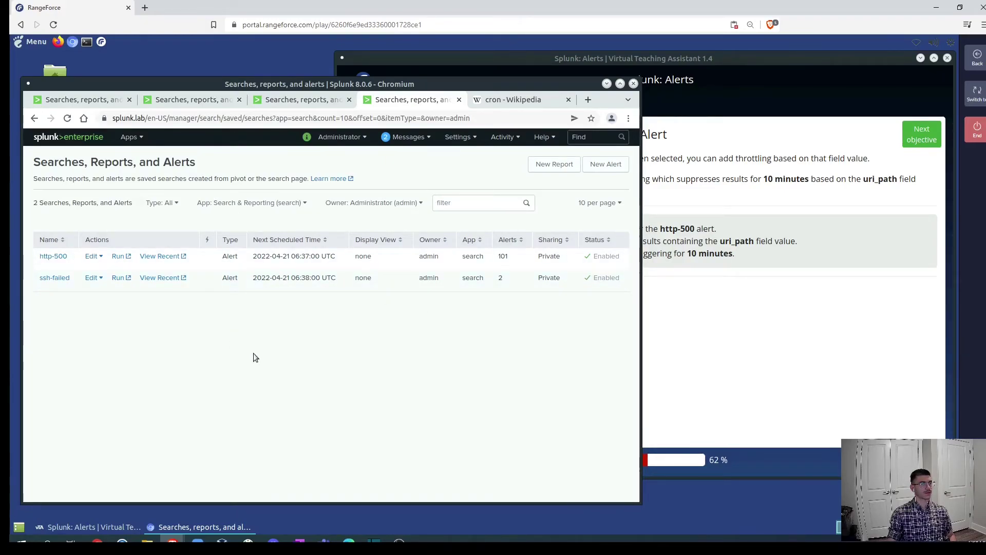
In RangeForce, advance from the completed throttling objective to the View Triggered Alerts objective.
{"action": "left_click", "coordinate": [782, 314]}
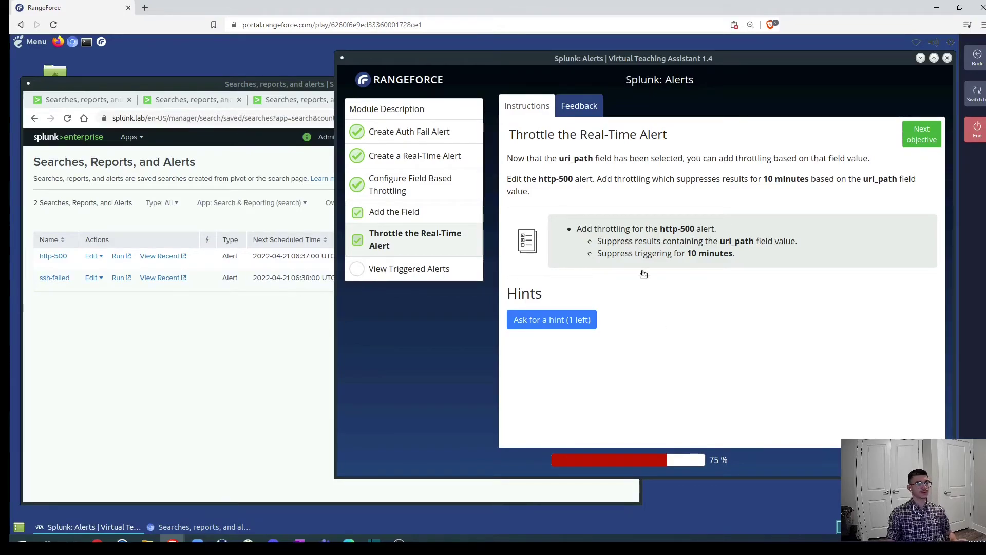
{"action": "left_click", "coordinate": [924, 139]}
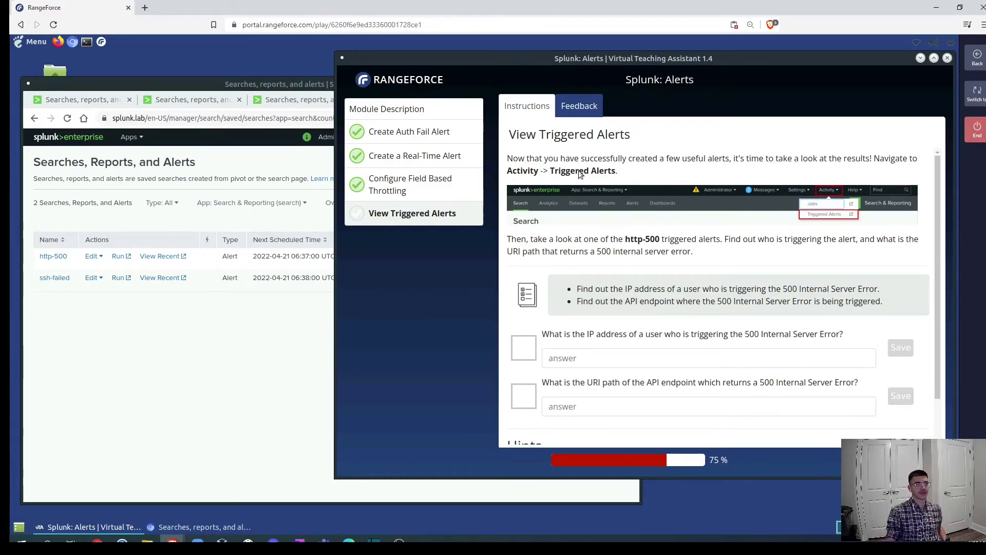
In Splunk, open Triggered Alerts and view the latest http-500 alert's single status-500 event.
{"action": "left_click", "coordinate": [208, 354]}
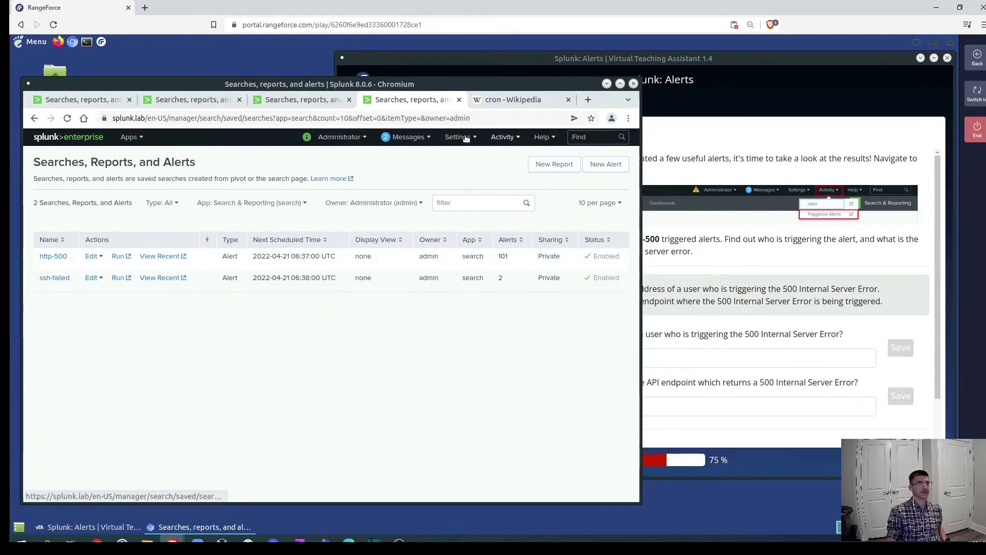
{"action": "left_click", "coordinate": [506, 137]}
{"action": "left_click", "coordinate": [488, 174]}
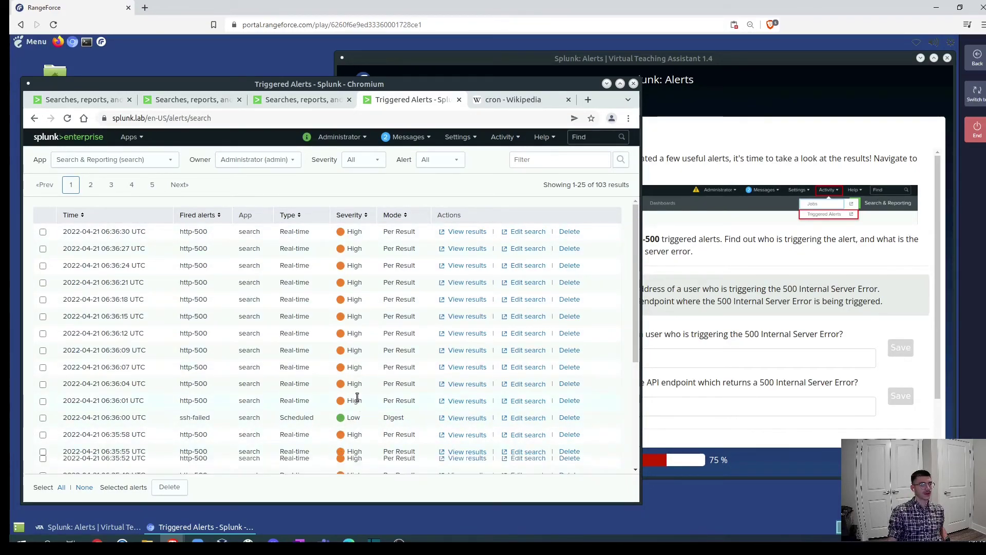
{"action": "scroll", "coordinate": [357, 383], "scroll_direction": "down", "scroll_amount": 3}
{"action": "scroll", "coordinate": [374, 285], "scroll_direction": "up", "scroll_amount": 3}
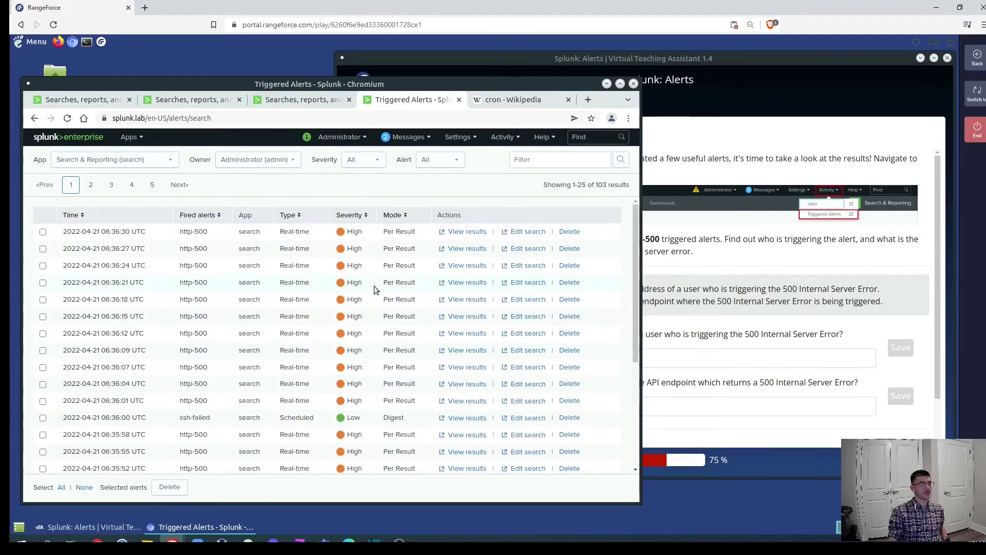
{"action": "left_click", "coordinate": [466, 232]}
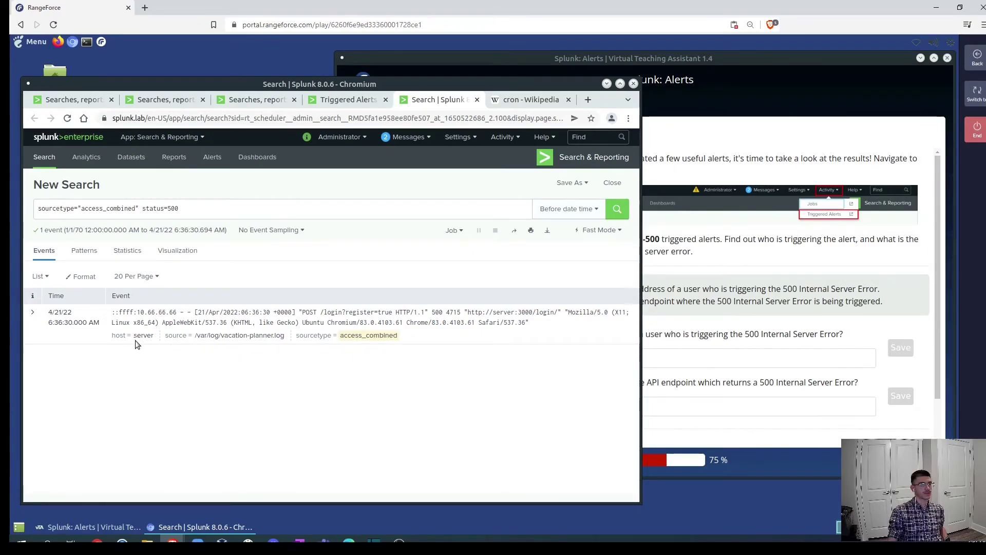
Copy the IP ::ffff:10.66.66.66 from the Splunk event and submit it as the triggering-IP answer.
{"action": "left_click", "coordinate": [860, 336]}
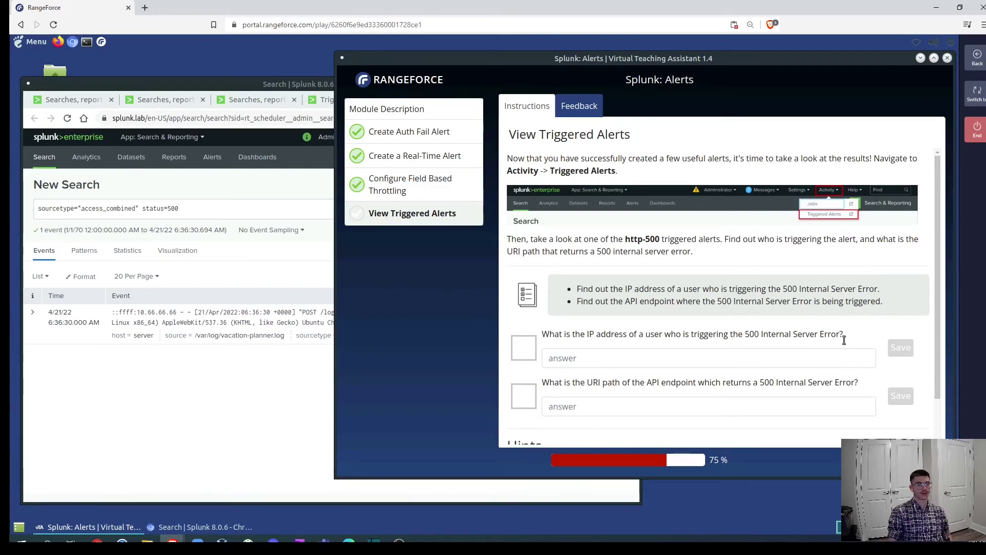
{"action": "left_click", "coordinate": [129, 400]}
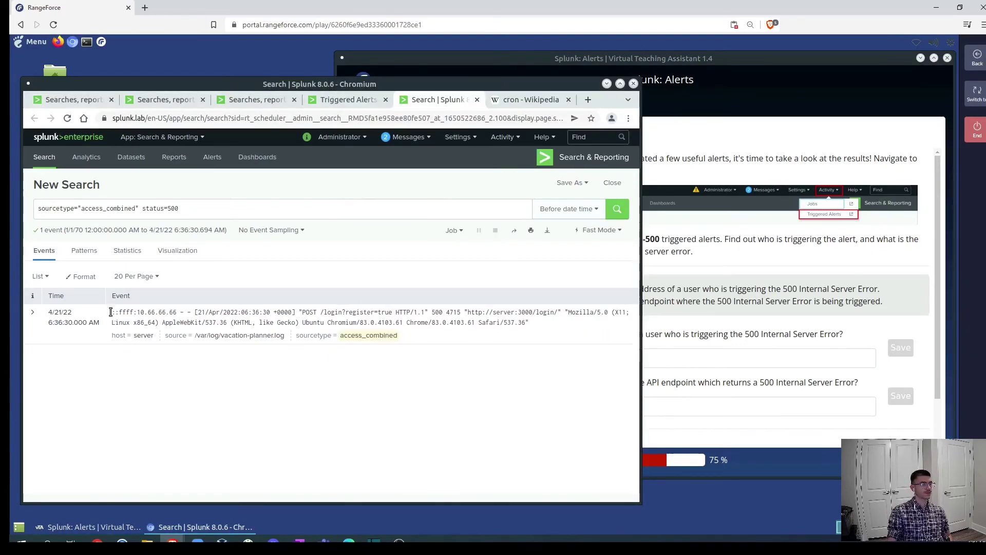
{"action": "left_click_drag", "start_coordinate": [112, 314], "coordinate": [178, 313]}
{"action": "key", "text": "ctrl+c"}
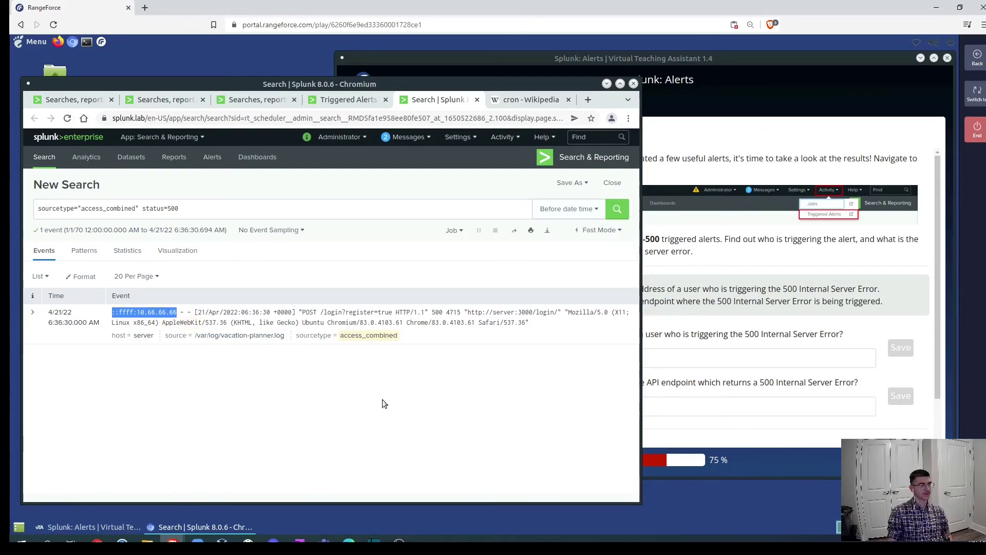
{"action": "left_click", "coordinate": [851, 332]}
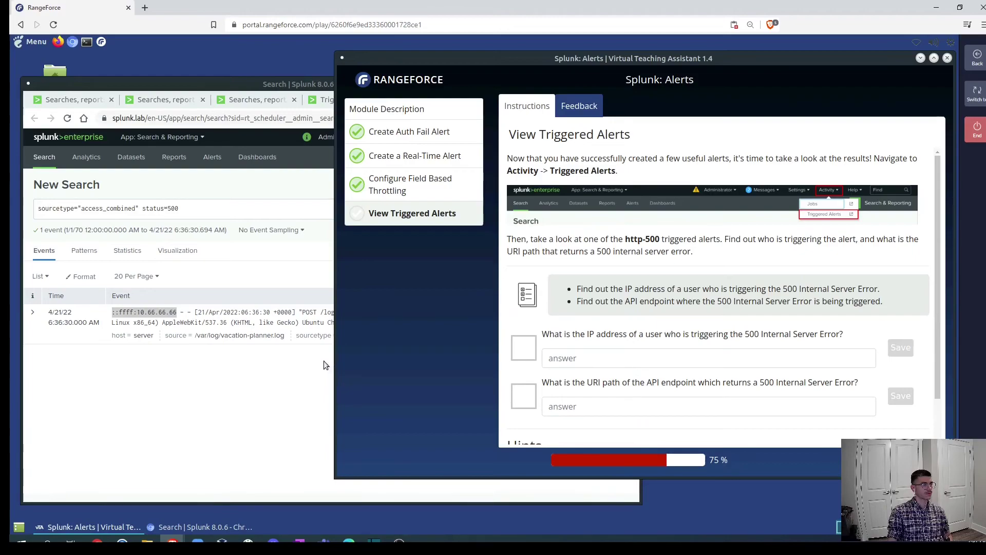
{"action": "left_click", "coordinate": [589, 360]}
{"action": "key", "text": "ctrl+v"}
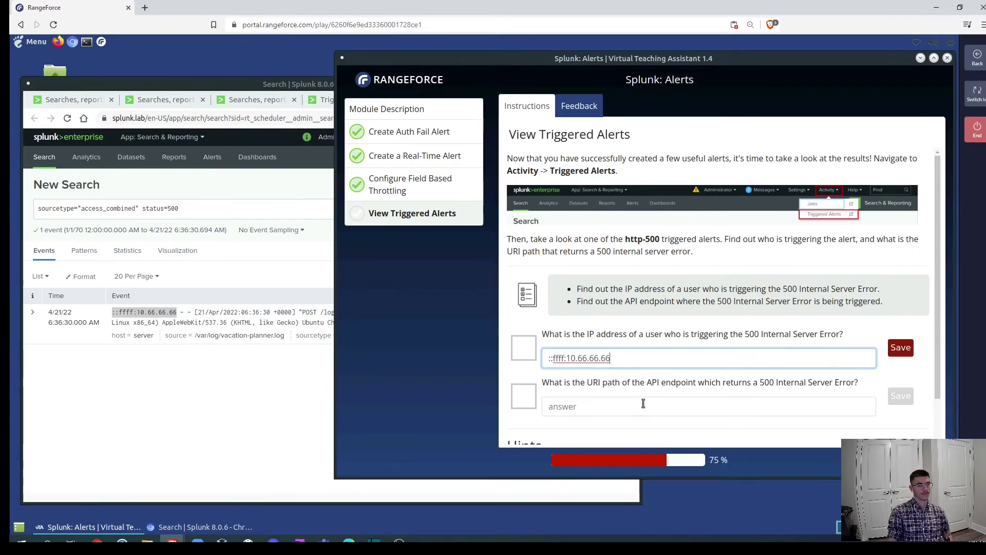
{"action": "key", "text": "Return"}
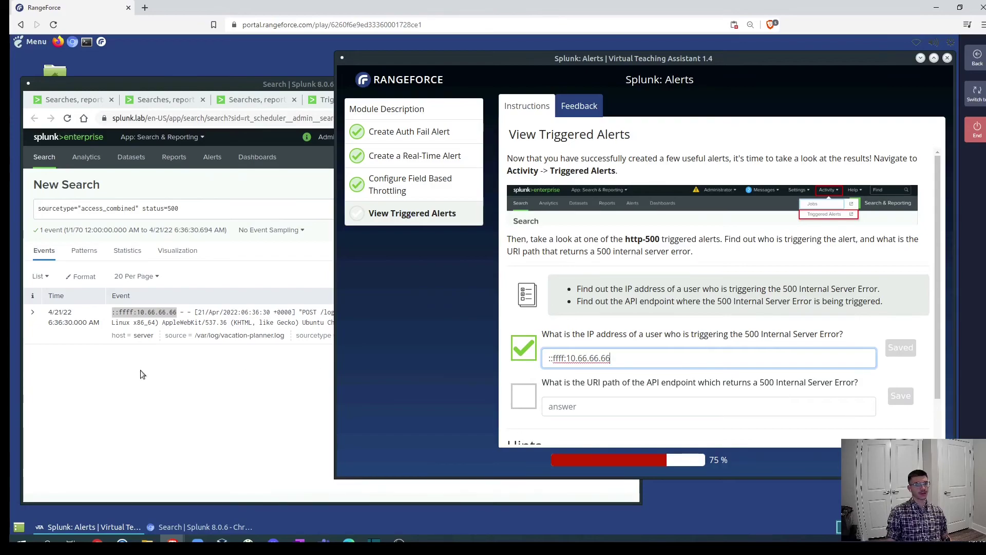
{"action": "left_click", "coordinate": [155, 387]}
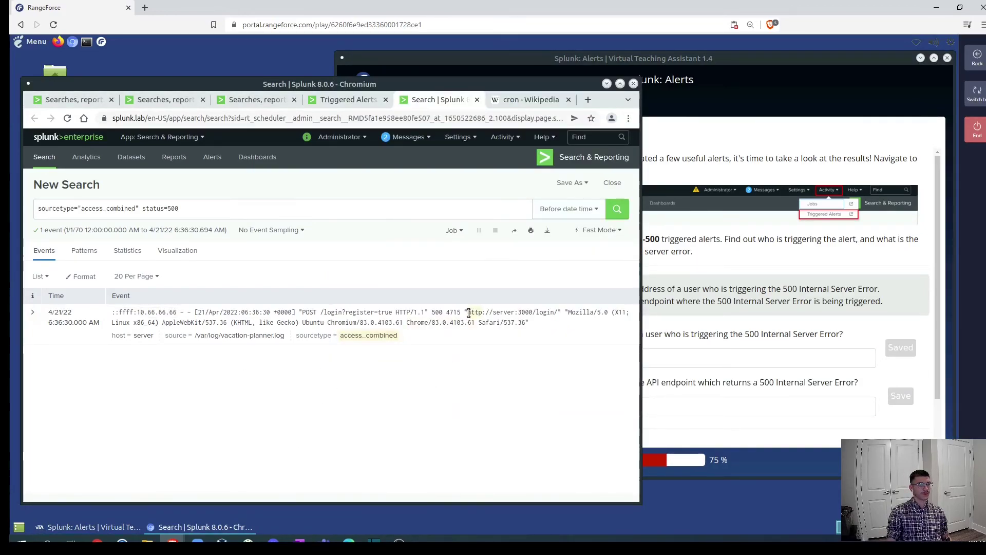
{"action": "left_click_drag", "start_coordinate": [469, 312], "coordinate": [559, 312]}
{"action": "key", "text": "ctrl+c"}
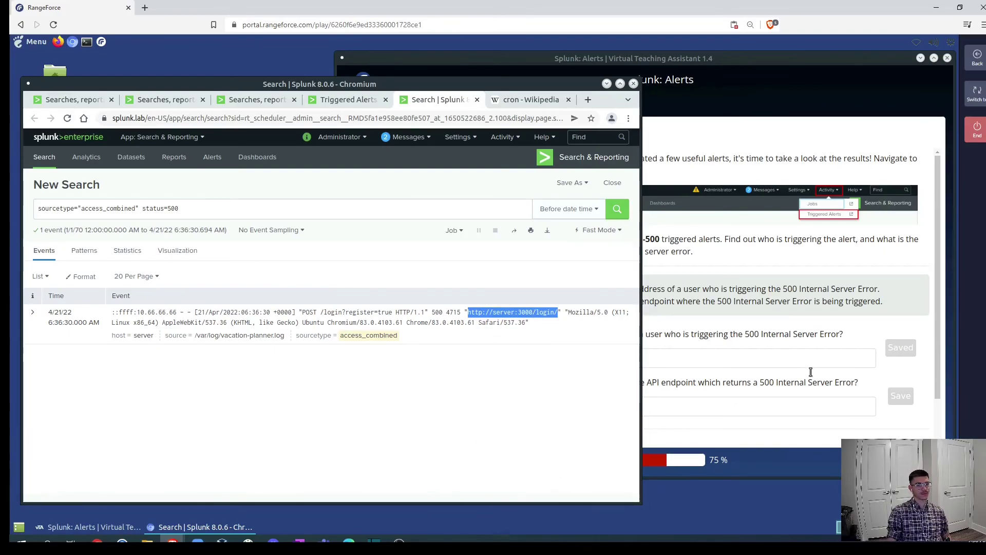
{"action": "left_click", "coordinate": [855, 378]}
{"action": "left_click", "coordinate": [577, 407]}
{"action": "key", "text": "ctrl+v"}
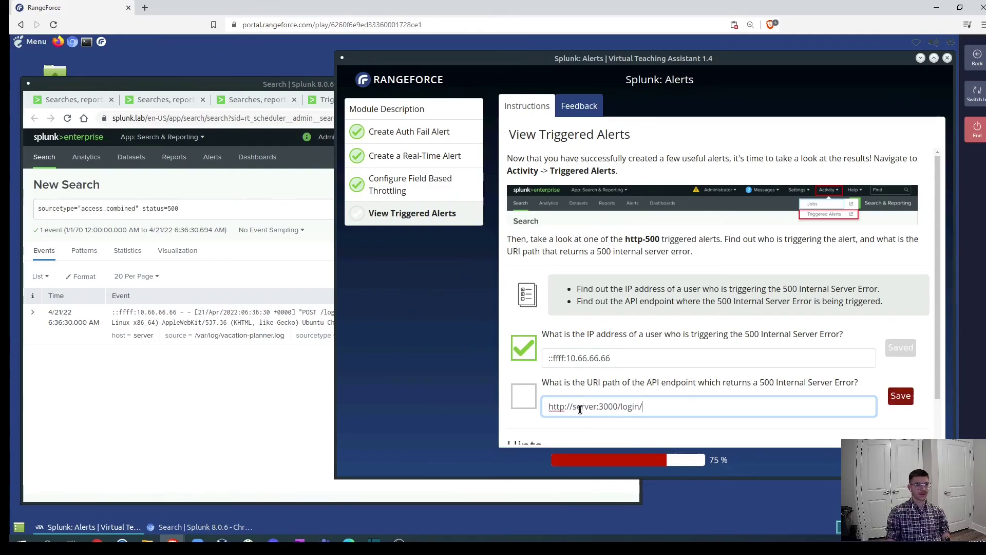
Submit the URI path answer, reach The End page at 100%, then return to Splunk's results.
{"action": "key", "text": "Return"}
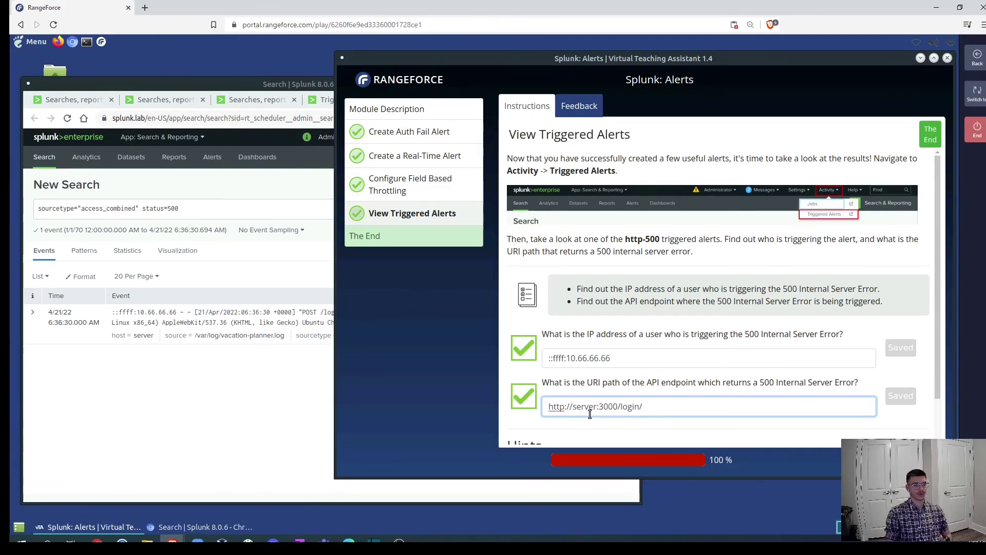
{"action": "scroll", "coordinate": [720, 349], "scroll_direction": "down", "scroll_amount": 1}
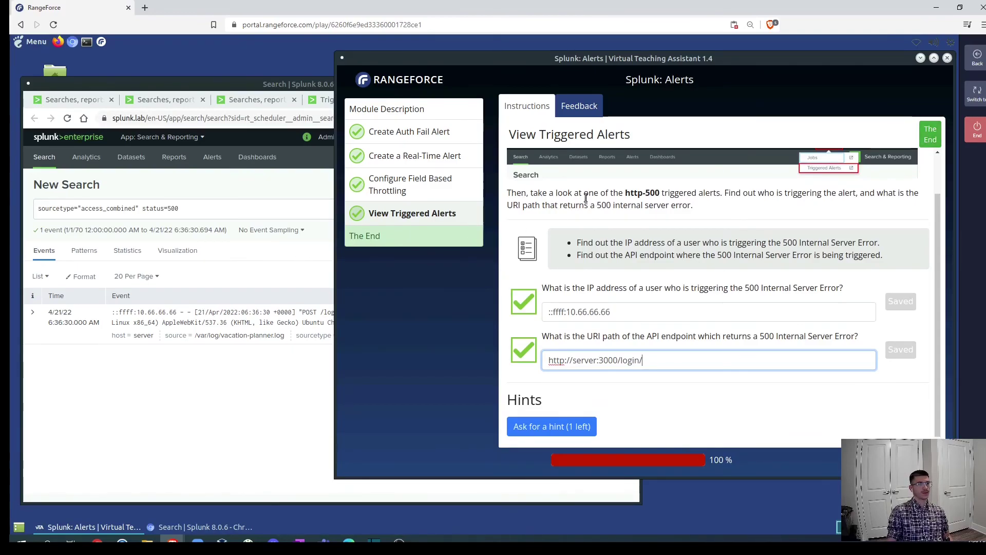
{"action": "left_click", "coordinate": [442, 236]}
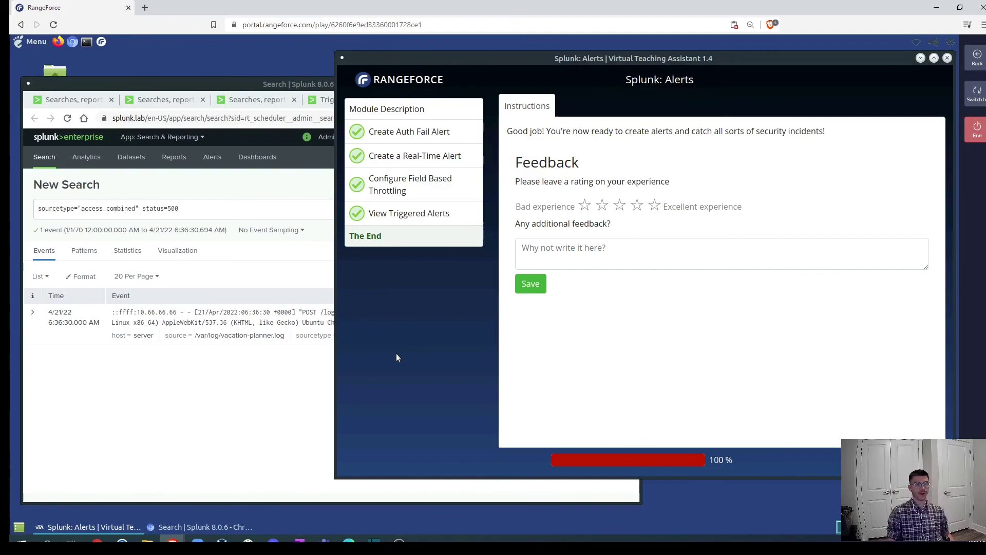
{"action": "left_click", "coordinate": [227, 386]}
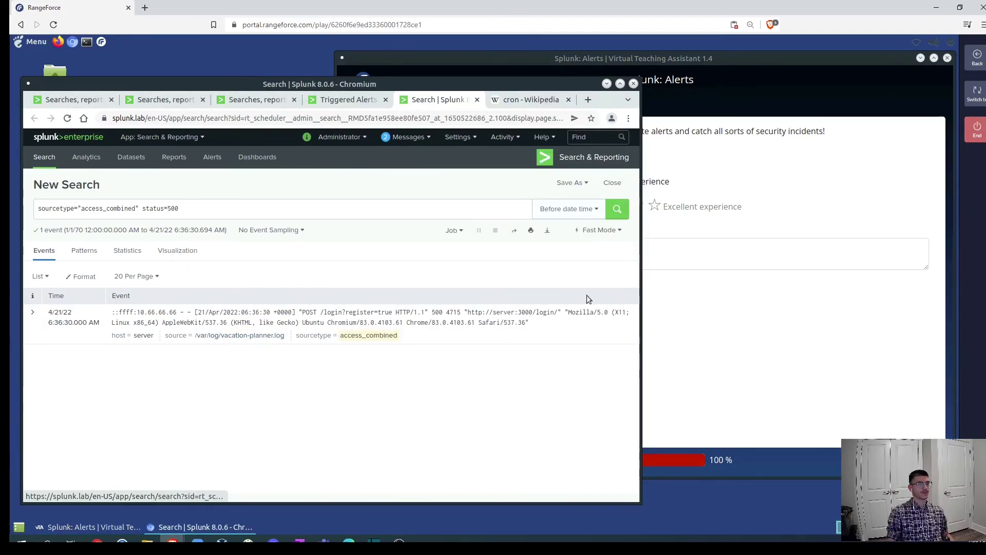